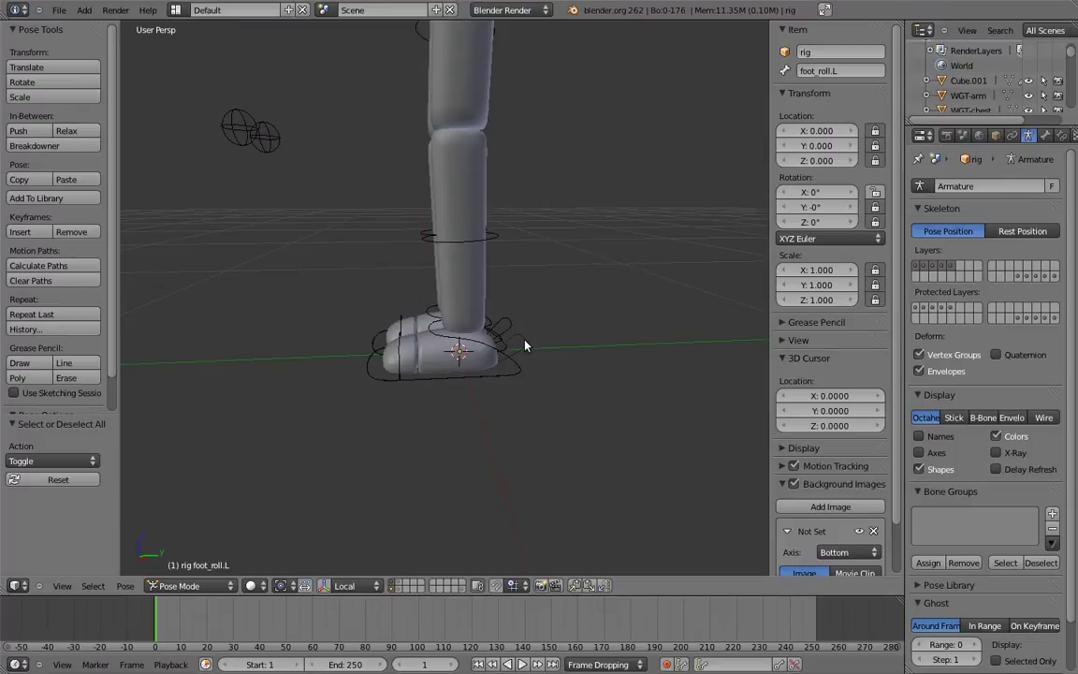
# - Try rotating the foot_roll.L control to test the foot roll on the rigged leg
pyautogui.press('r')
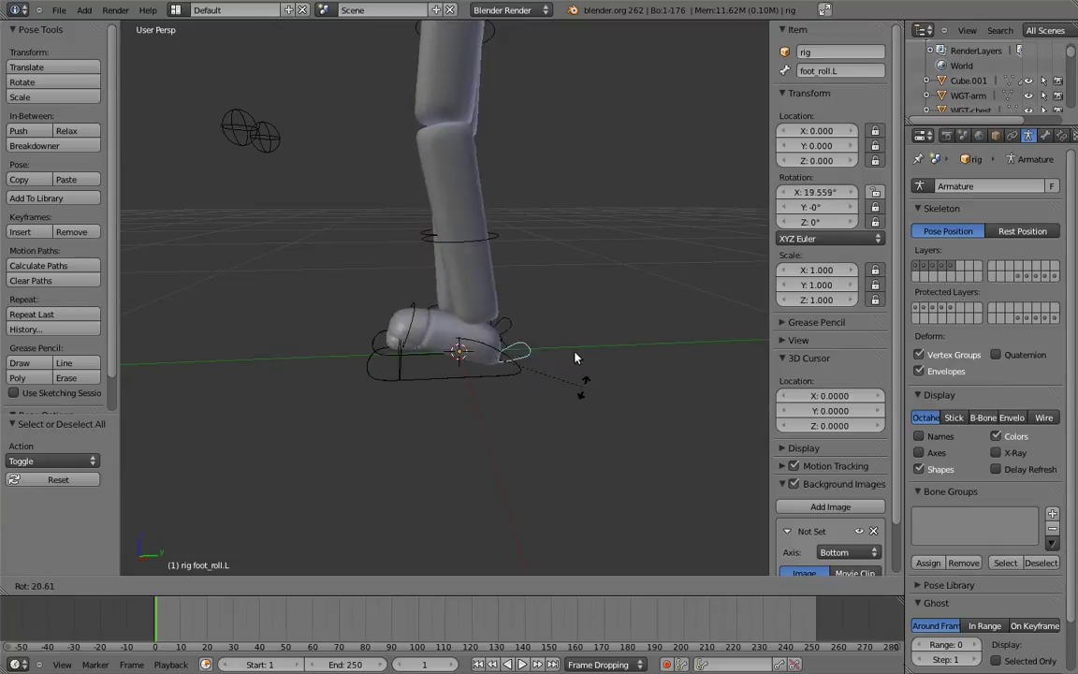
pyautogui.press('Escape')
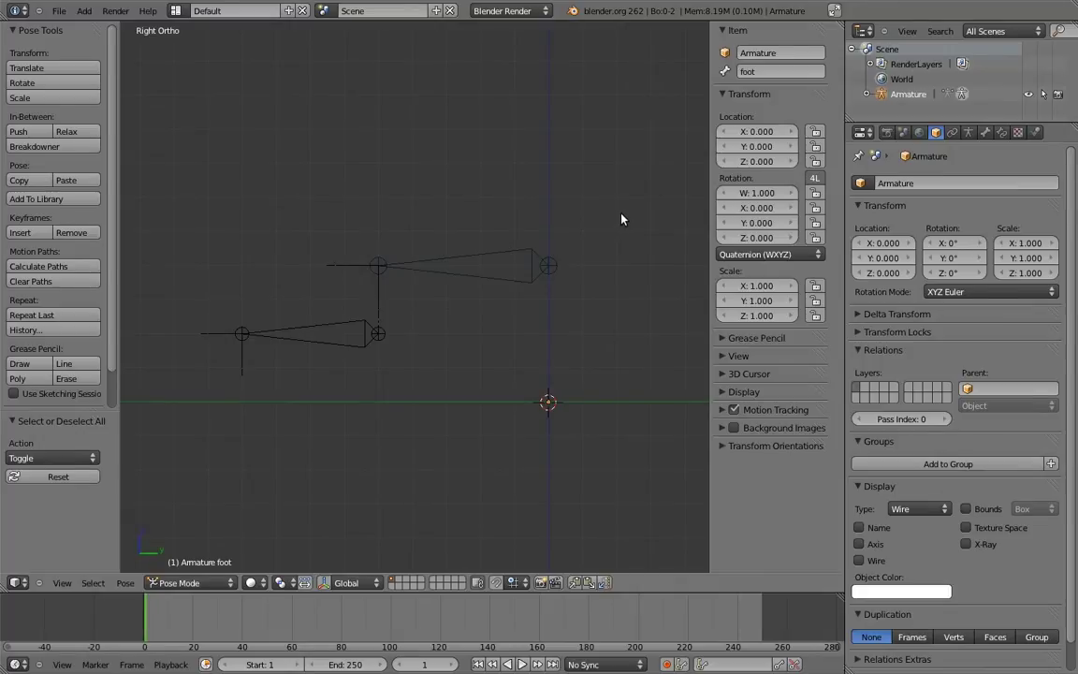
# - Move the foot bone up together with its toe, and rotate the foot bone by about 34°
pyautogui.rightClick(498, 259)
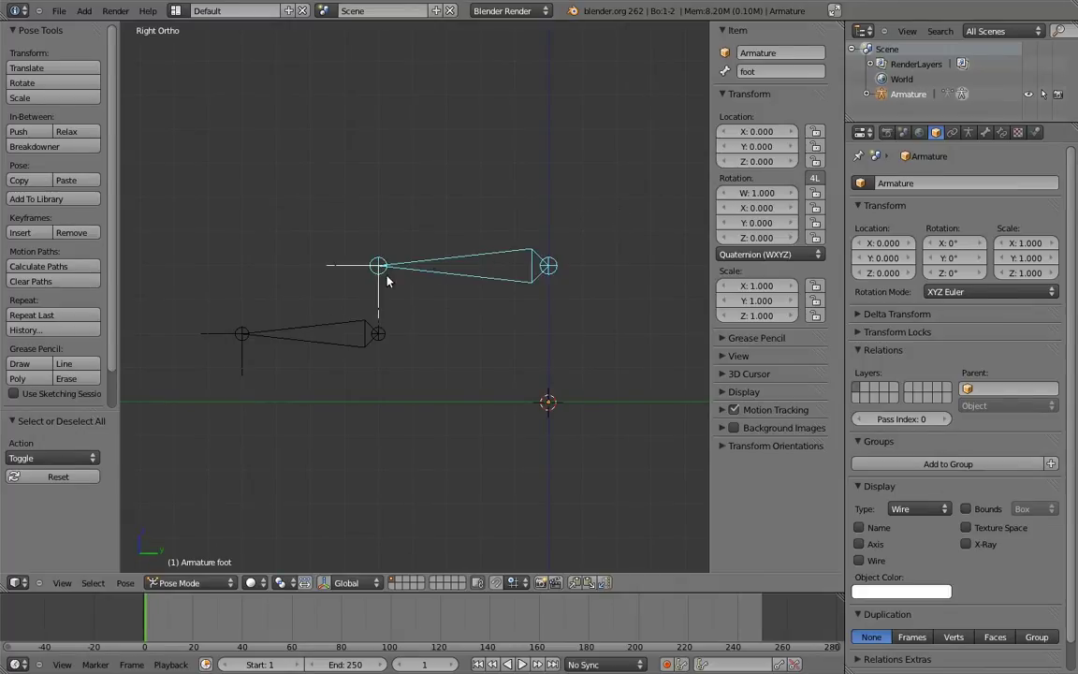
pyautogui.rightClick(324, 334)
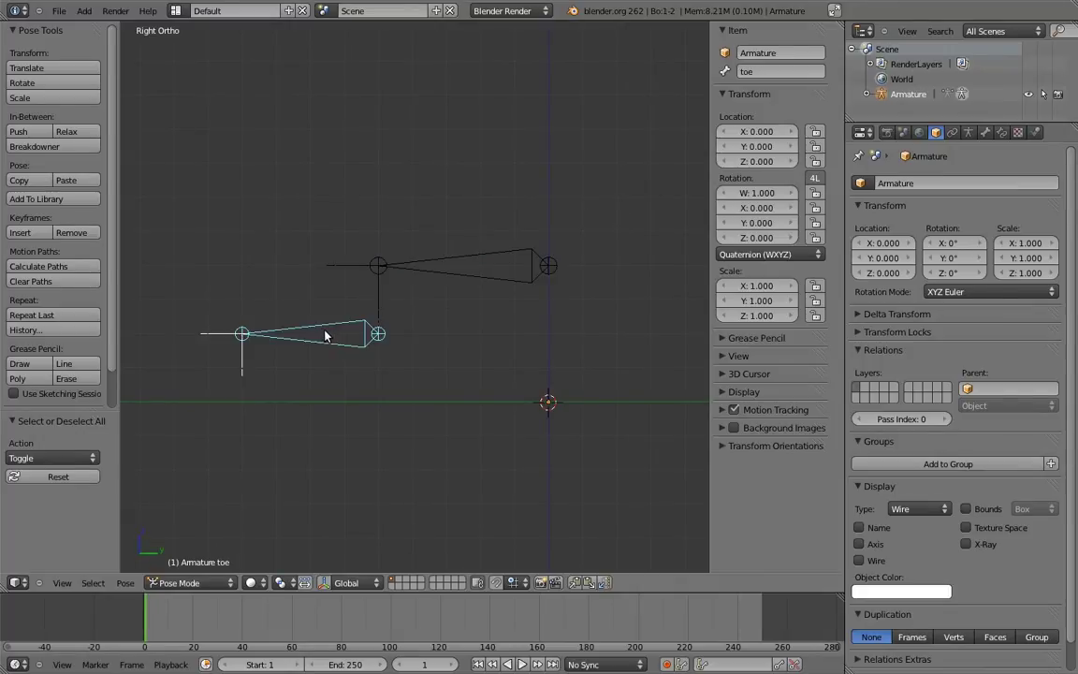
pyautogui.rightClick(463, 265)
pyautogui.press('g')
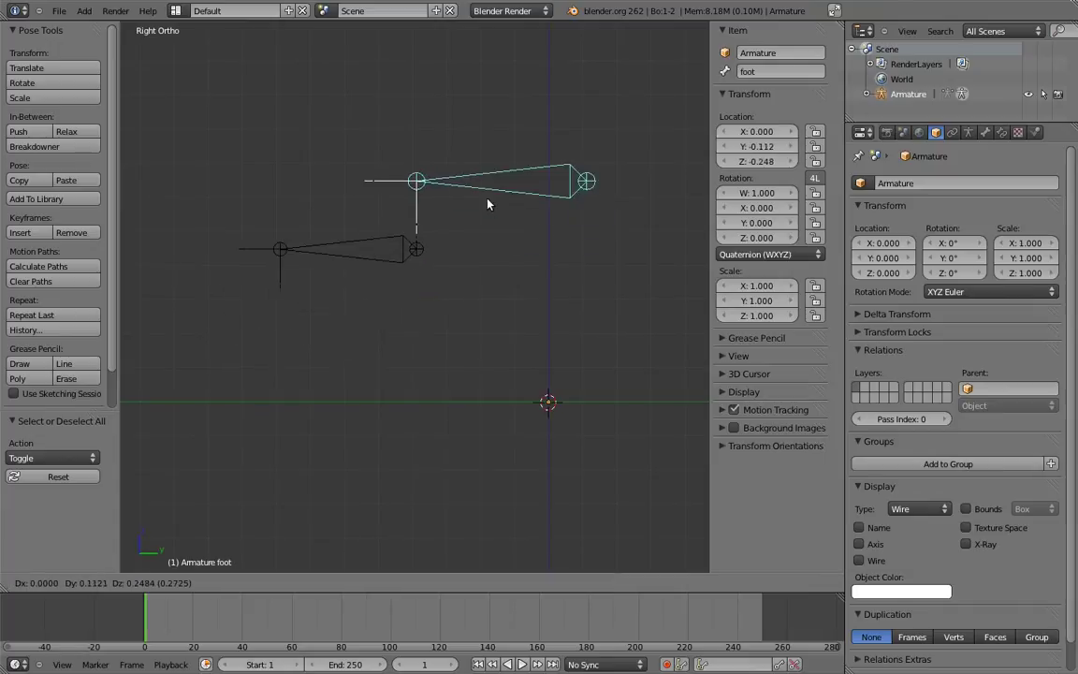
pyautogui.click(524, 225)
pyautogui.press('r')
pyautogui.click(489, 140)
# - Rotate the toe bone around its own pivot, independently of the foot bone
pyautogui.rightClick(295, 92)
pyautogui.press('r')
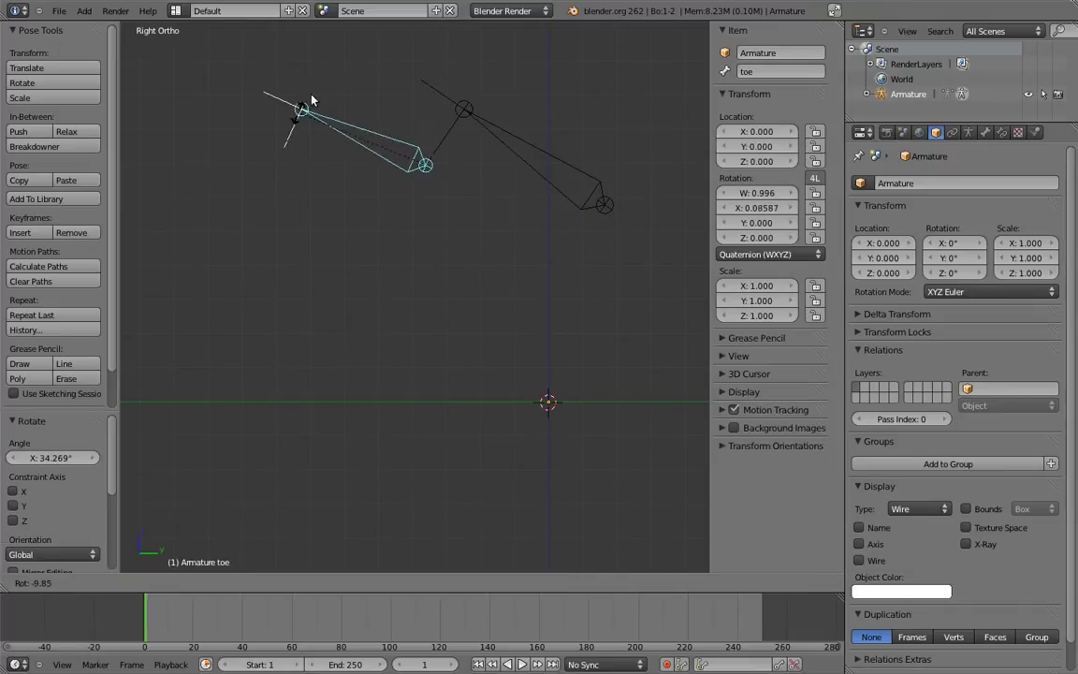
pyautogui.click(296, 185)
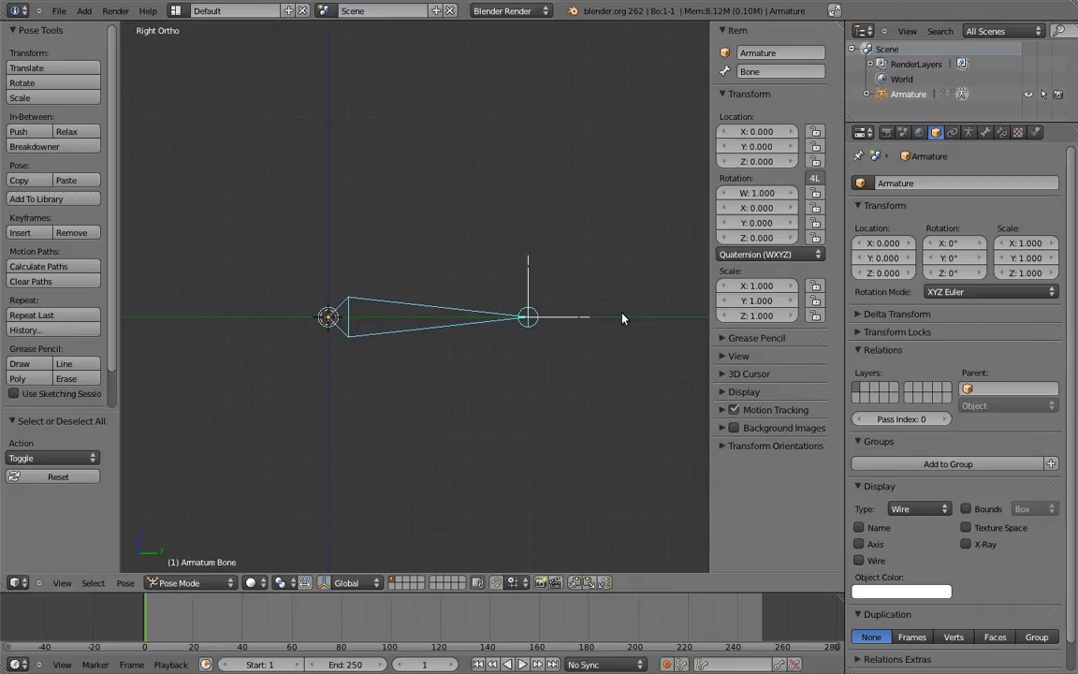
# - Try rotating the single horizontal bone around its head
pyautogui.press('r')
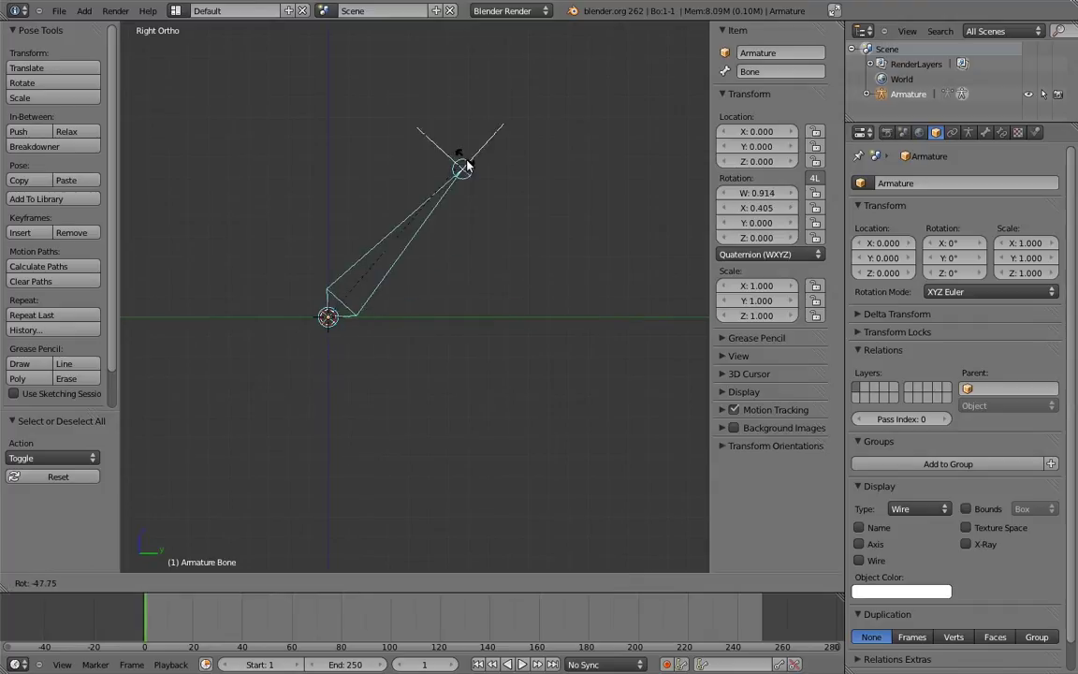
pyautogui.press('Escape')
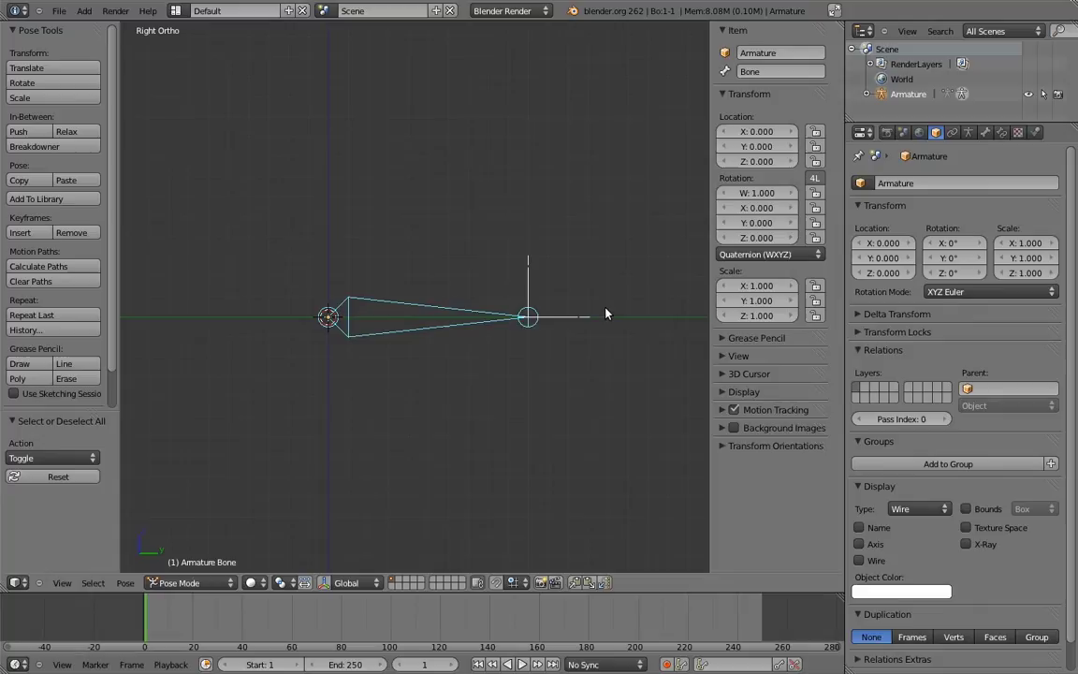
# - In Edit Mode, snap the 3D cursor to the horizontal bone's tip and add a new bone there
pyautogui.press('Tab')
pyautogui.rightClick(535, 309)
pyautogui.hotkey('shift', 's')
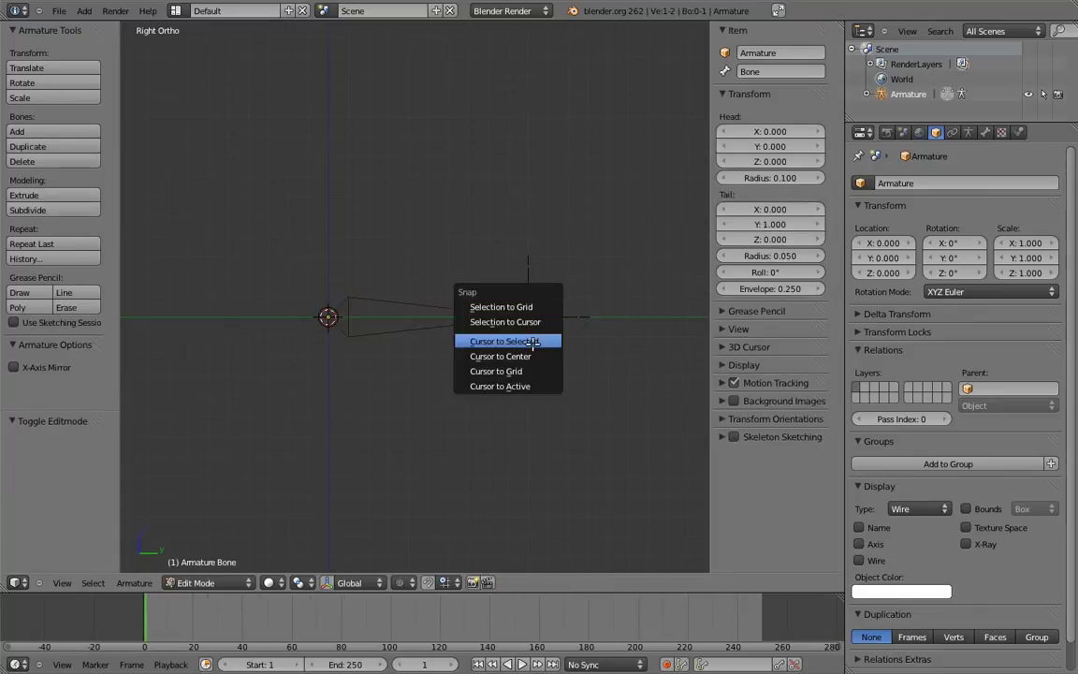
pyautogui.click(524, 341)
pyautogui.hotkey('shift', 'a')
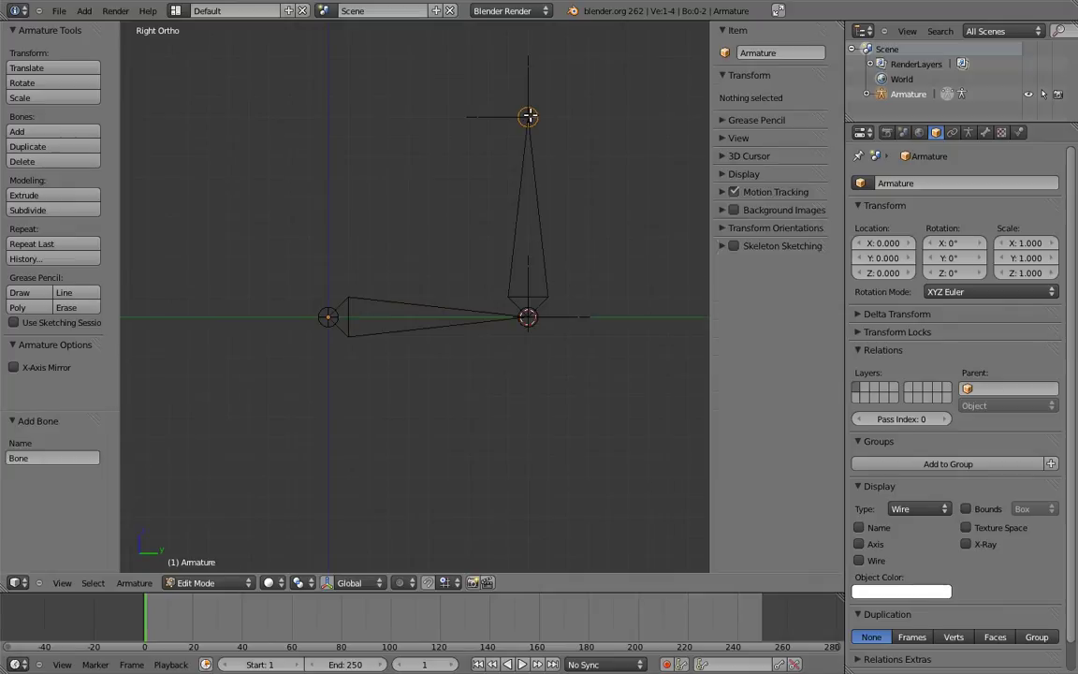
# - Shorten the new upright bone by moving its tip down 0.6 along Z
pyautogui.rightClick(527, 116)
pyautogui.press('g')
pyautogui.press('z')
pyautogui.click(548, 230)
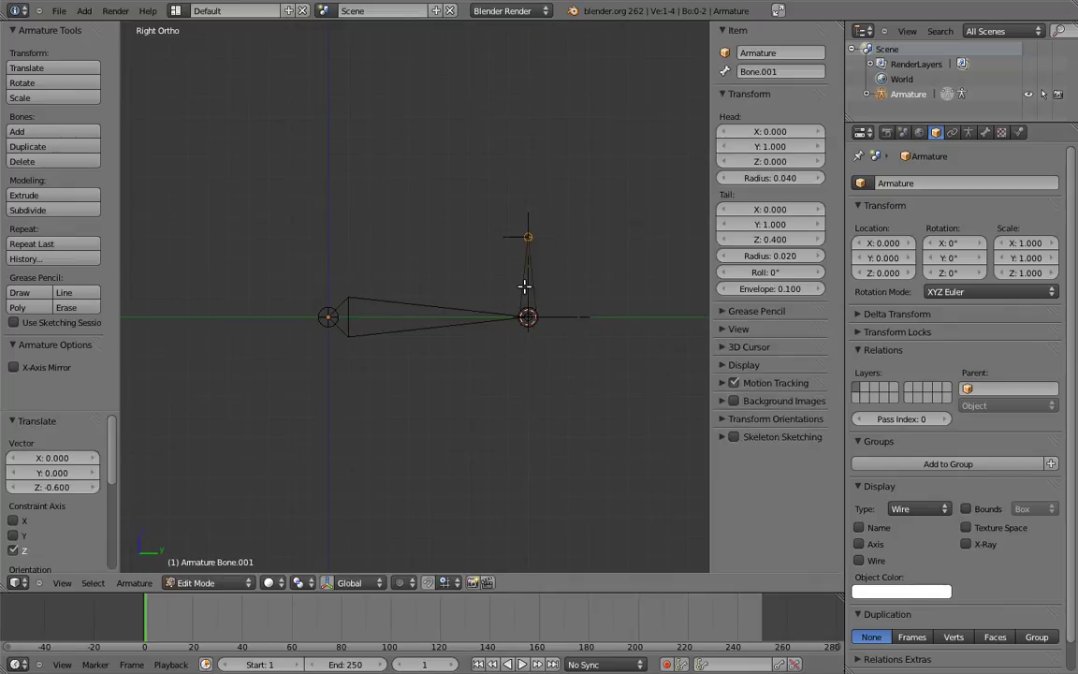
# - Parent the horizontal bone to the upright Bone.001 with Keep Offset
pyautogui.rightClick(474, 305)
pyautogui.keyDown('shift'); pyautogui.rightClick(524, 271); pyautogui.keyUp('shift')
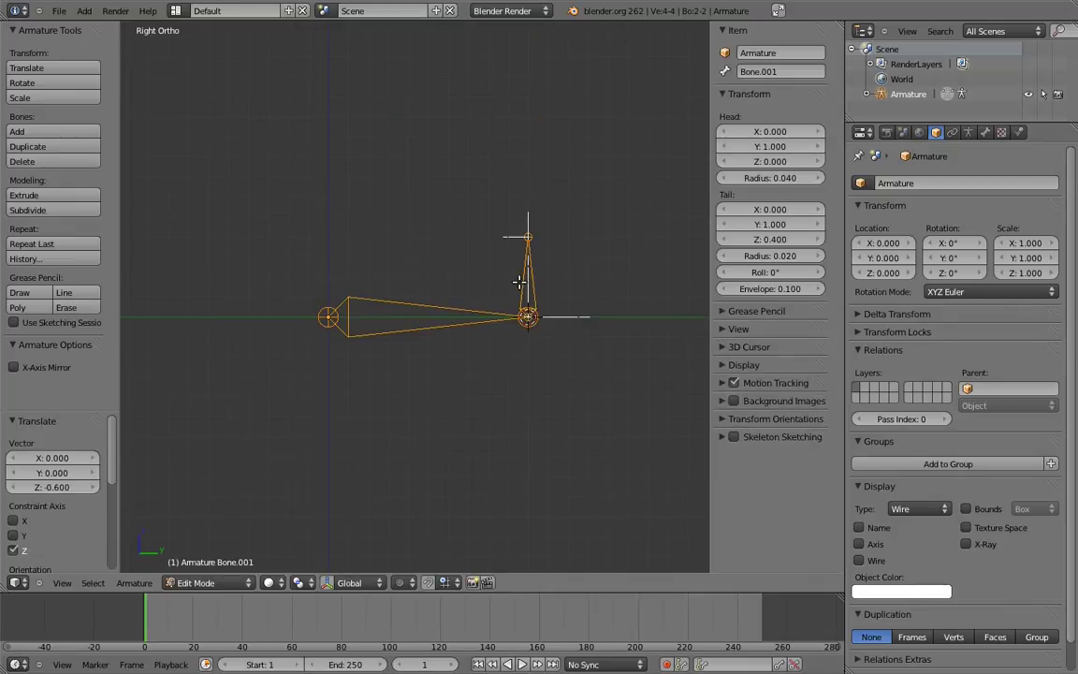
pyautogui.hotkey('ctrl', 'p')
pyautogui.click(511, 283)
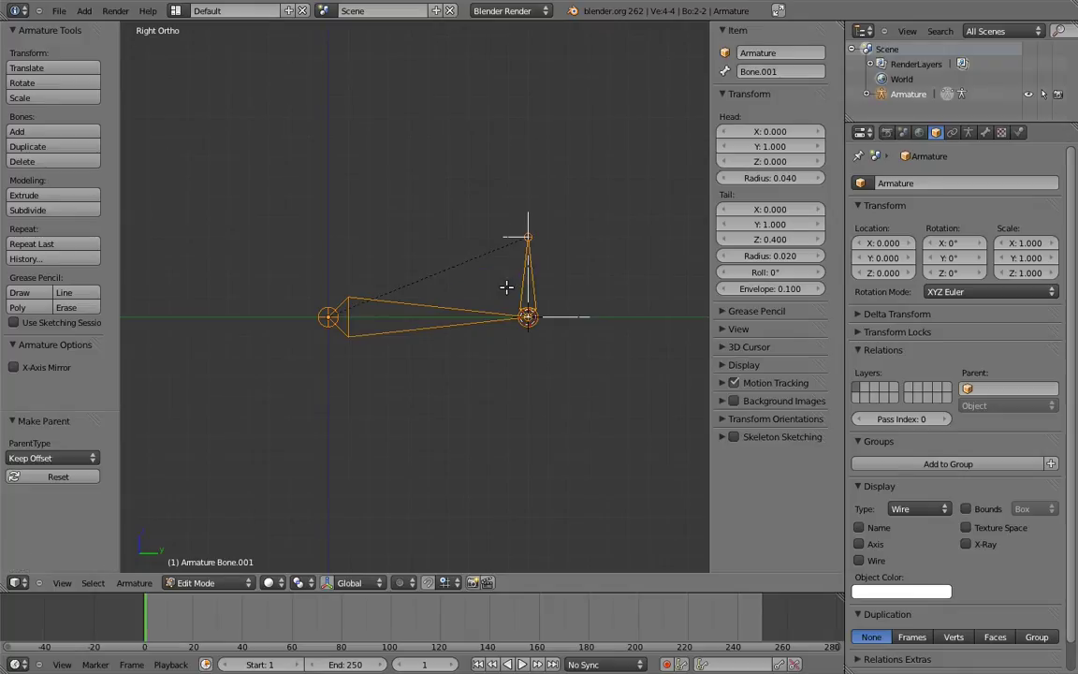
# - In Pose Mode, try rotating the upright parent bone and the horizontal child bone to compare their pivots
pyautogui.hotkey('ctrl', 'Tab')
pyautogui.rightClick(528, 238)
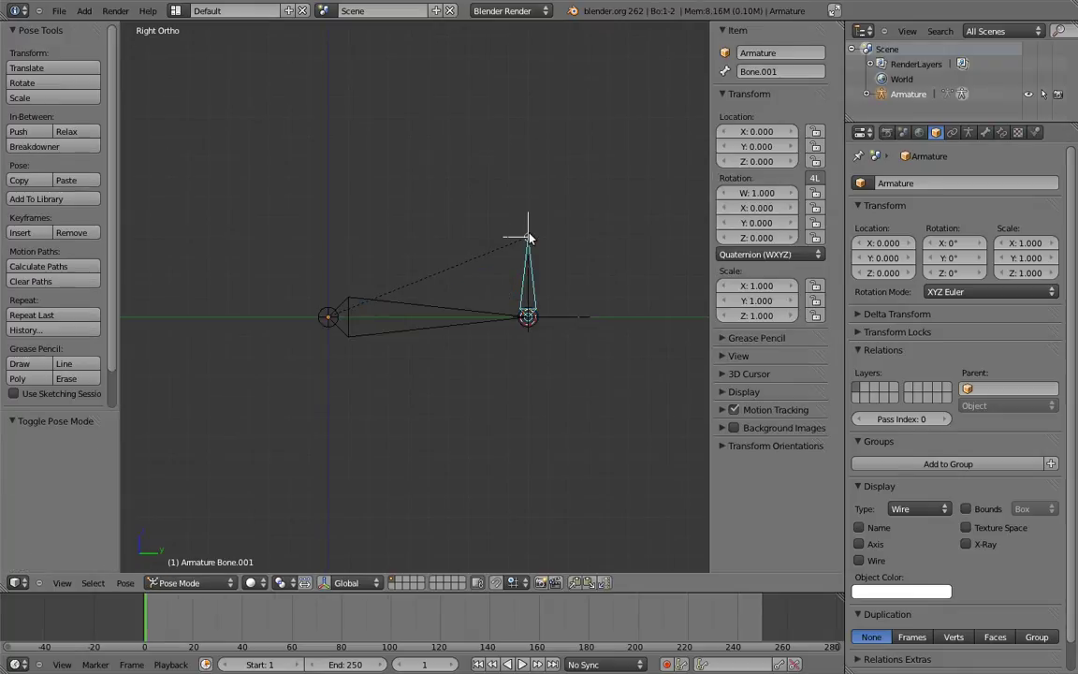
pyautogui.press('r')
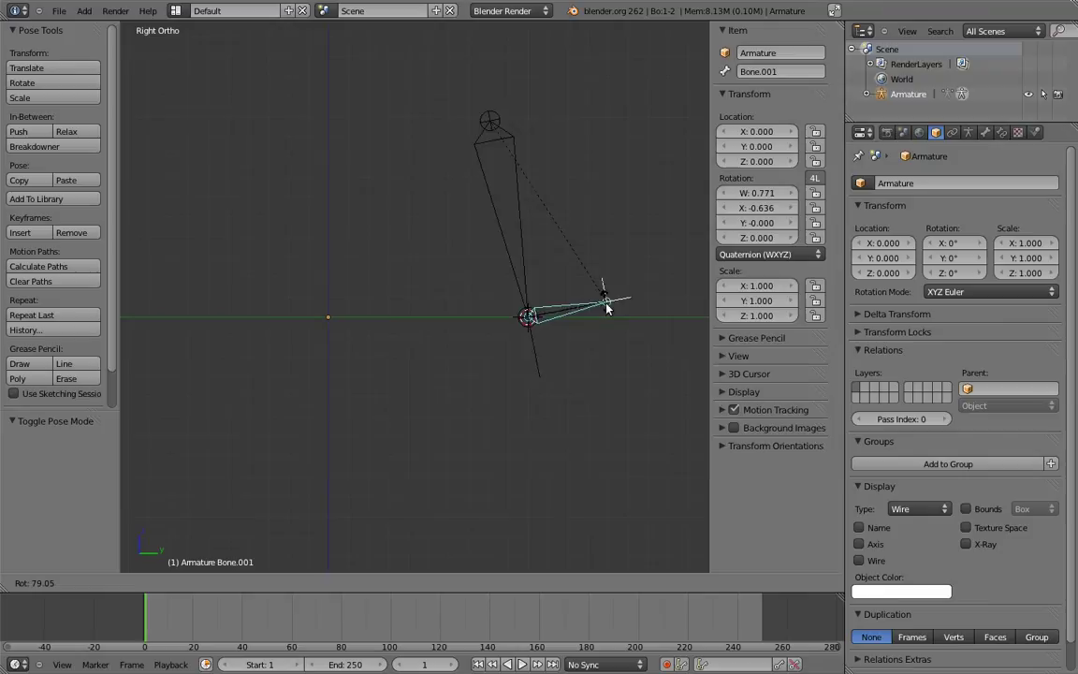
pyautogui.press('Escape')
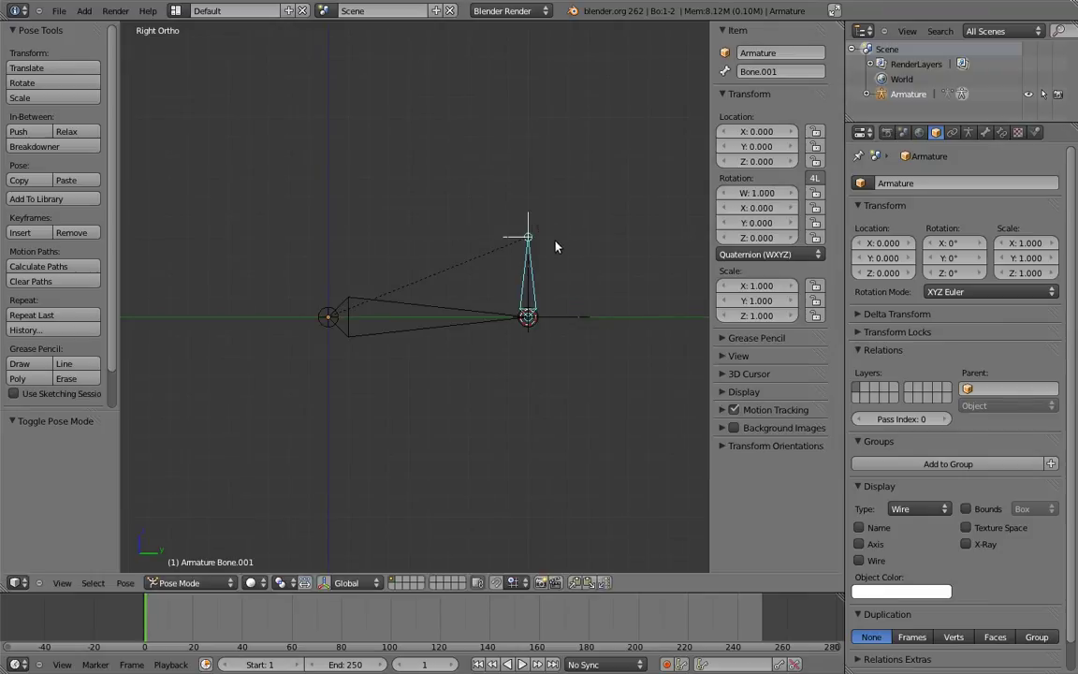
pyautogui.press('r')
pyautogui.press('Escape')
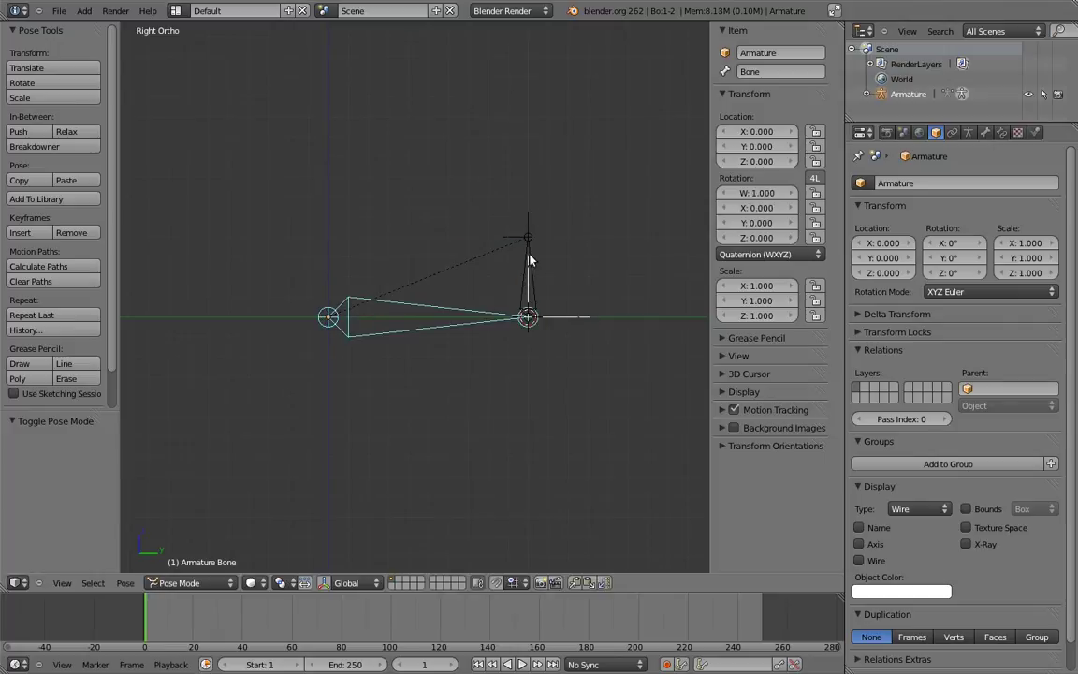
pyautogui.press('r')
pyautogui.press('Escape')
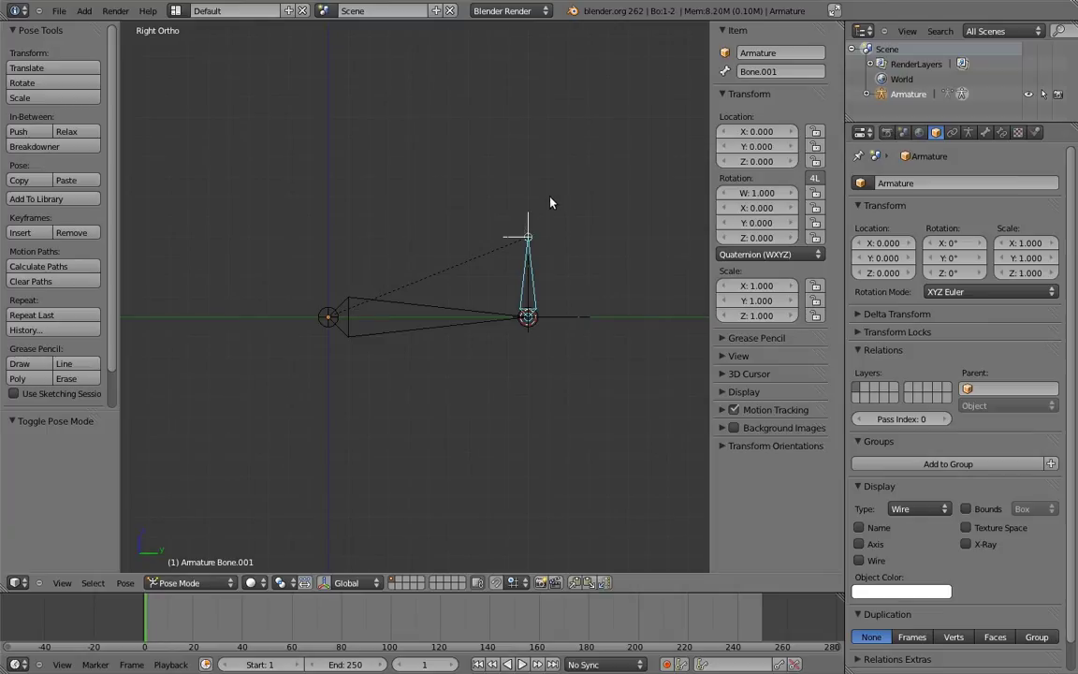
# - In Edit Mode, duplicate the upright bone 0.3 along Y and tilt the copy outward by moving its tip
pyautogui.press('Tab')
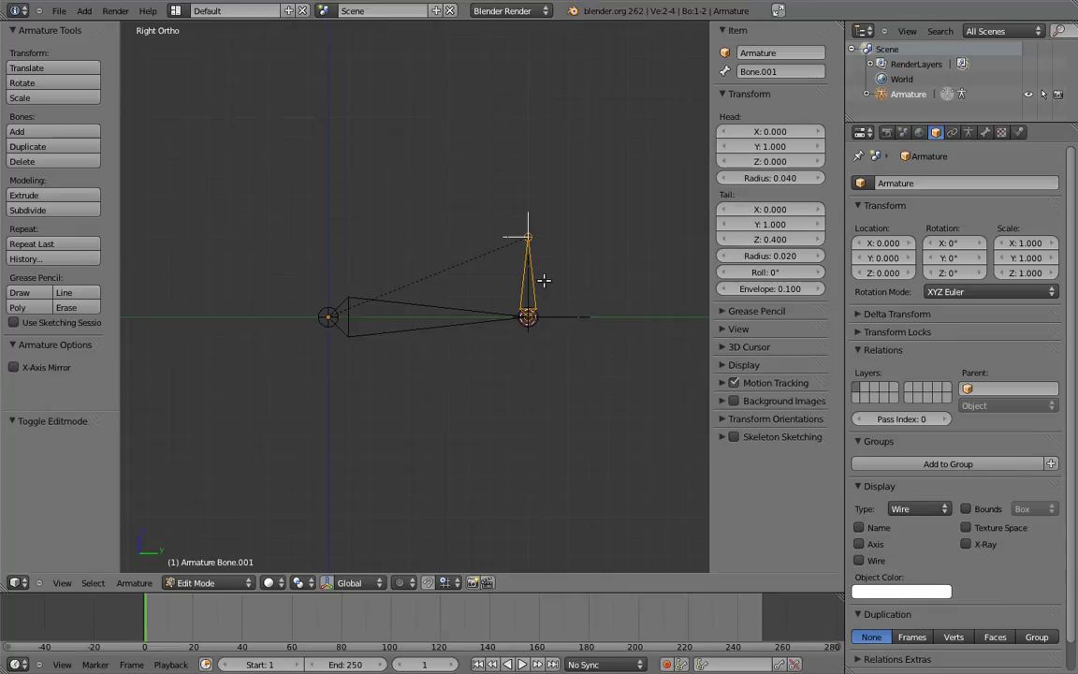
pyautogui.hotkey('shift', 'd')
pyautogui.press('y')
pyautogui.click(608, 288)
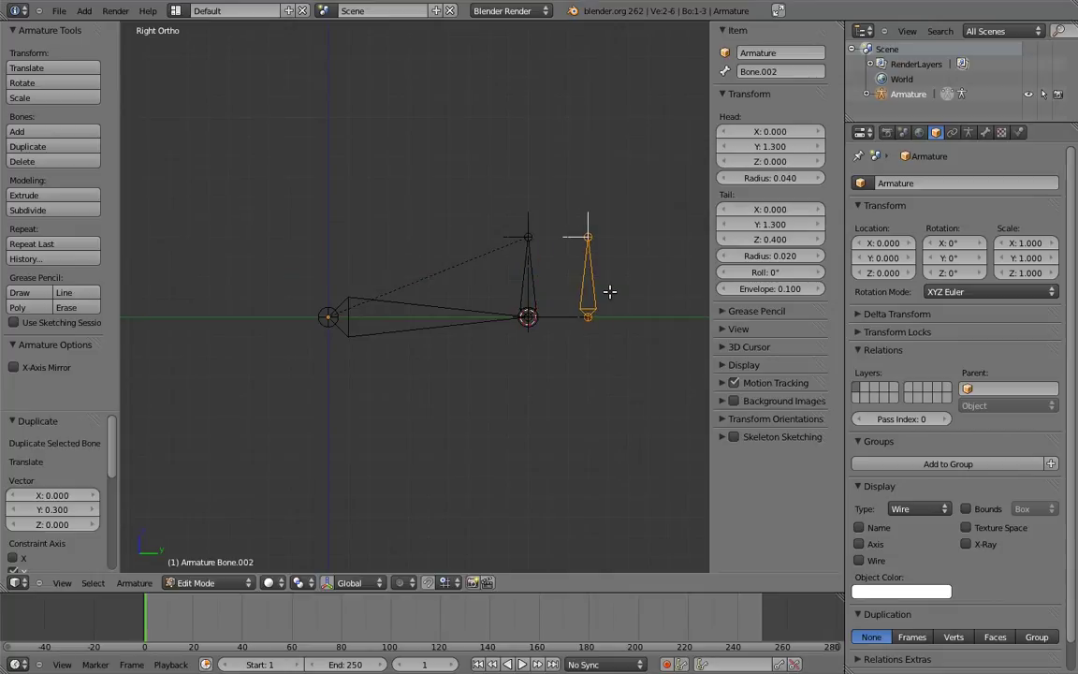
pyautogui.rightClick(593, 237)
pyautogui.press('g')
pyautogui.click(634, 256)
# - In Pose Mode, try rotating the tilted control Bone.002 in both directions
pyautogui.press('Tab')
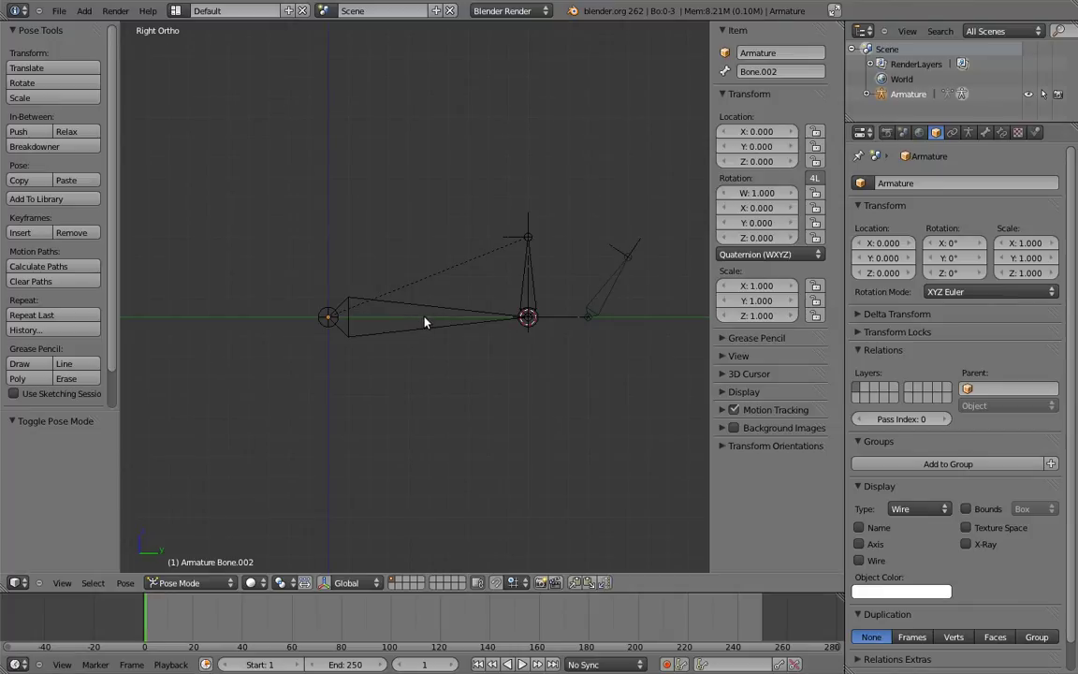
pyautogui.rightClick(627, 253)
pyautogui.press('r')
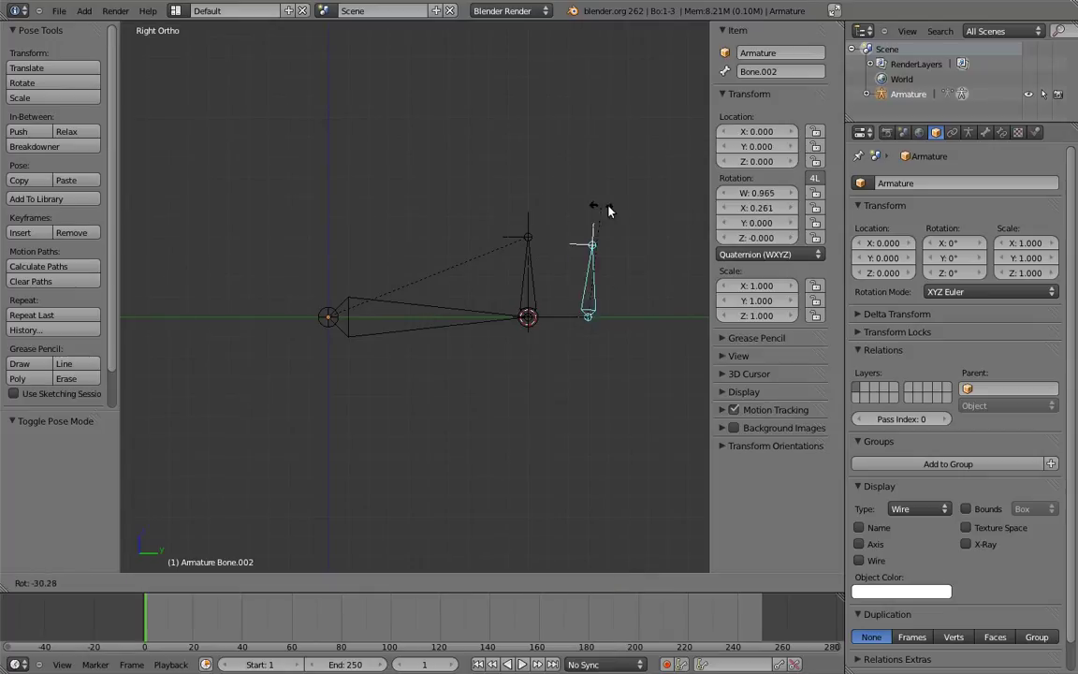
pyautogui.rightClick(596, 206)
pyautogui.press('r')
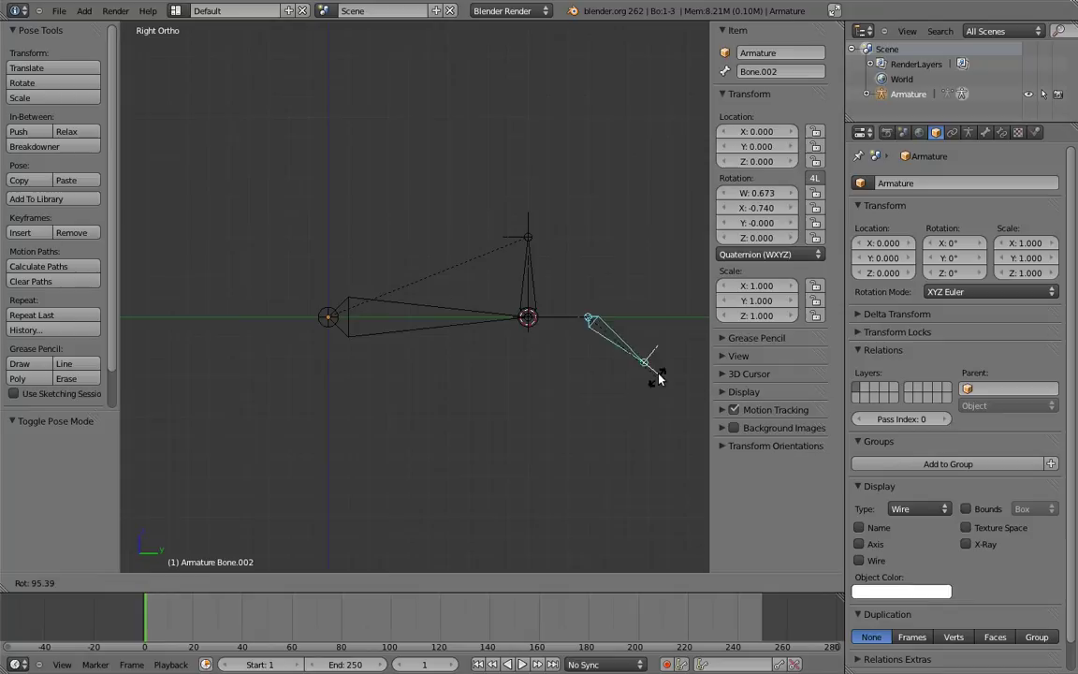
pyautogui.press('Escape')
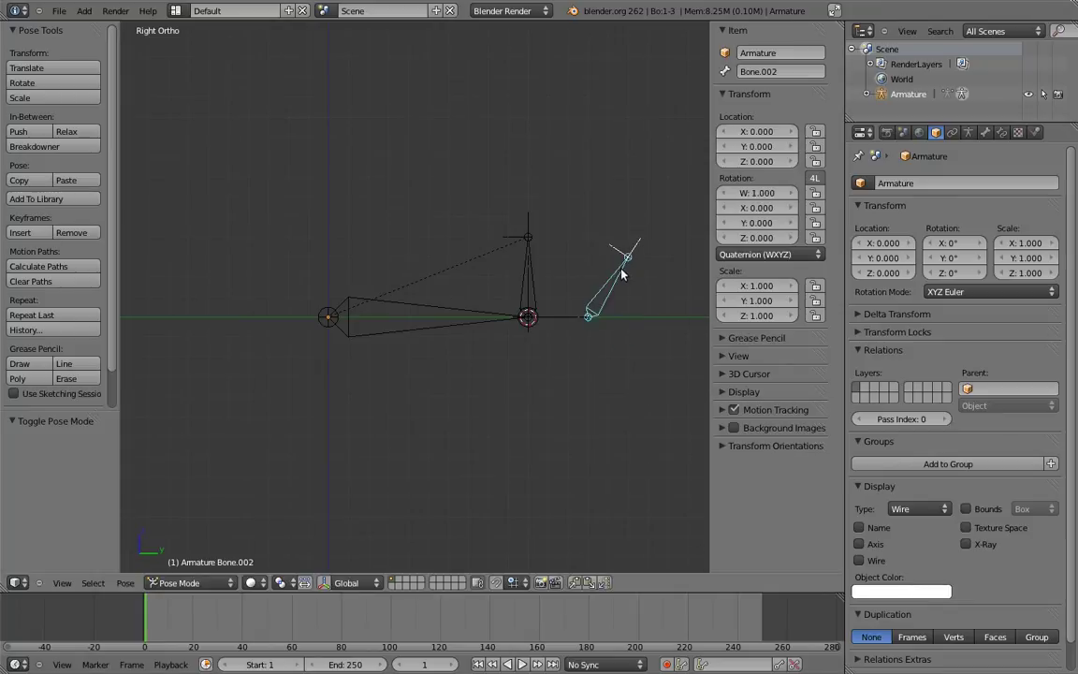
# - Add a Copy Rotation constraint to the horizontal bone, targeting the tilted Bone.002
pyautogui.rightClick(426, 307)
pyautogui.hotkey('shift', 'ctrl', 'c')
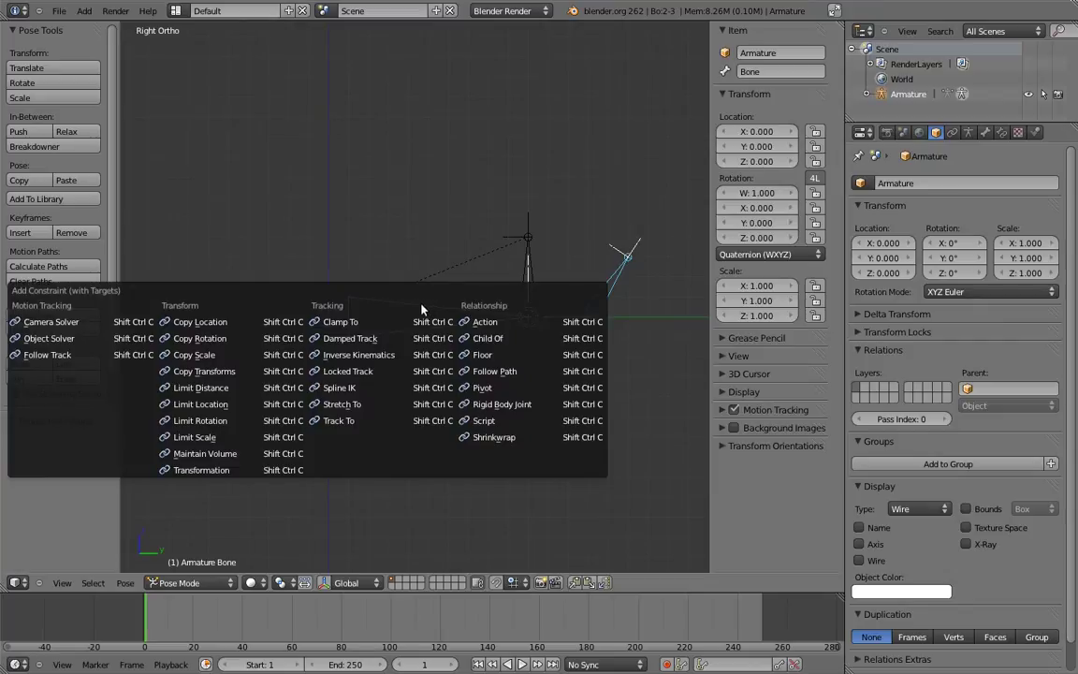
pyautogui.click(213, 338)
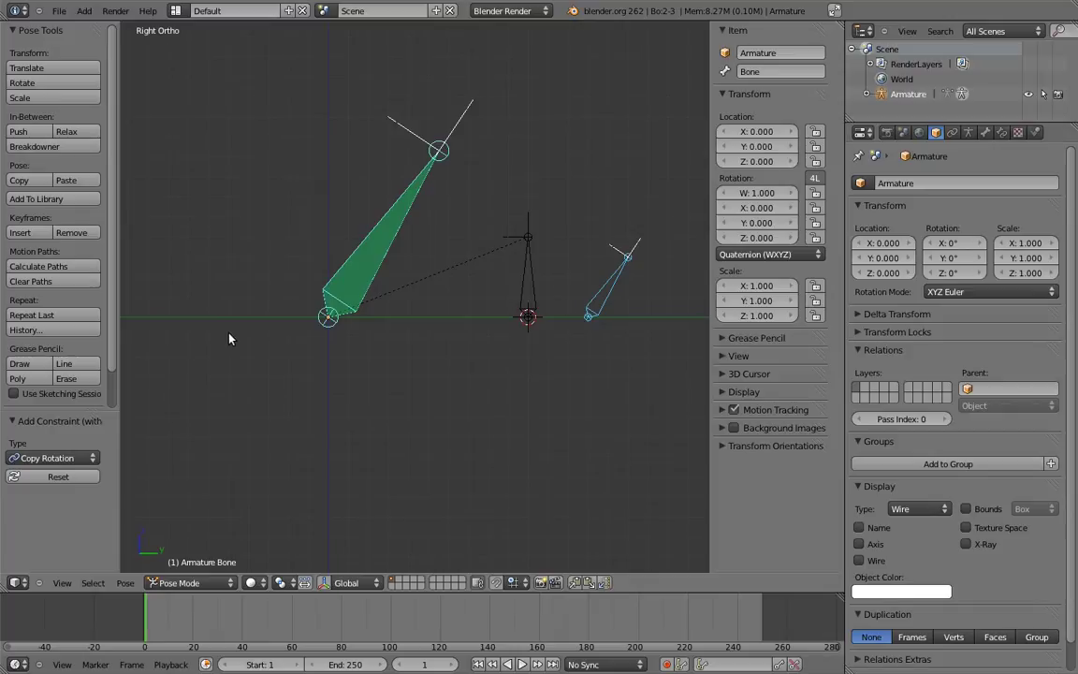
# - Set both the target space and owner space of the horizontal bone's Copy Rotation constraint to Local Space
pyautogui.rightClick(400, 206)
pyautogui.click(1002, 132)
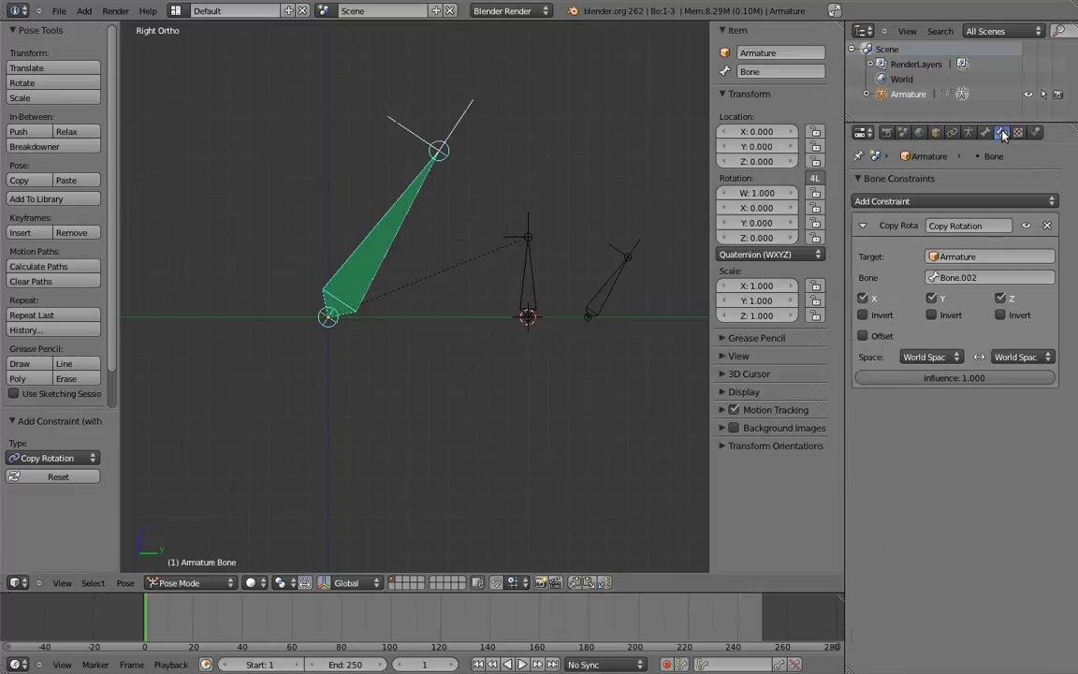
pyautogui.click(927, 357)
pyautogui.click(925, 296)
pyautogui.click(1022, 357)
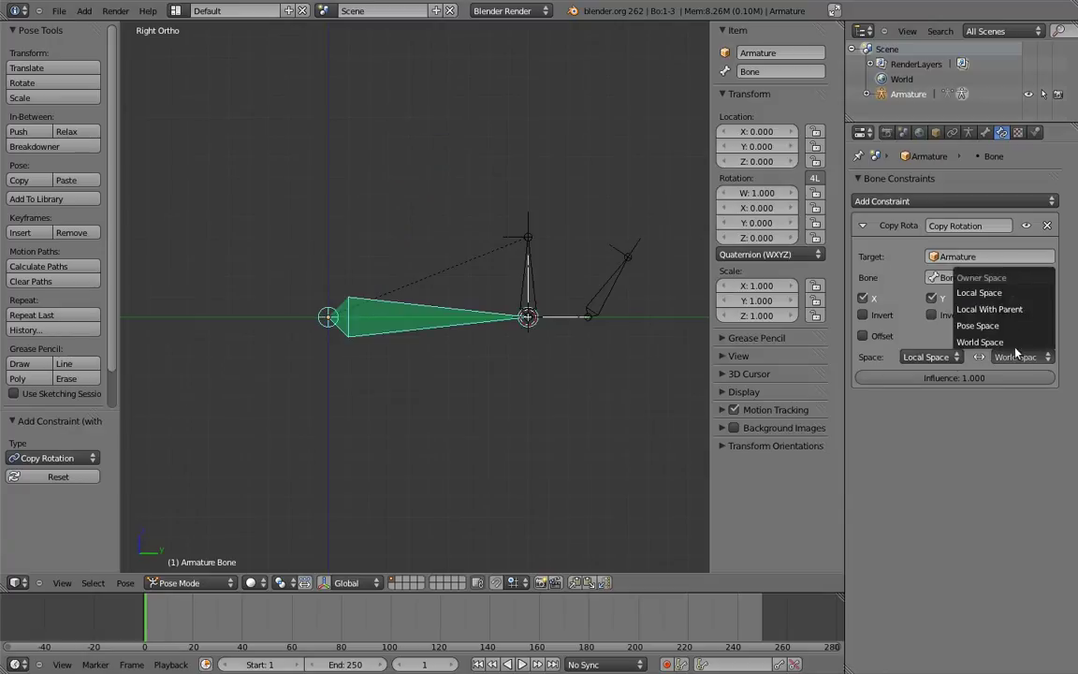
pyautogui.click(1020, 292)
# - Try rotating Bone.002 to test how the horizontal bone follows in local space
pyautogui.rightClick(611, 268)
pyautogui.press('r')
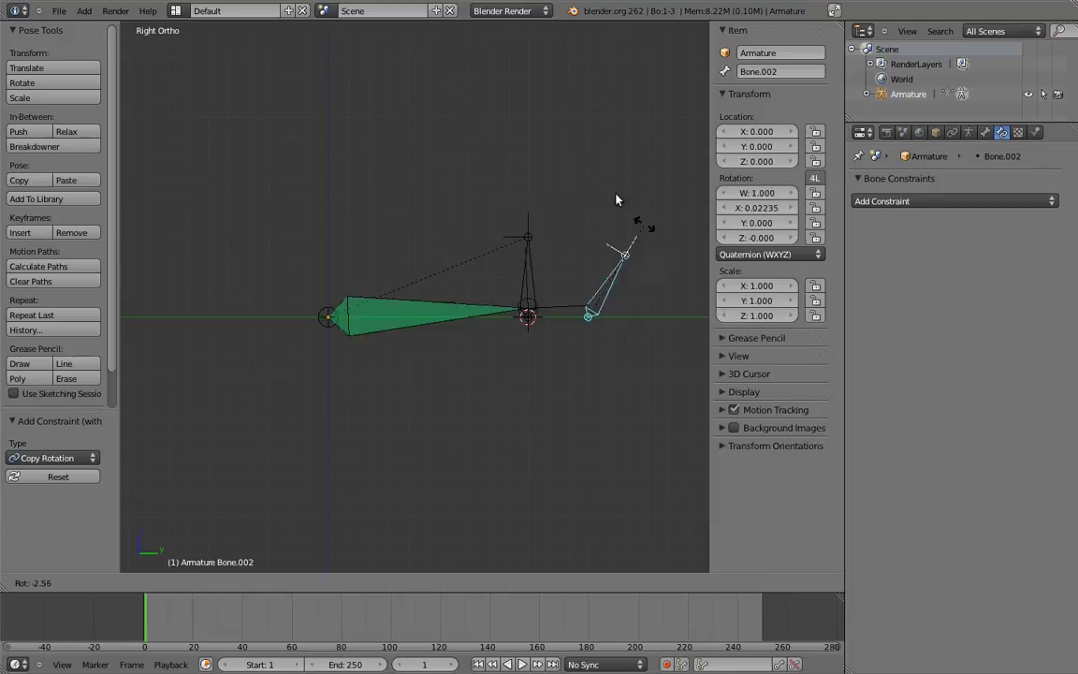
pyautogui.press('Escape')
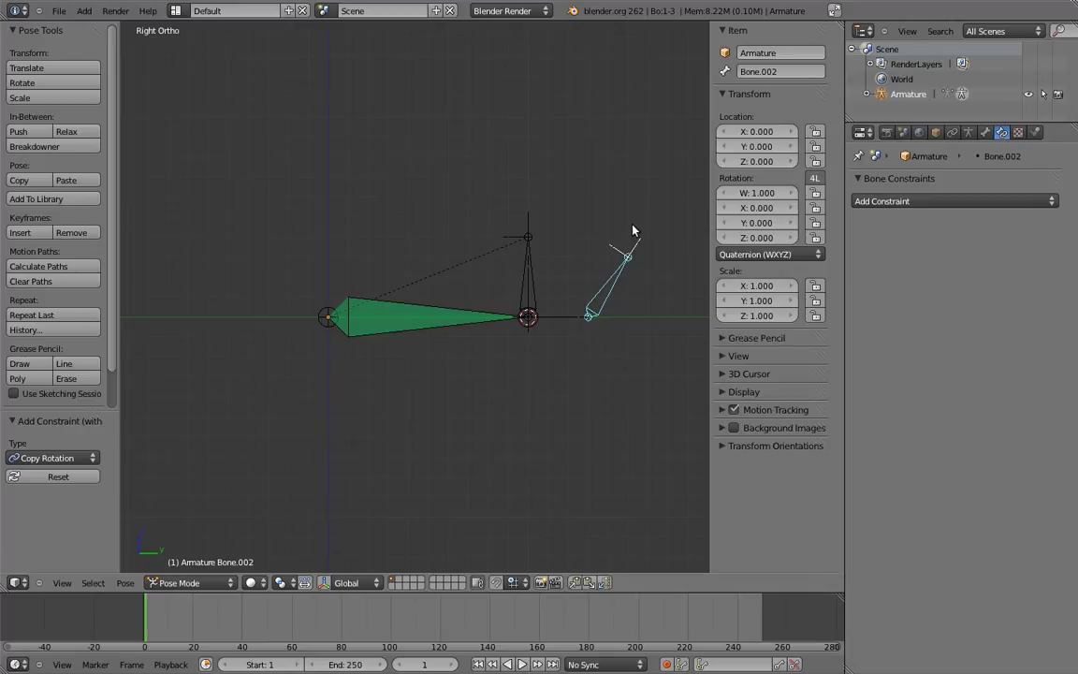
# - In Edit Mode, change the horizontal bone's roll to about 110°
pyautogui.rightClick(442, 313)
pyautogui.press('Tab')
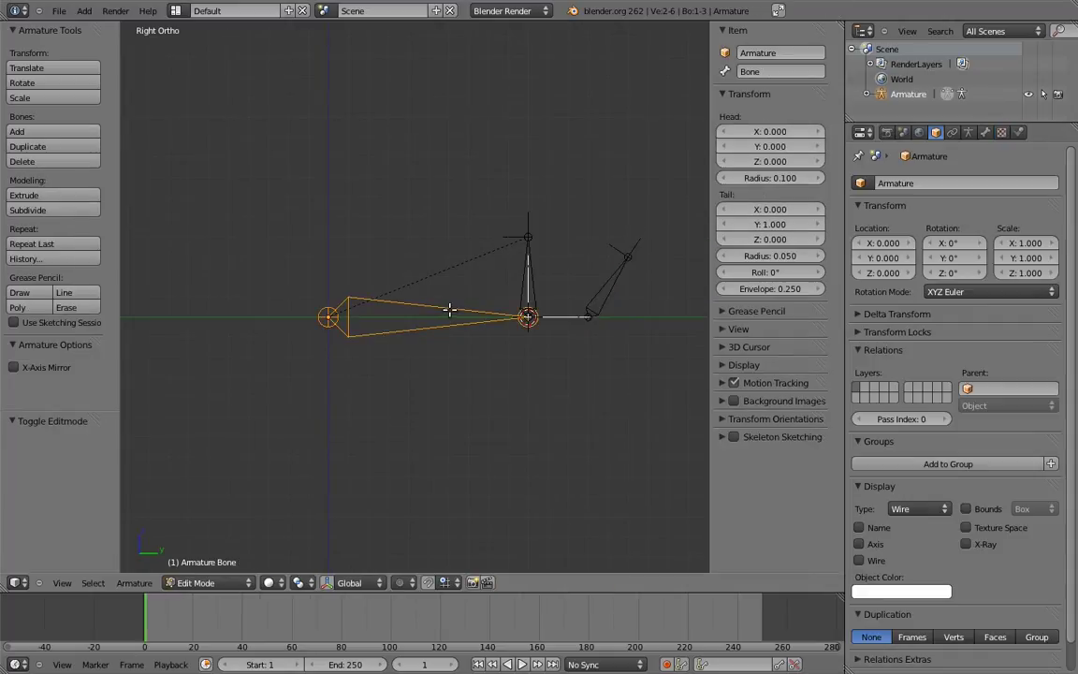
pyautogui.hotkey('ctrl', 'r')
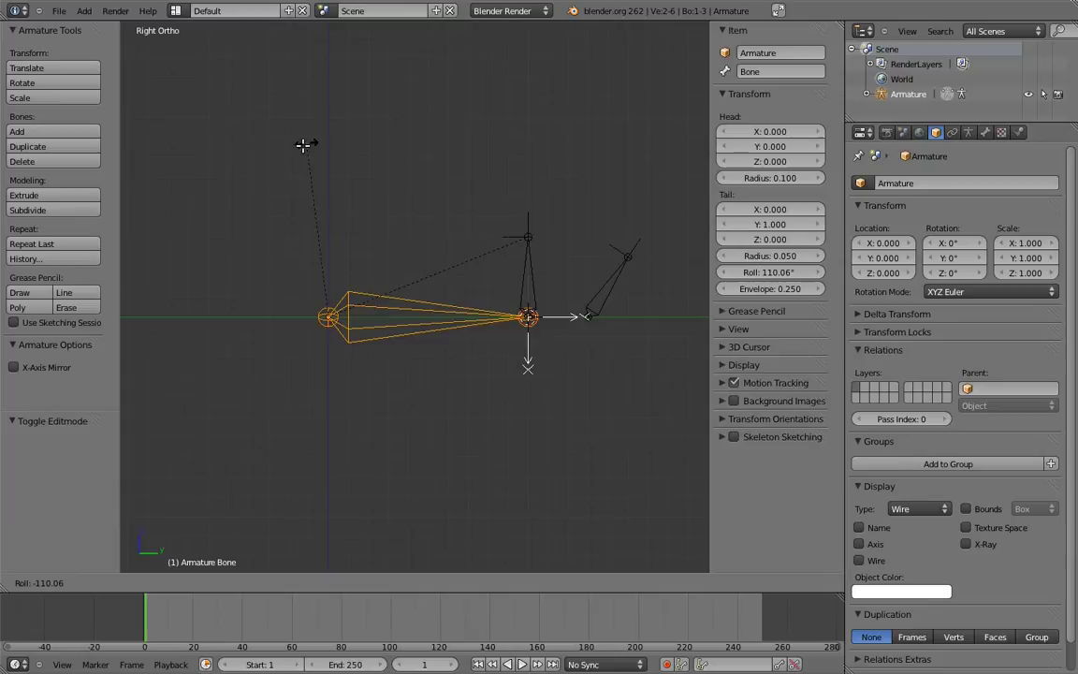
pyautogui.click(304, 145)
# - Try rotating Bone.002 in Pose Mode to test how the horizontal bone reacts with its roll of about 110°
pyautogui.press('Tab')
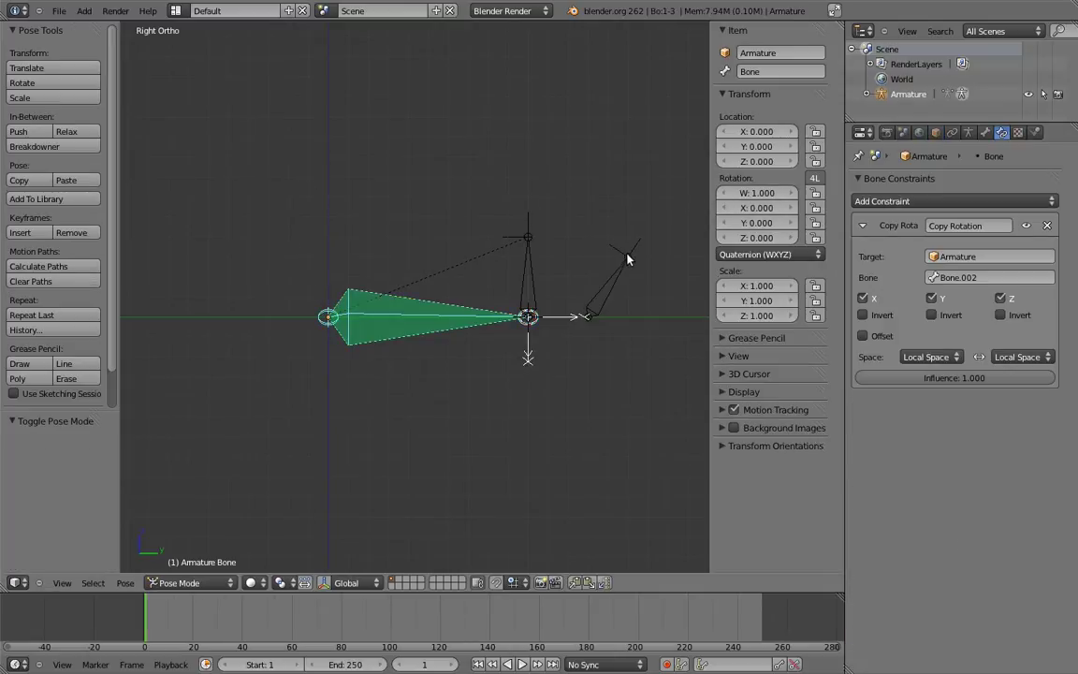
pyautogui.rightClick(628, 259)
pyautogui.press('r')
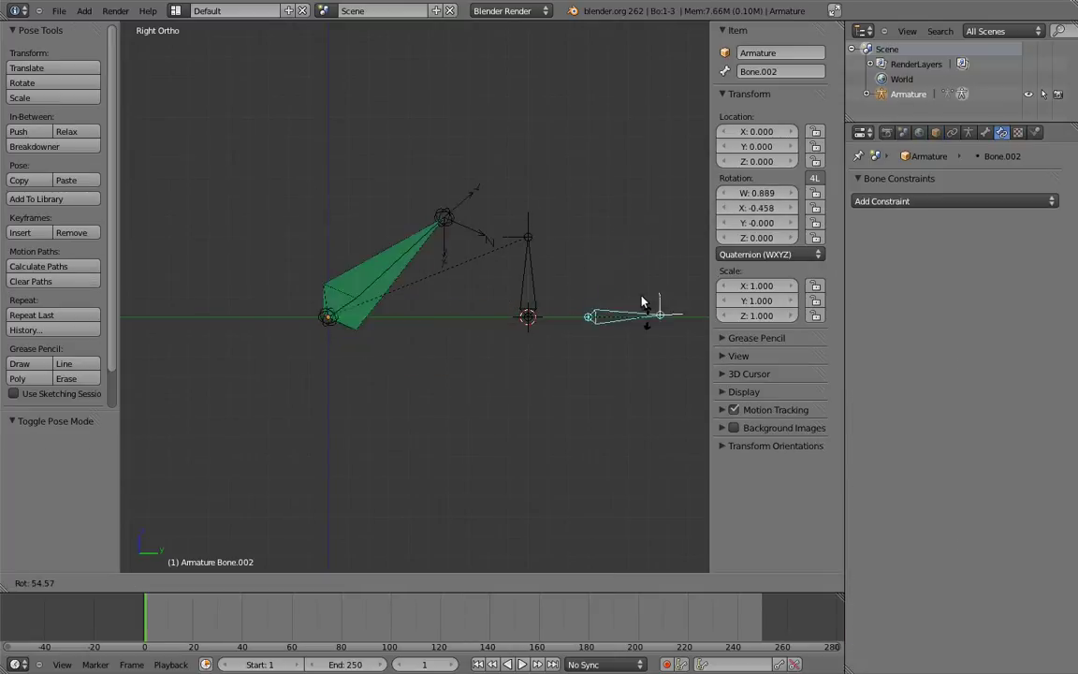
pyautogui.rightClick(622, 239)
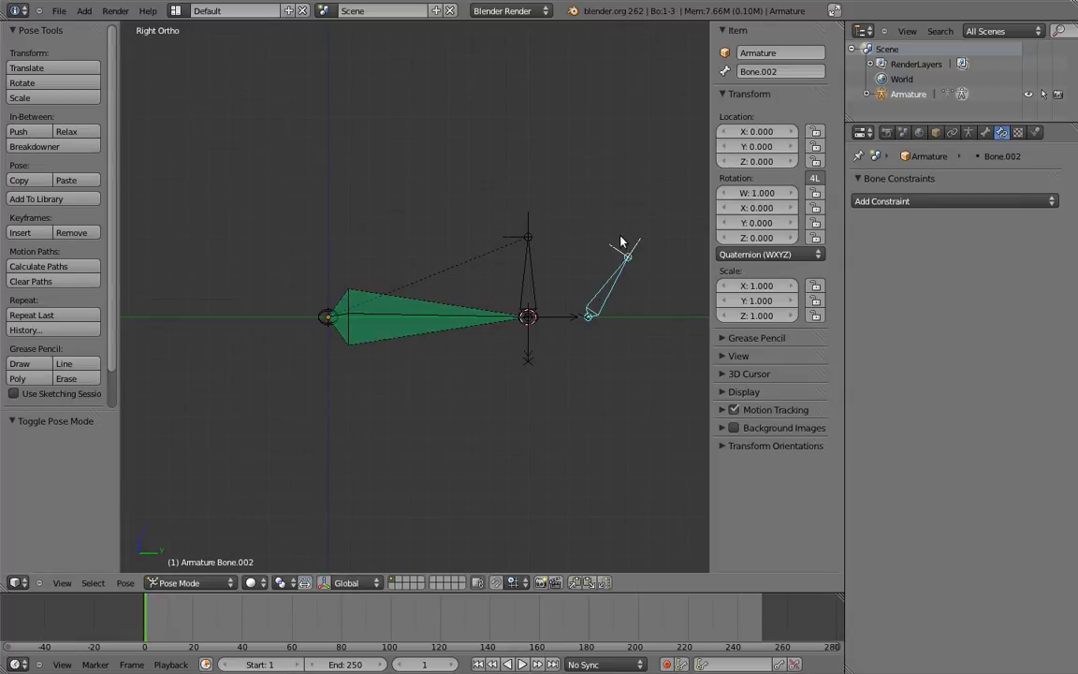
# - In Edit Mode, change the horizontal bone's roll to 270°
pyautogui.rightClick(440, 305)
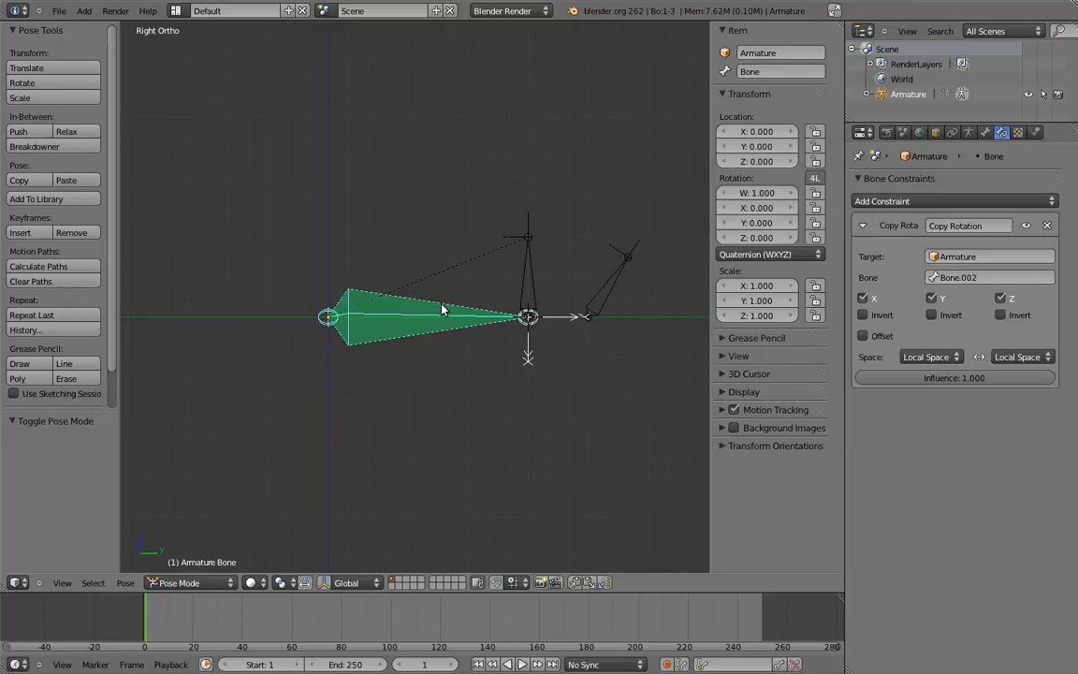
pyautogui.press('Tab')
pyautogui.hotkey('ctrl', 'r')
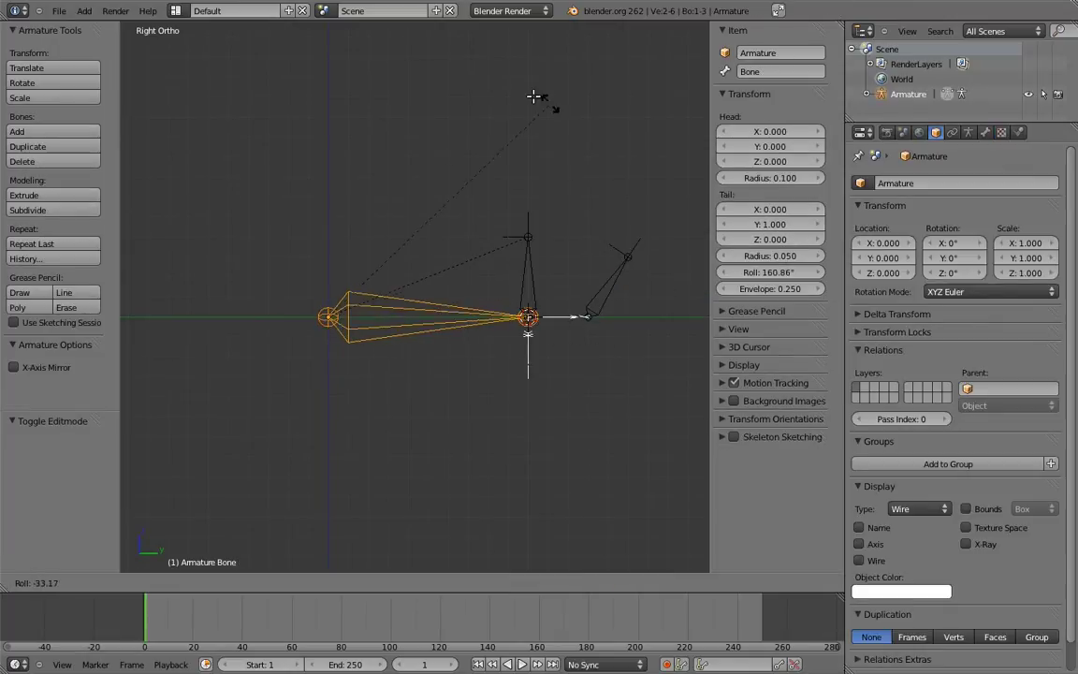
pyautogui.click(205, 392)
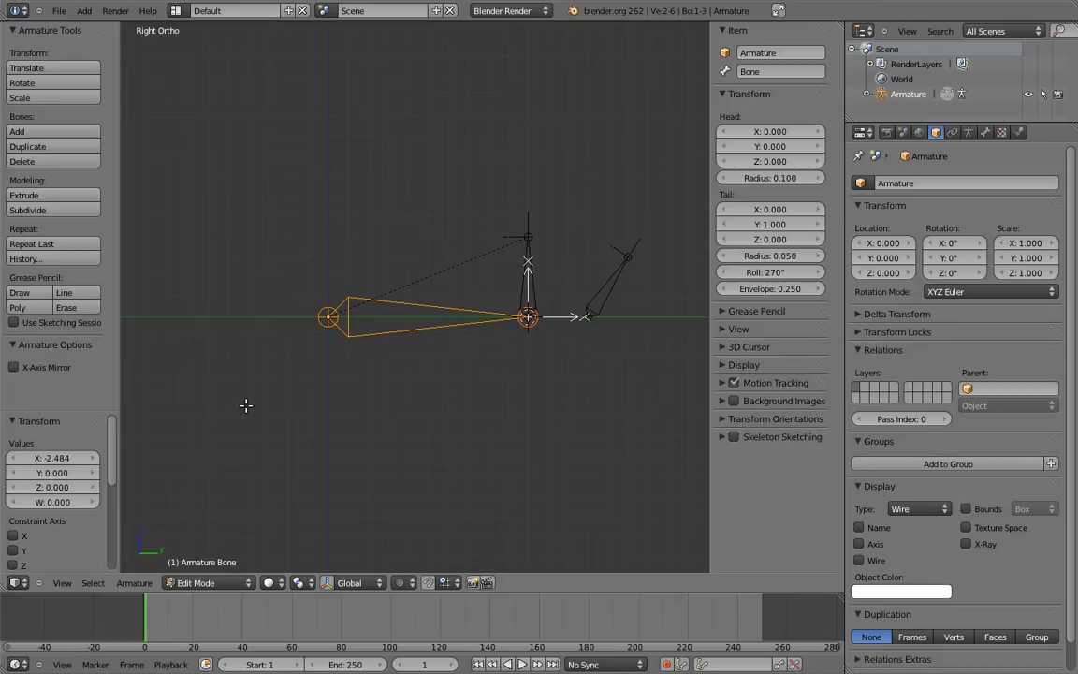
# - Try rotating Bone.002 in Pose Mode to test how the horizontal bone follows with its 270° roll
pyautogui.press('Tab')
pyautogui.rightClick(617, 273)
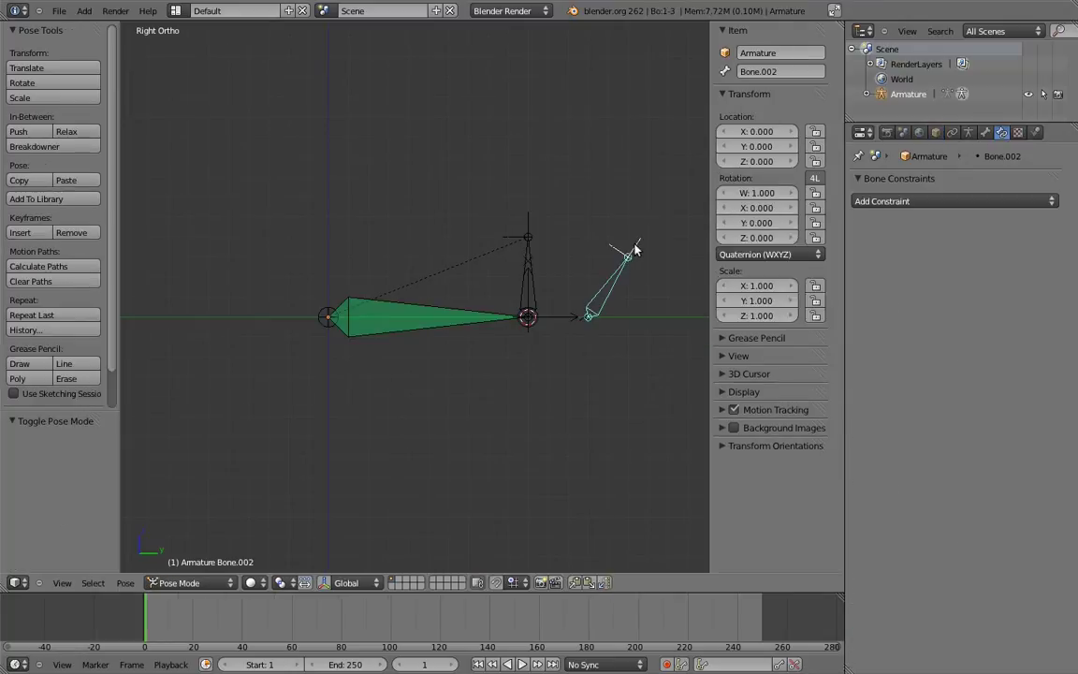
pyautogui.press('r')
pyautogui.rightClick(660, 321)
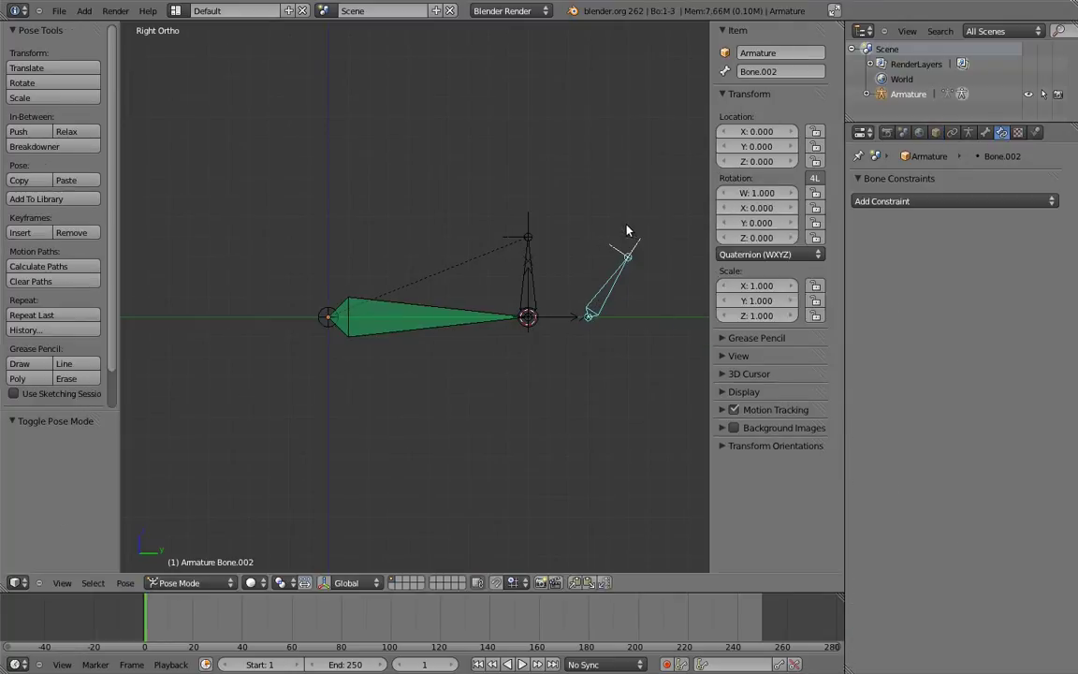
# - Roll the horizontal bone again in Edit Mode so that its local rotation axis matches that of Bone.002
pyautogui.keyDown('shift'); pyautogui.rightClick(410, 276); pyautogui.keyUp('shift')
pyautogui.hotkey('ctrl', 'shift', 'c')
pyautogui.click(457, 314)
pyautogui.press('Tab')
pyautogui.hotkey('ctrl', 'r')
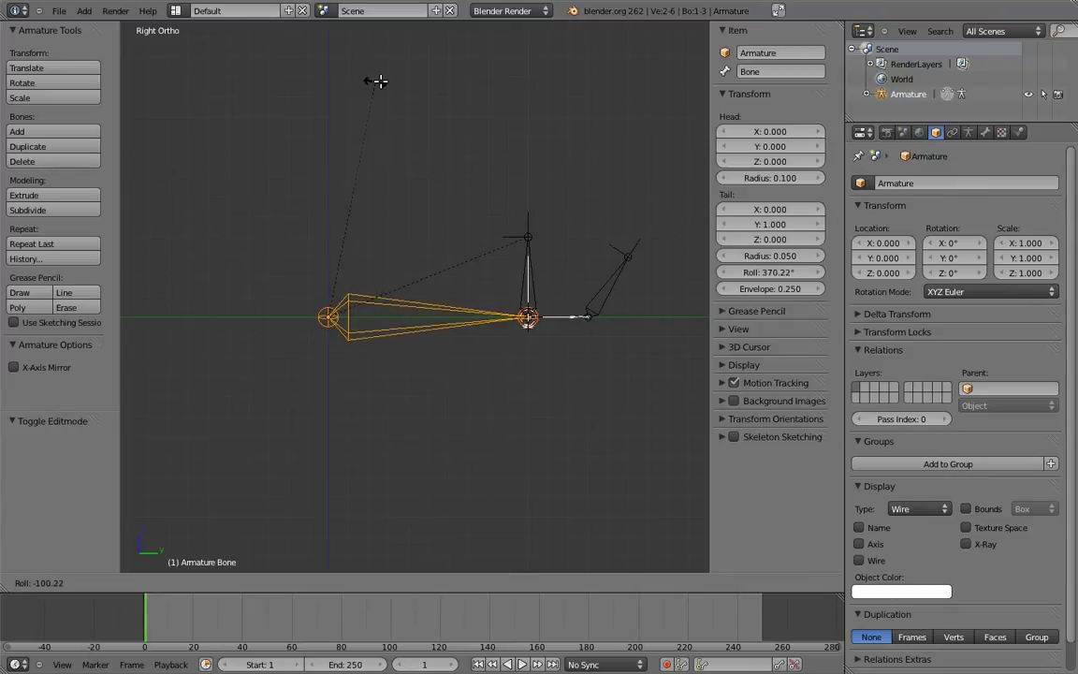
pyautogui.click(436, 106)
# - Return to Pose Mode and try rotating Bone.002 to test the horizontal bone's newly adjusted roll
pyautogui.press('Tab')
pyautogui.rightClick(625, 267)
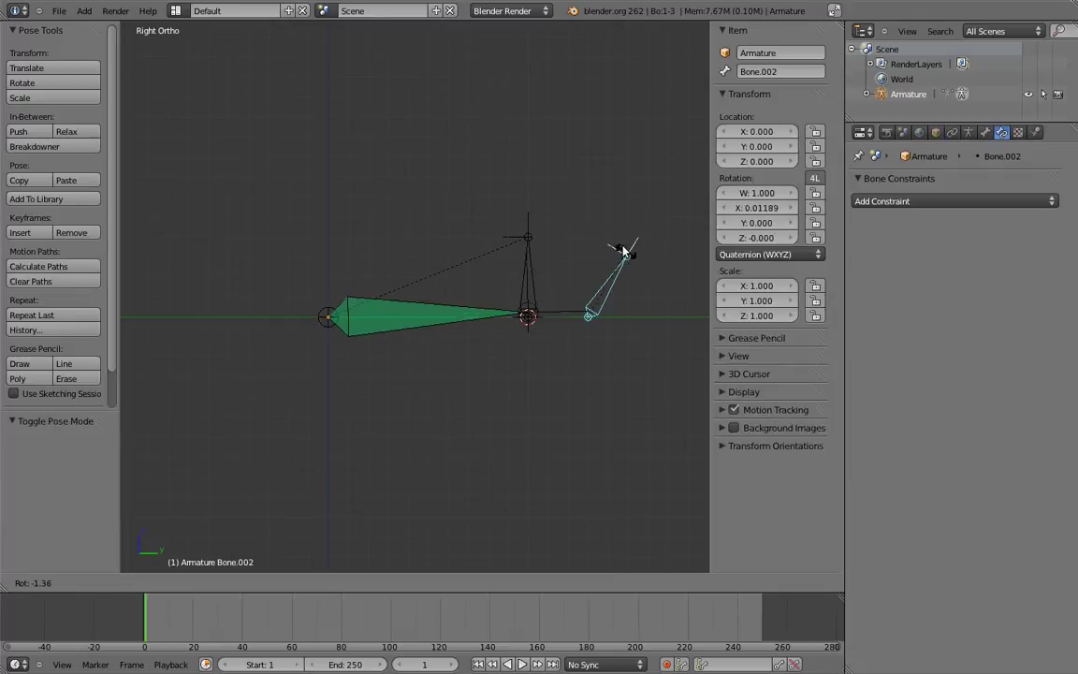
pyautogui.press('r')
pyautogui.rightClick(634, 232)
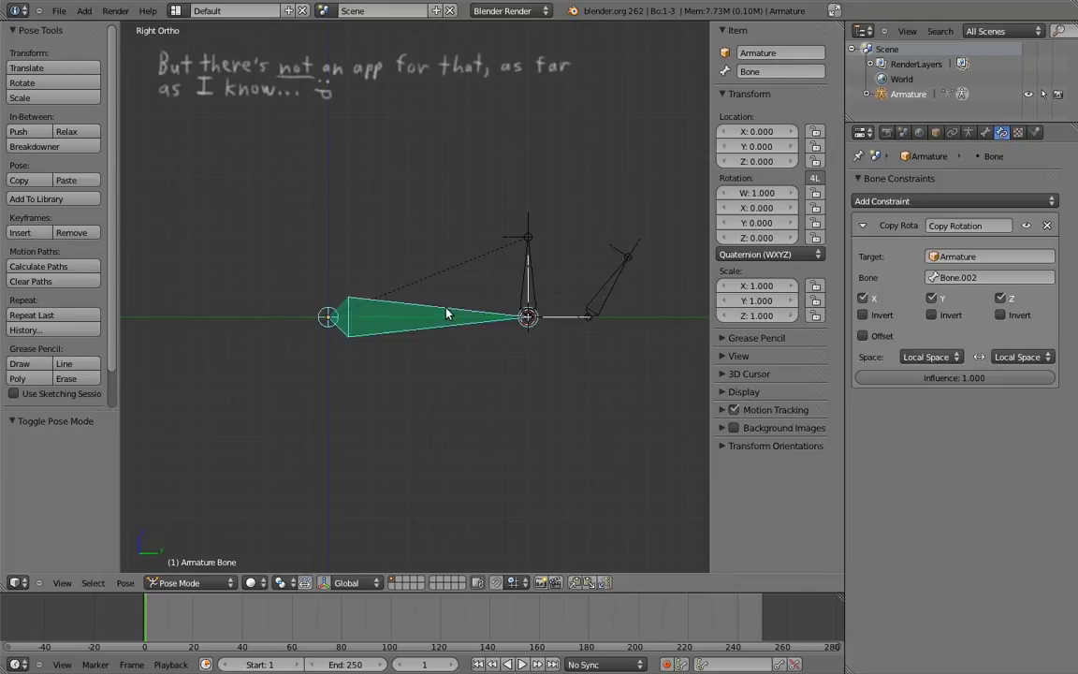
# - Add a Limit Rotation constraint to the horizontal bone, convert it in Local Space and enable its X limit
pyautogui.hotkey('shift', 'ctrl', 'c')
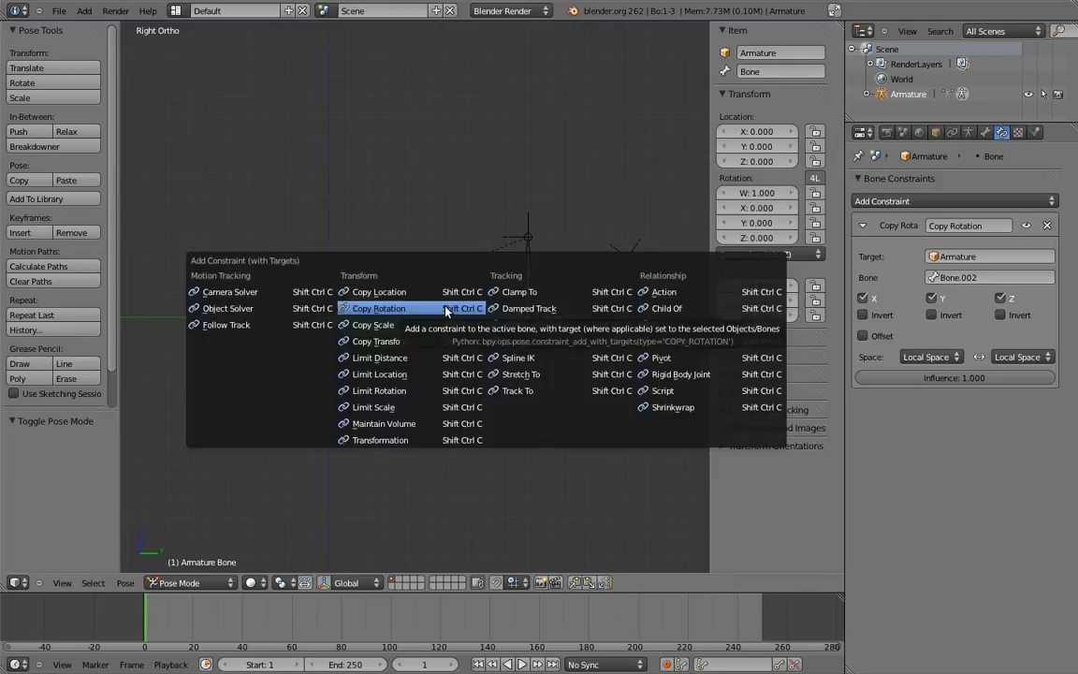
pyautogui.click(399, 391)
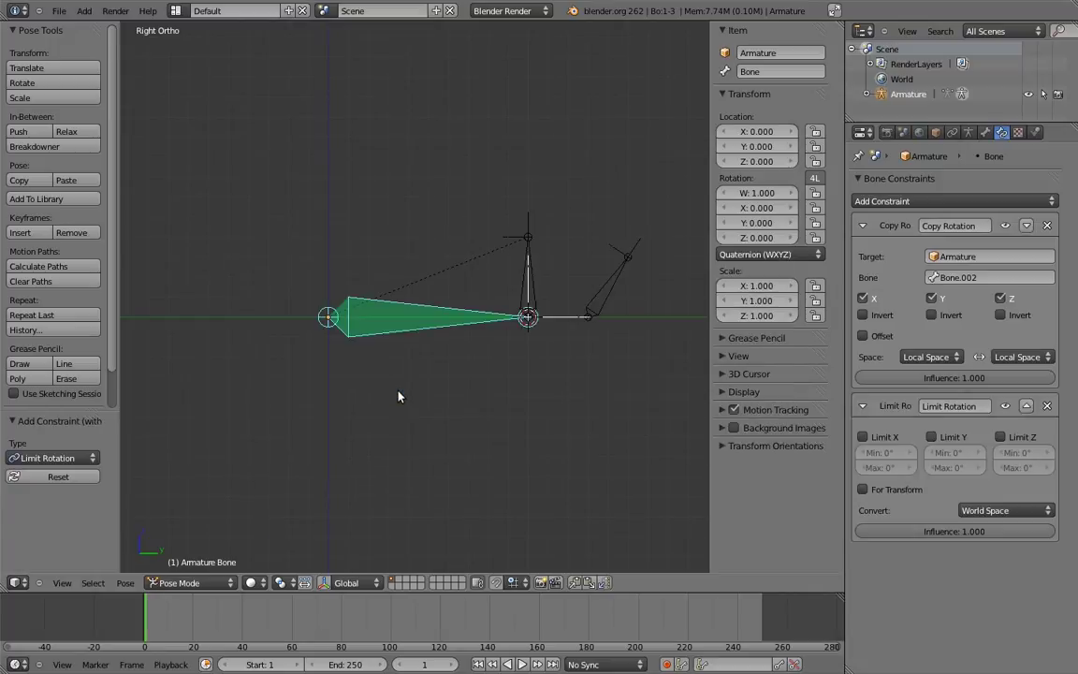
pyautogui.click(982, 510)
pyautogui.click(982, 450)
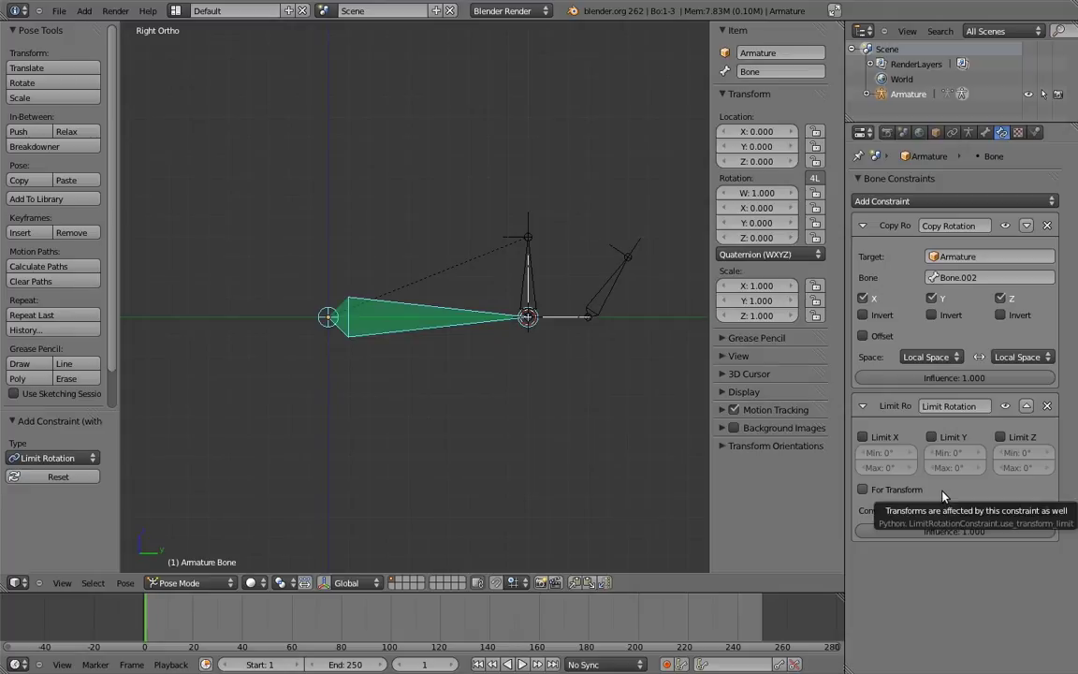
pyautogui.click(863, 438)
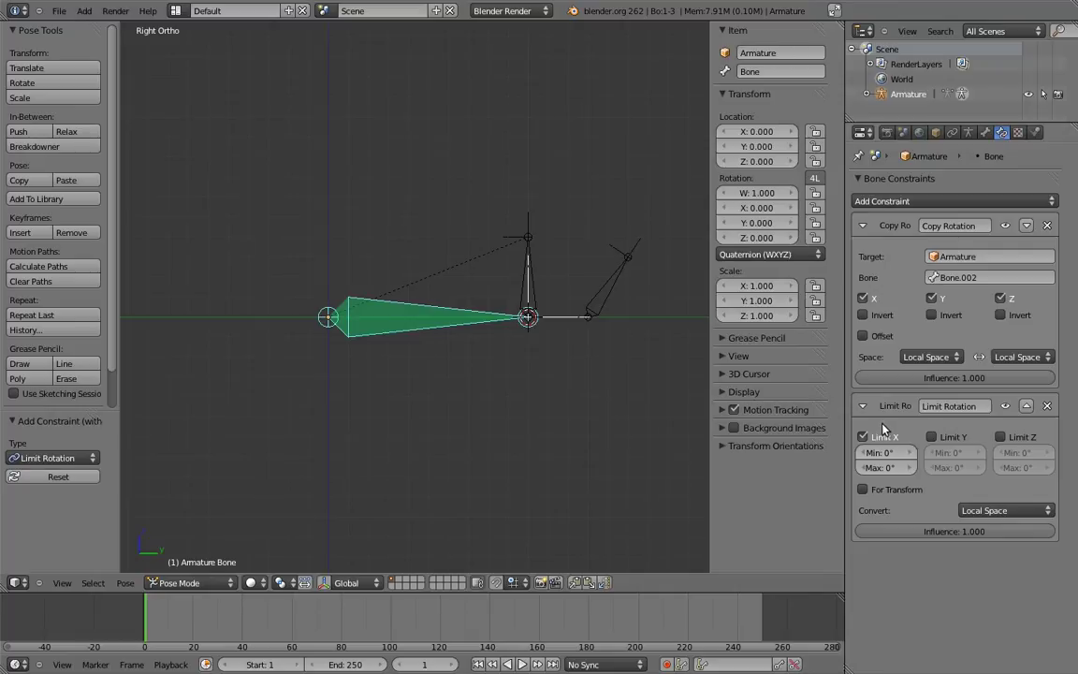
# - Try rotating Bone.002 to test the horizontal bone's X rotation limit, and reselect the horizontal bone
pyautogui.rightClick(618, 269)
pyautogui.press('r')
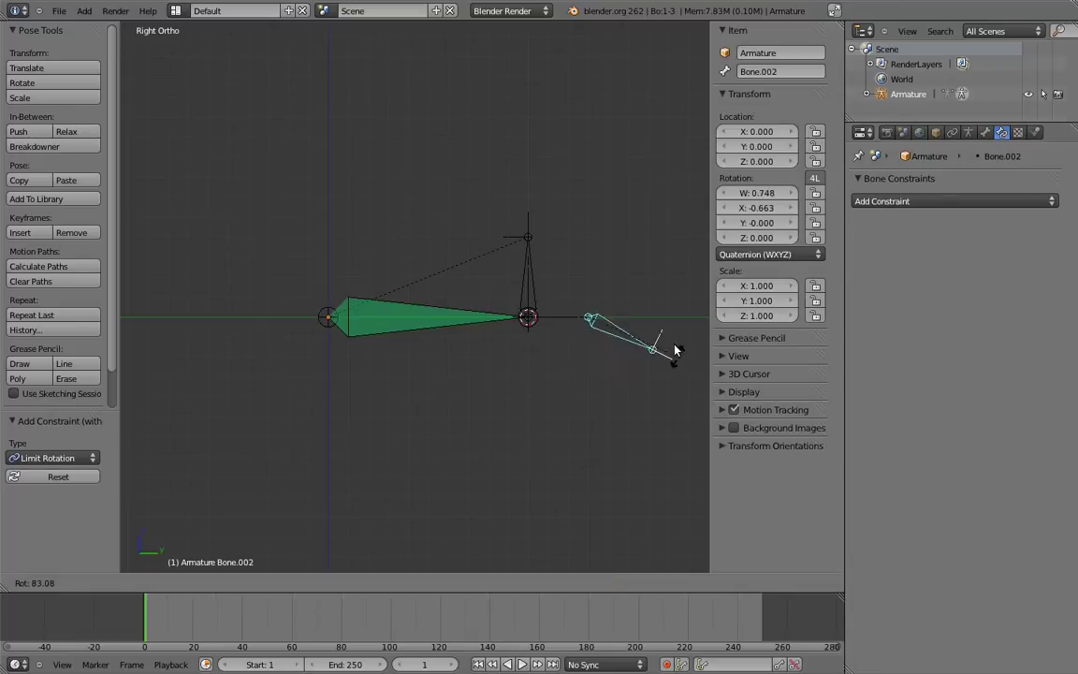
pyautogui.rightClick(635, 244)
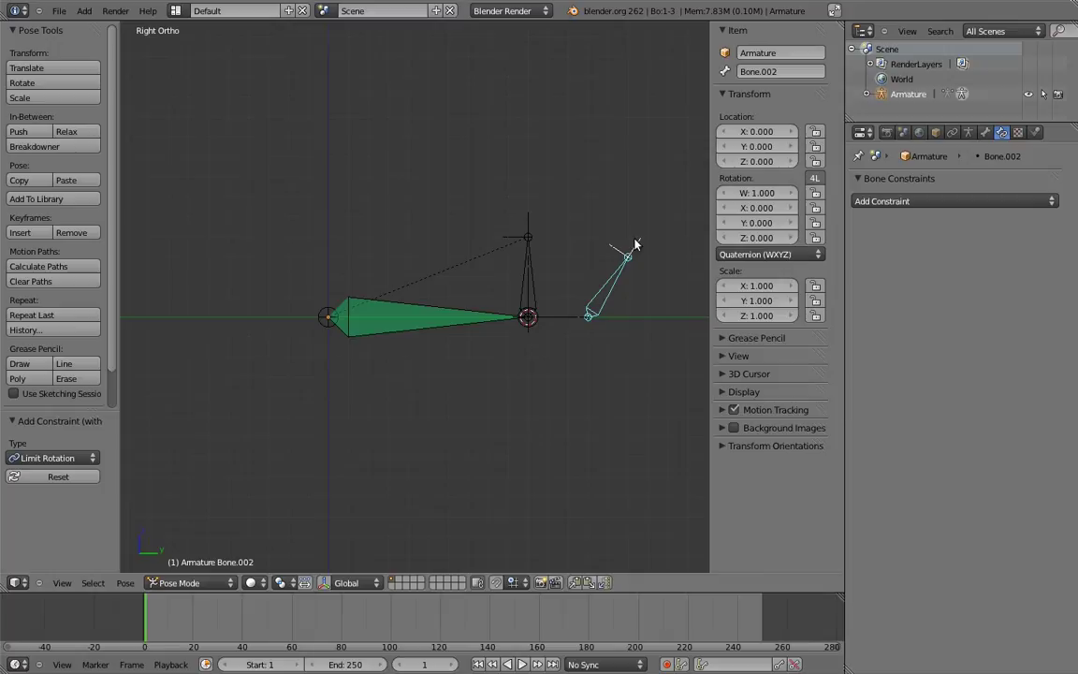
pyautogui.rightClick(431, 316)
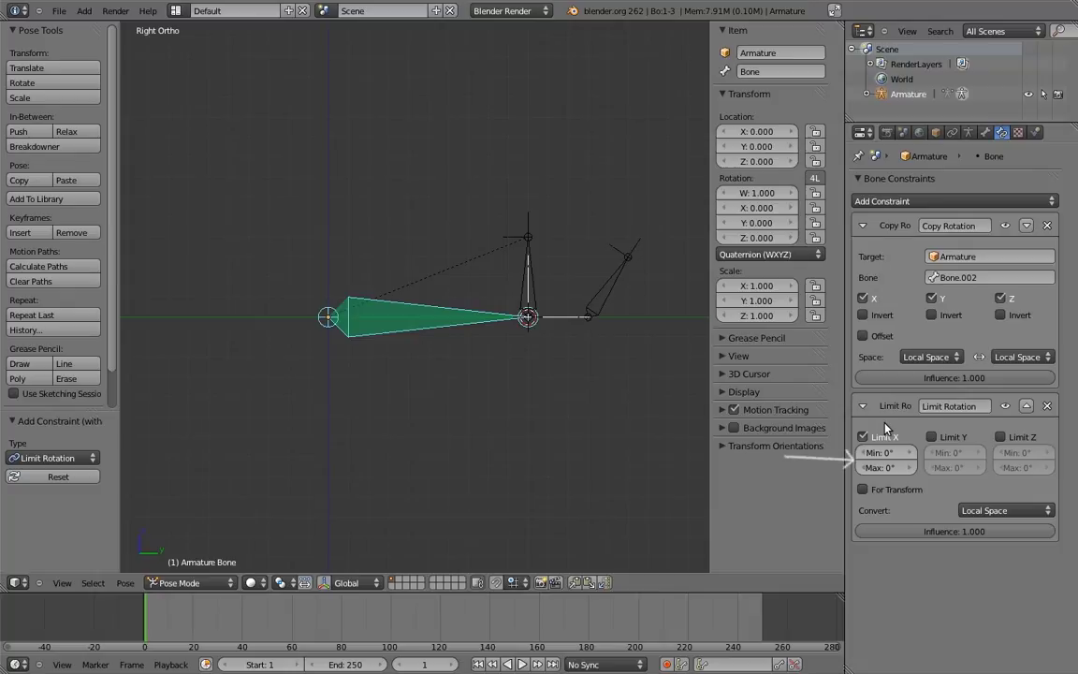
# - Rotate Bone.002 about 50° toward the vertical bone
pyautogui.rightClick(644, 243)
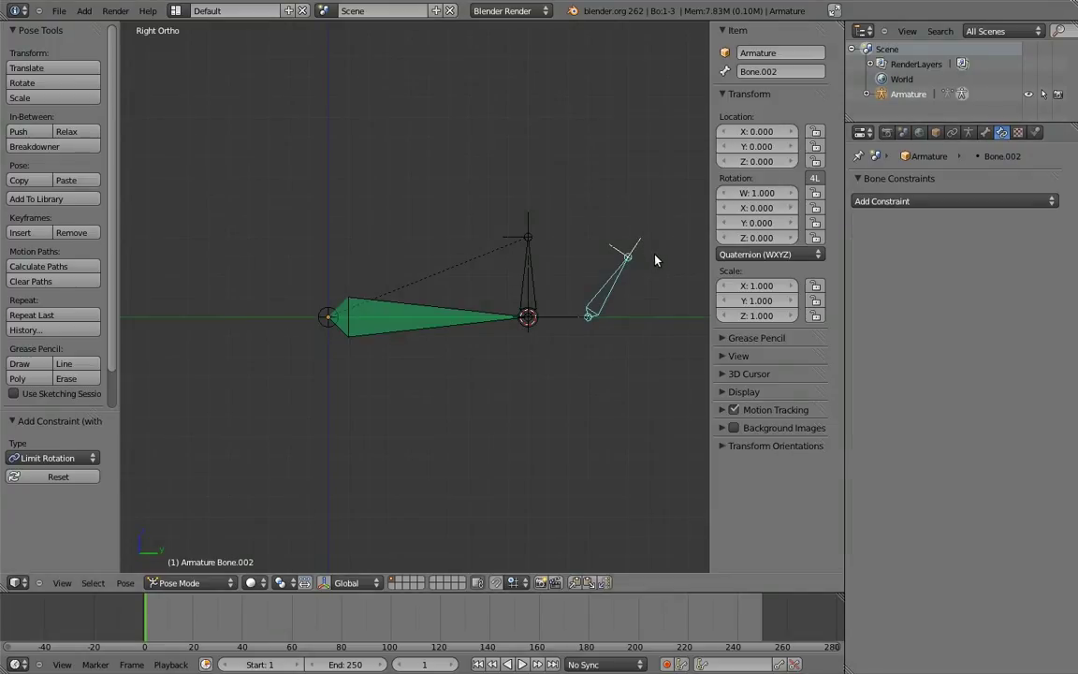
pyautogui.press('r')
pyautogui.click(521, 202)
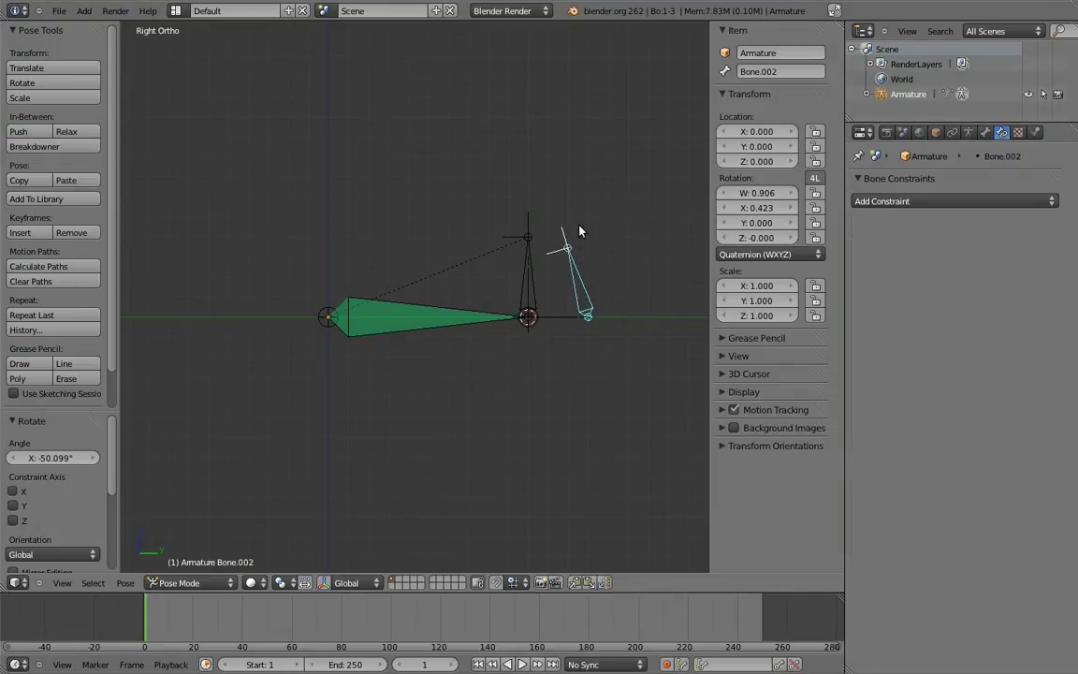
# - Set the X limits of the horizontal bone's Limit Rotation constraint to a minimum of 0° and a maximum of 170°
pyautogui.rightClick(456, 316)
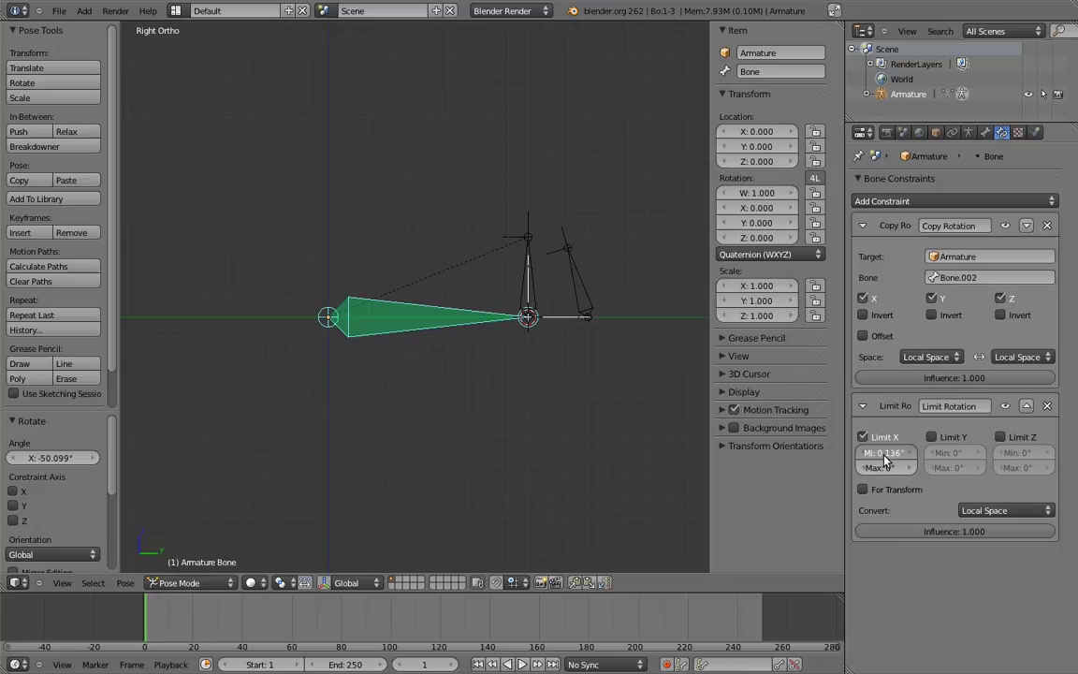
pyautogui.moveTo(880, 453); pyautogui.dragTo(918, 471)
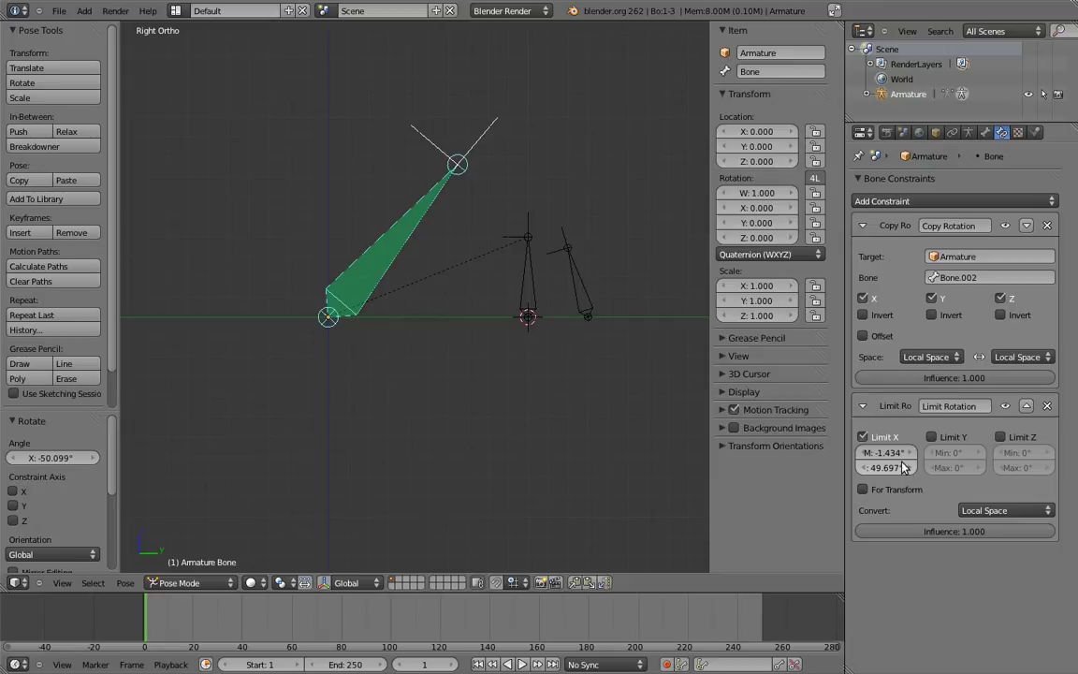
pyautogui.click(896, 453)
pyautogui.write('0')
pyautogui.press('Return')
pyautogui.click(891, 471)
pyautogui.write('170')
pyautogui.press('Return')
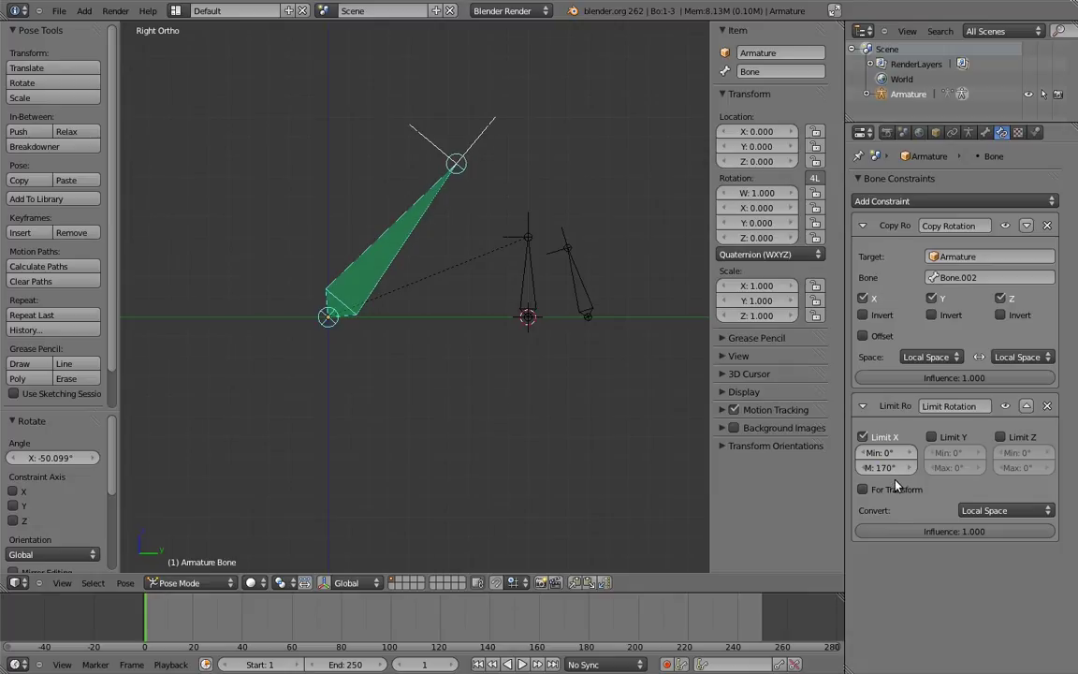
# - Try rotating Bone.002 to test the horizontal bone's 0° to 170° range, and clear Bone.002's rotation
pyautogui.rightClick(566, 245)
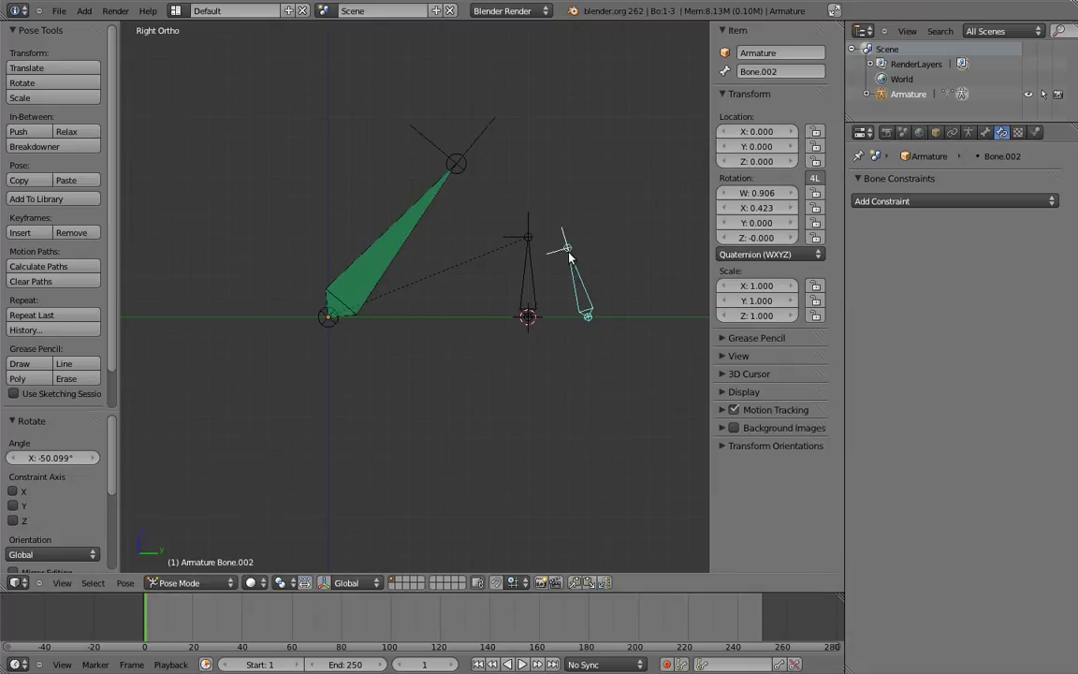
pyautogui.press('r')
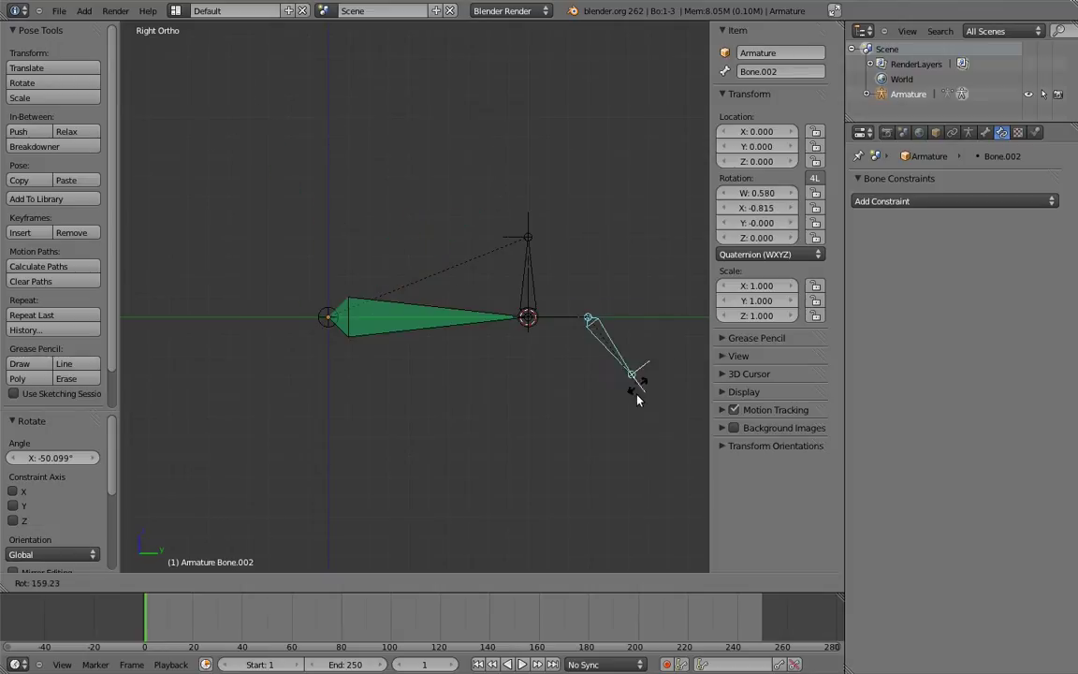
pyautogui.rightClick(645, 362)
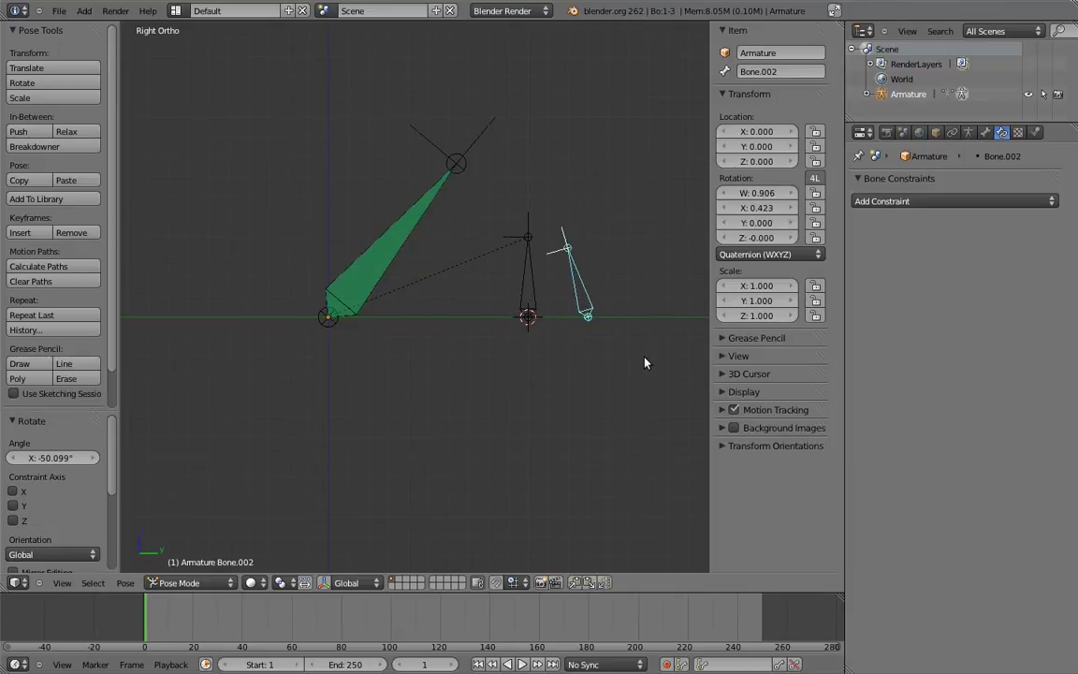
pyautogui.hotkey('alt', 'r')
pyautogui.press('a')
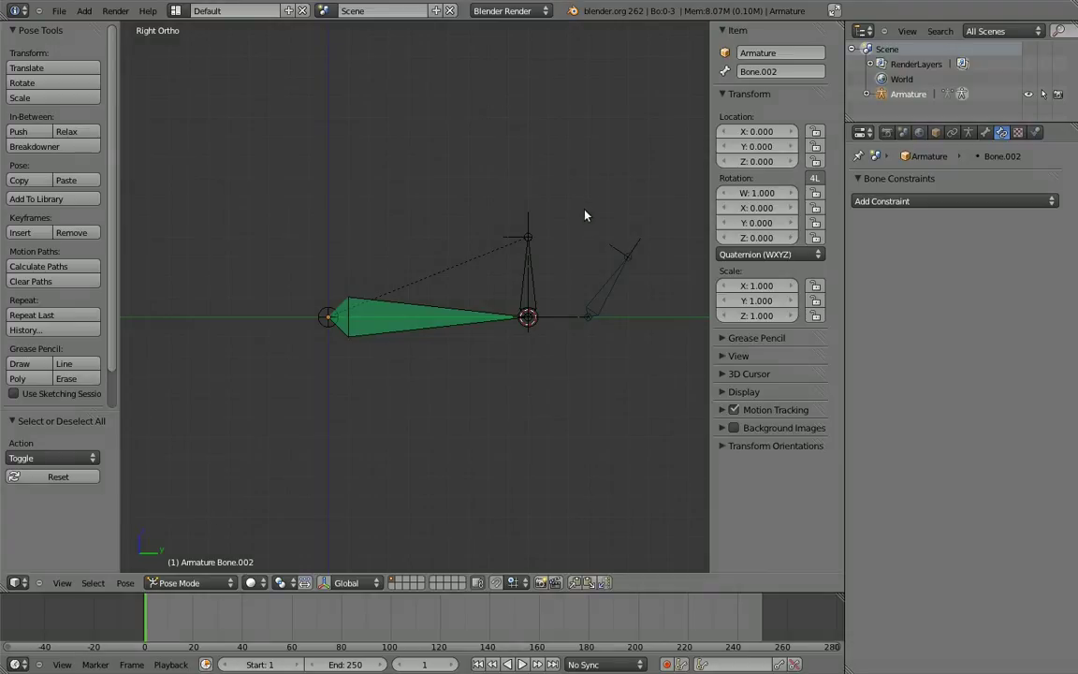
# - Add a Copy Rotation constraint to the vertical Bone.001, targeting the tilted Bone.002
pyautogui.rightClick(614, 288)
pyautogui.keyDown('shift'); pyautogui.rightClick(532, 265); pyautogui.keyUp('shift')
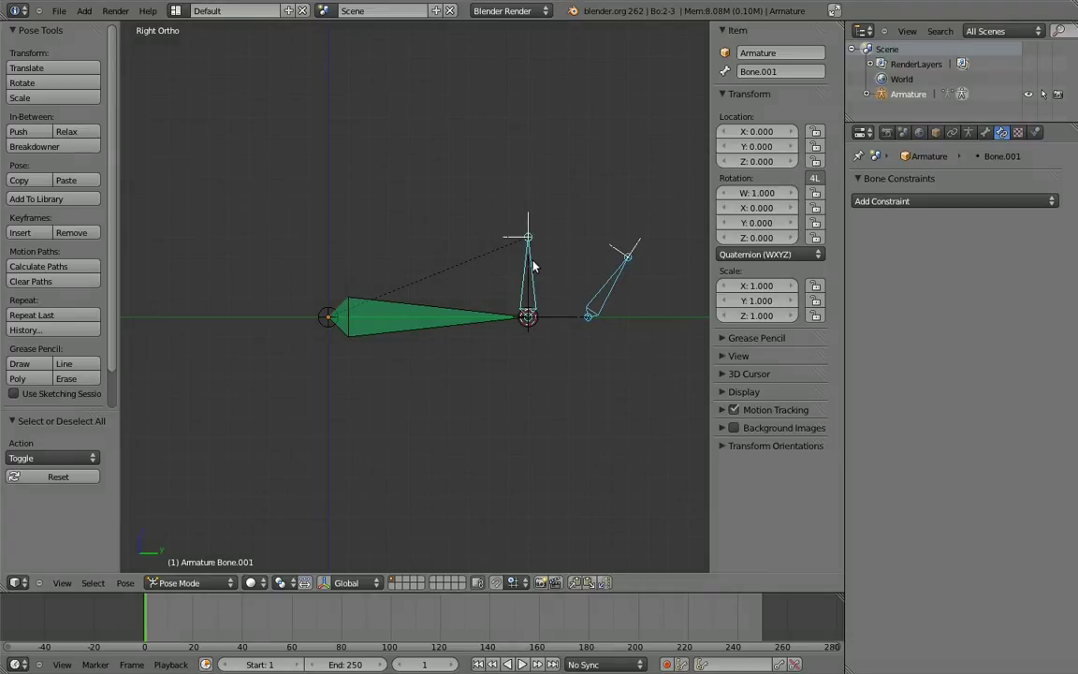
pyautogui.hotkey('shift', 'ctrl', 'c')
pyautogui.click(476, 180)
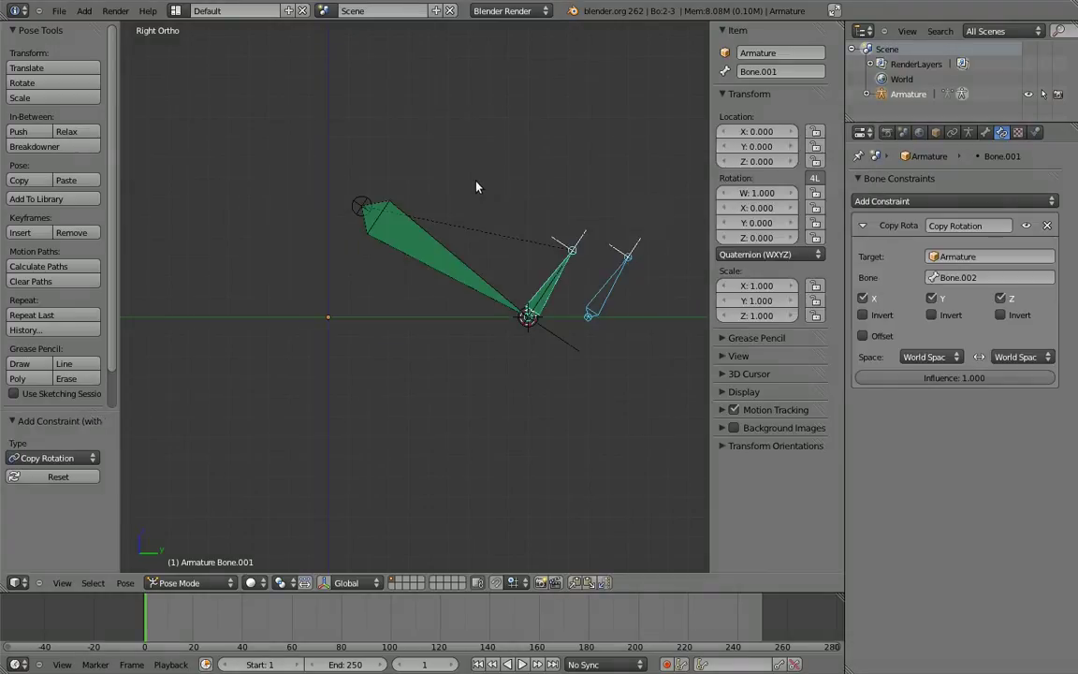
# - Set both the target space and owner space of Bone.001's Copy Rotation constraint to Local Space
pyautogui.click(927, 356)
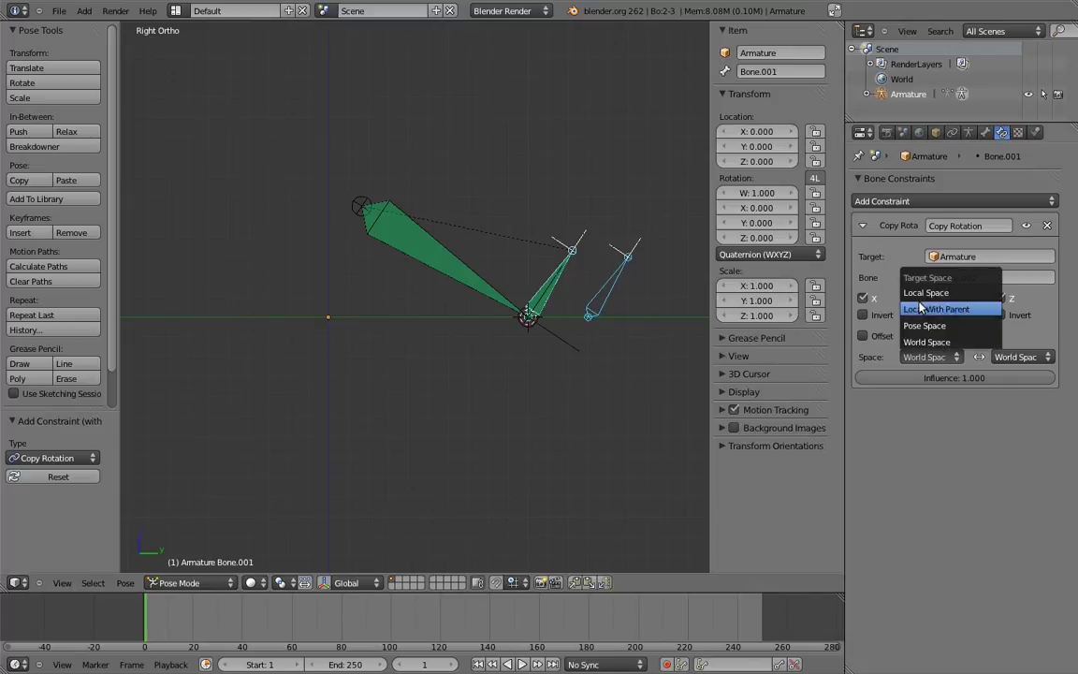
pyautogui.click(843, 264)
pyautogui.click(1011, 357)
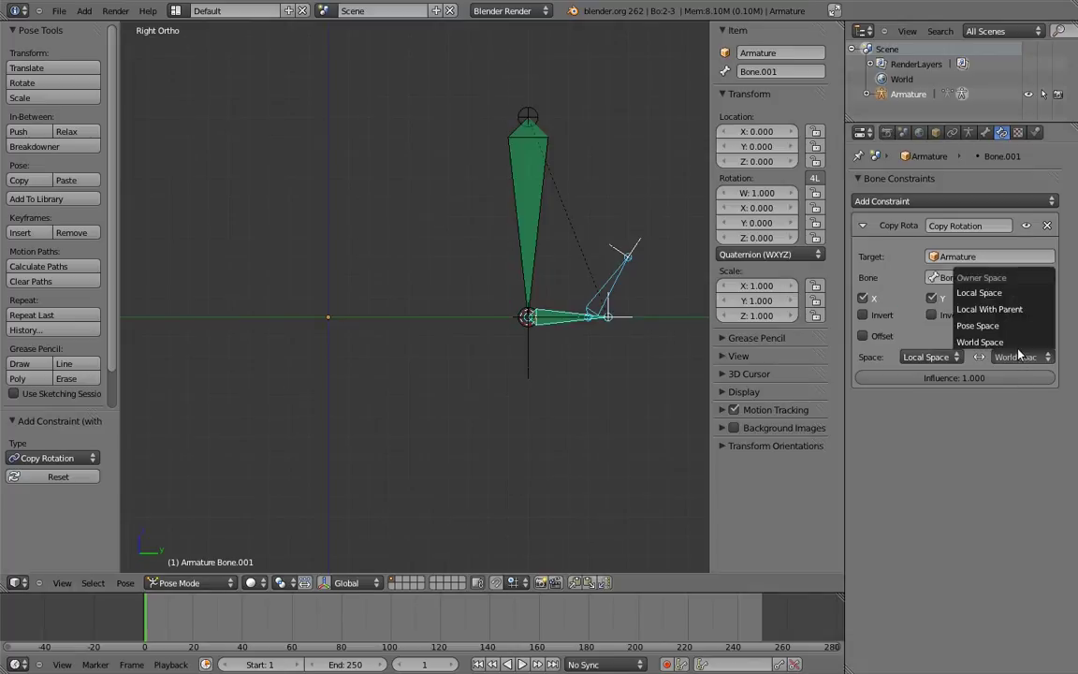
pyautogui.click(1000, 298)
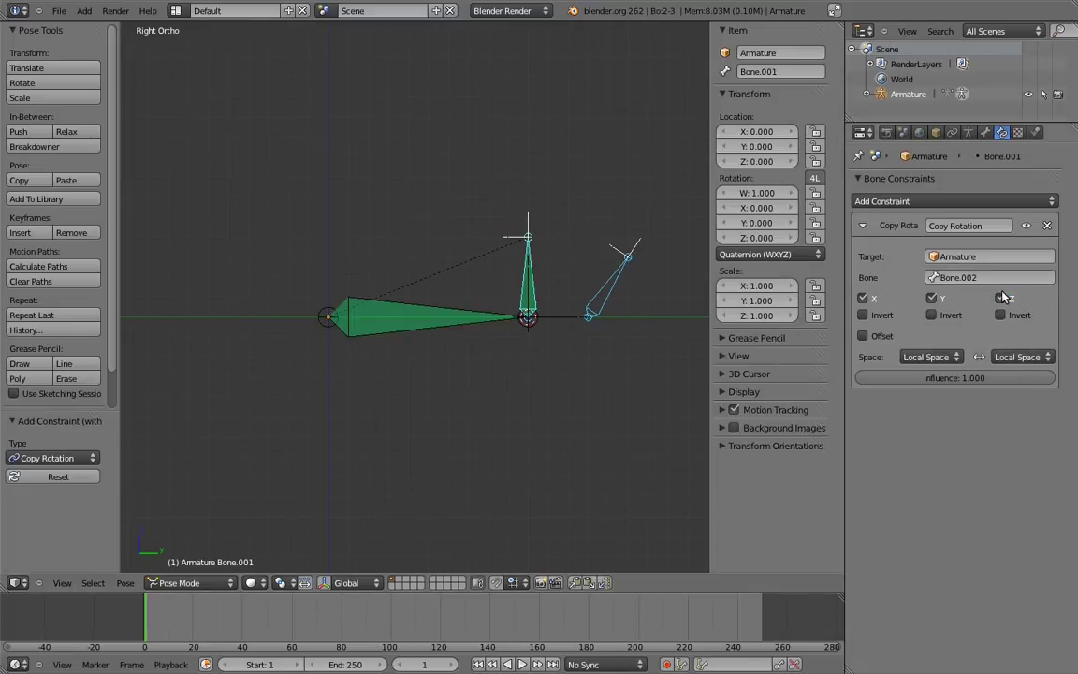
# - Add a Limit Rotation constraint to the vertical Bone.001 in Local Space, limiting X to a minimum of -170° and a maximum of 0°
pyautogui.rightClick(531, 274)
pyautogui.click(899, 202)
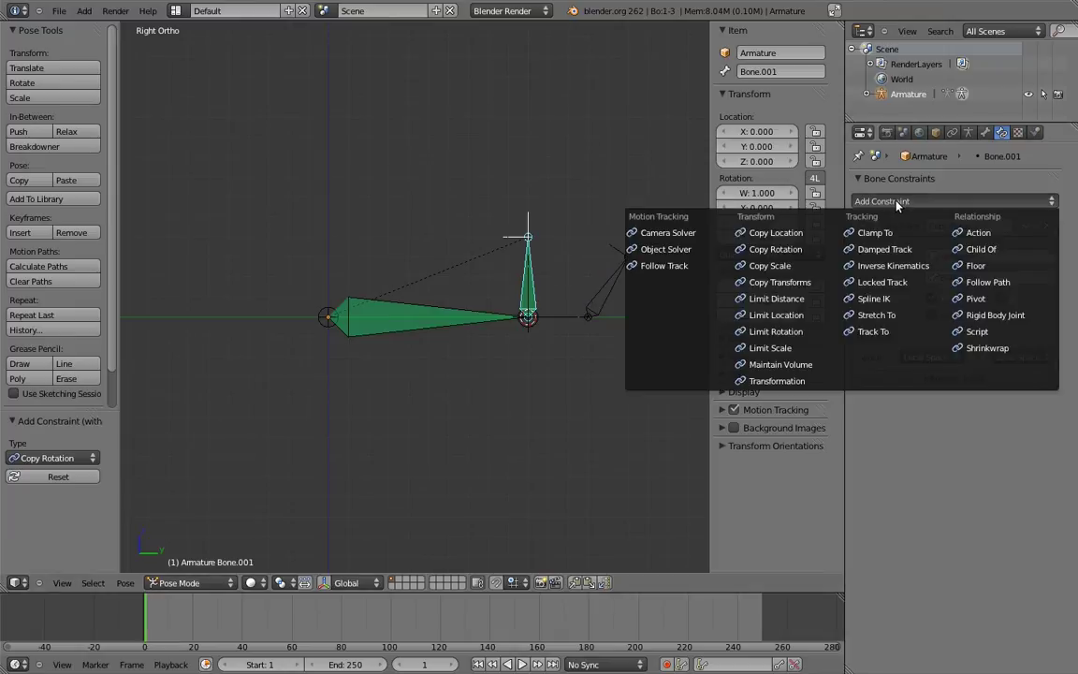
pyautogui.click(767, 332)
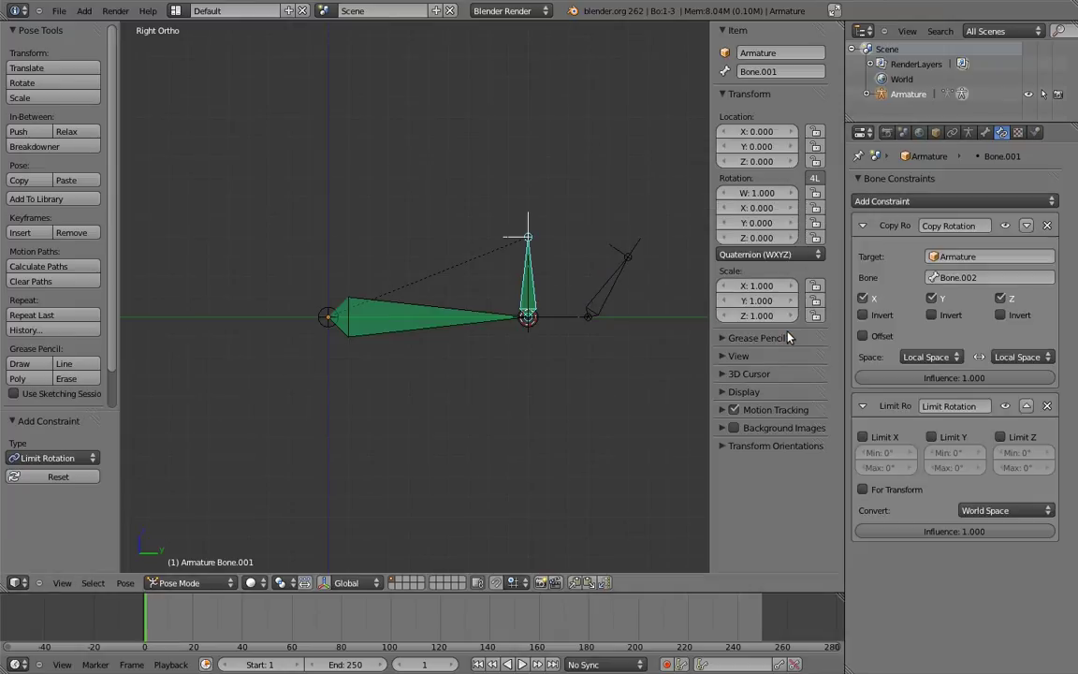
pyautogui.click(992, 510)
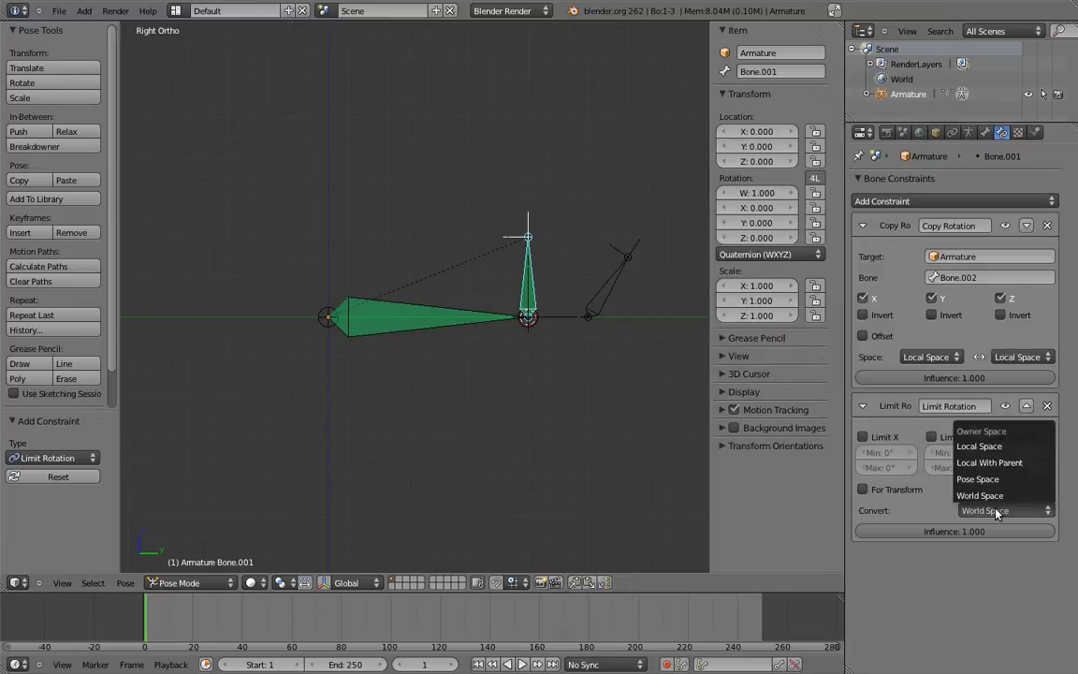
pyautogui.click(999, 447)
pyautogui.click(863, 437)
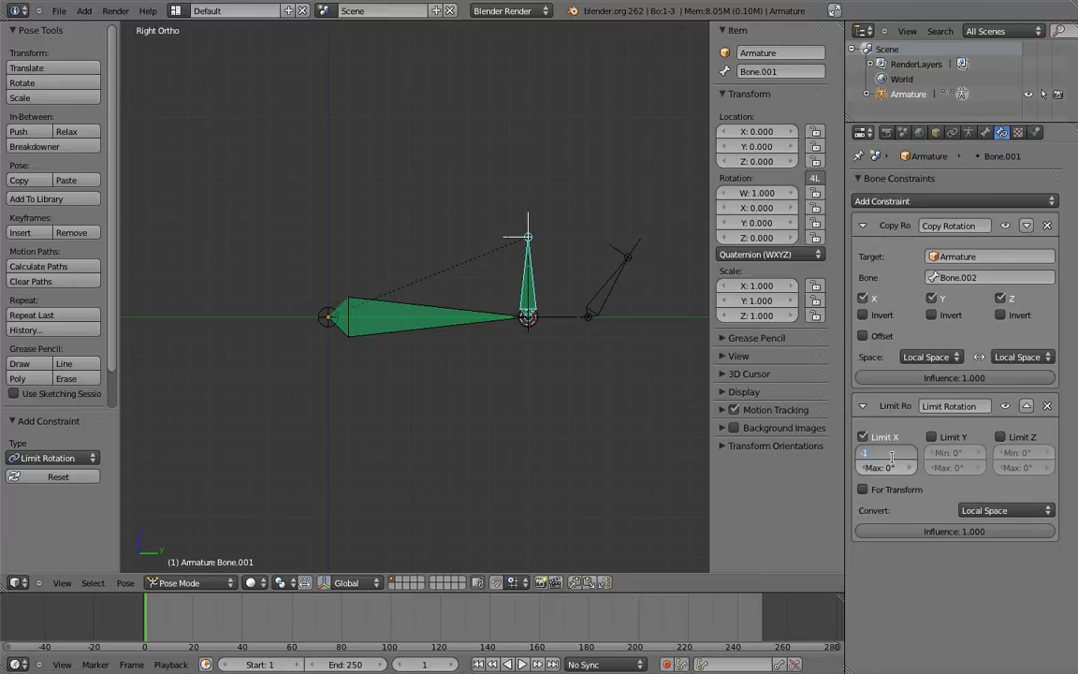
pyautogui.press('Return')
# - Try rotating the tilted Bone.002 in both directions to test the limits on the horizontal bone and Bone.001, and cancel the rotation
pyautogui.rightClick(619, 269)
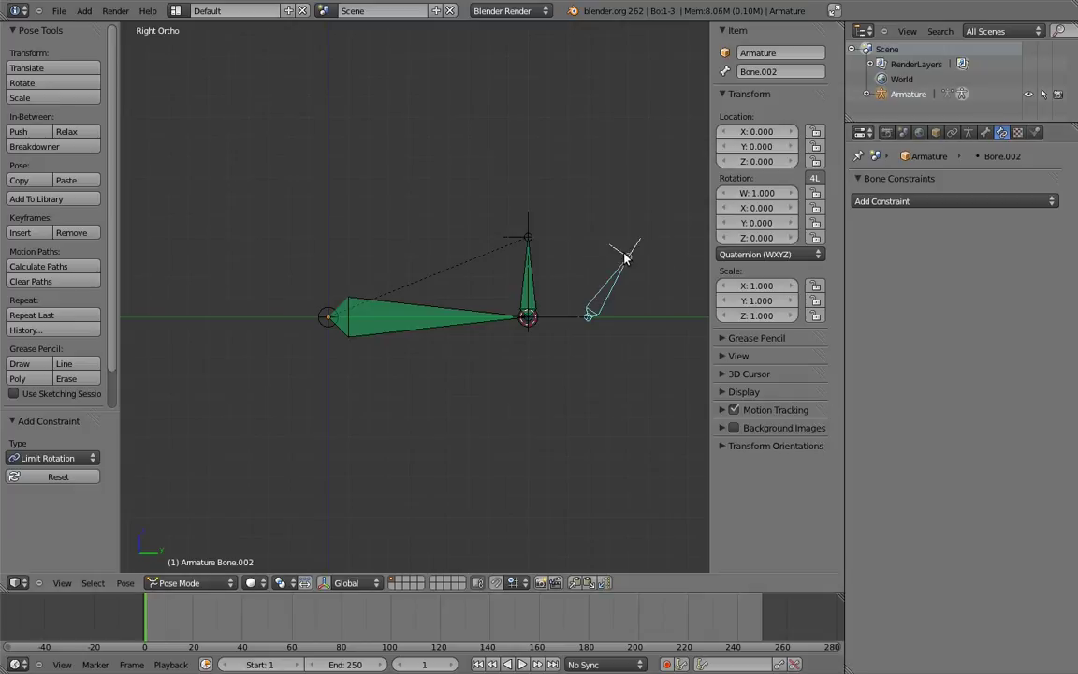
pyautogui.press('r')
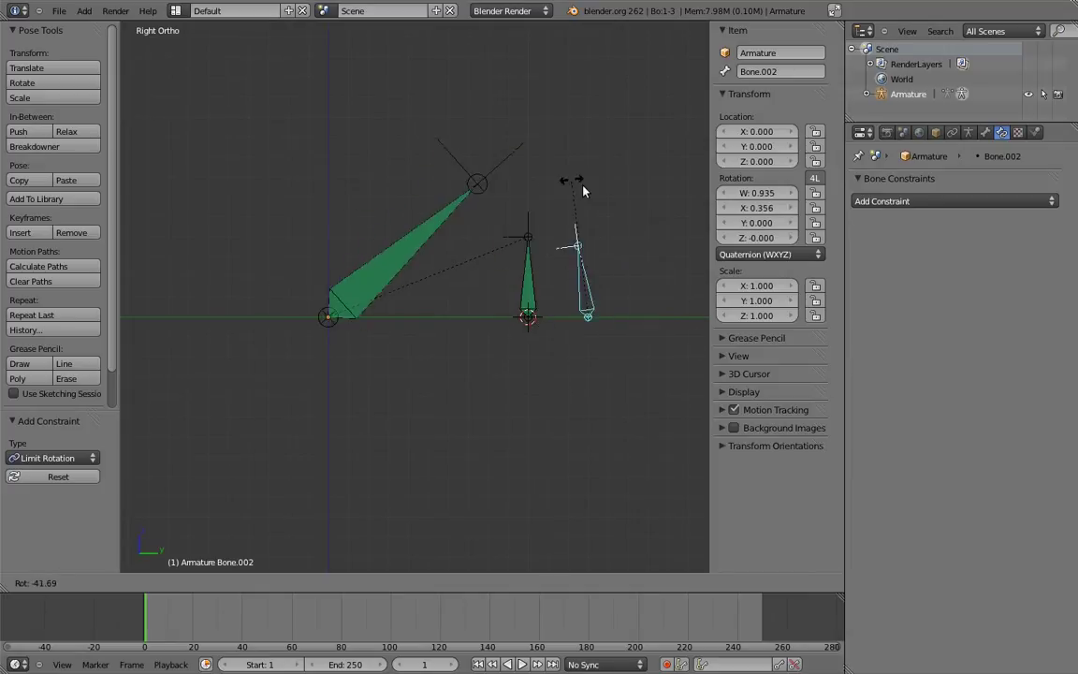
pyautogui.press('Escape')
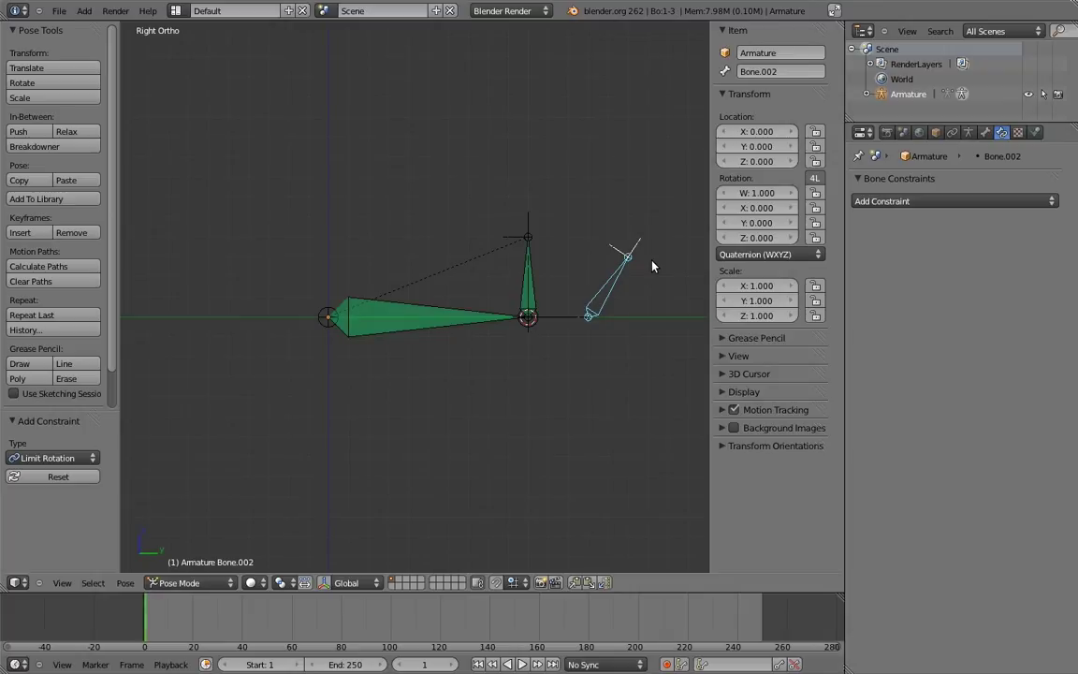
# - Temporarily hide the vertical Bone.001, try rotating Bone.002 to see the roll without it, then cancel the rotation and reveal the hidden bone
pyautogui.rightClick(526, 285)
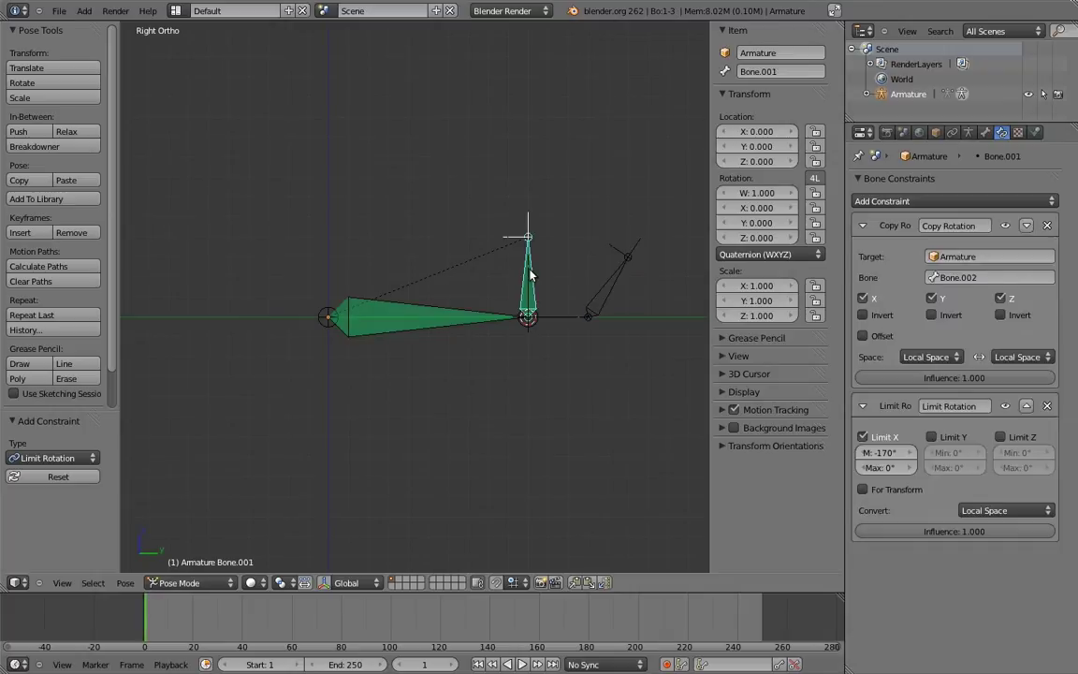
pyautogui.press('h')
pyautogui.rightClick(632, 256)
pyautogui.press('r')
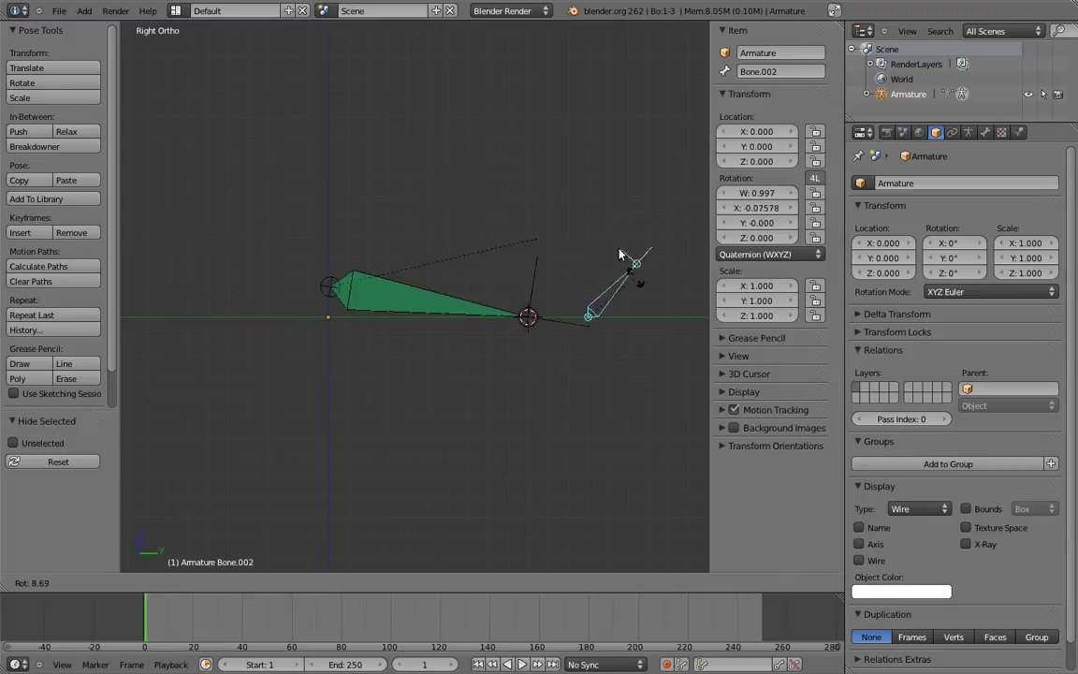
pyautogui.rightClick(616, 233)
pyautogui.hotkey('alt', 'h')
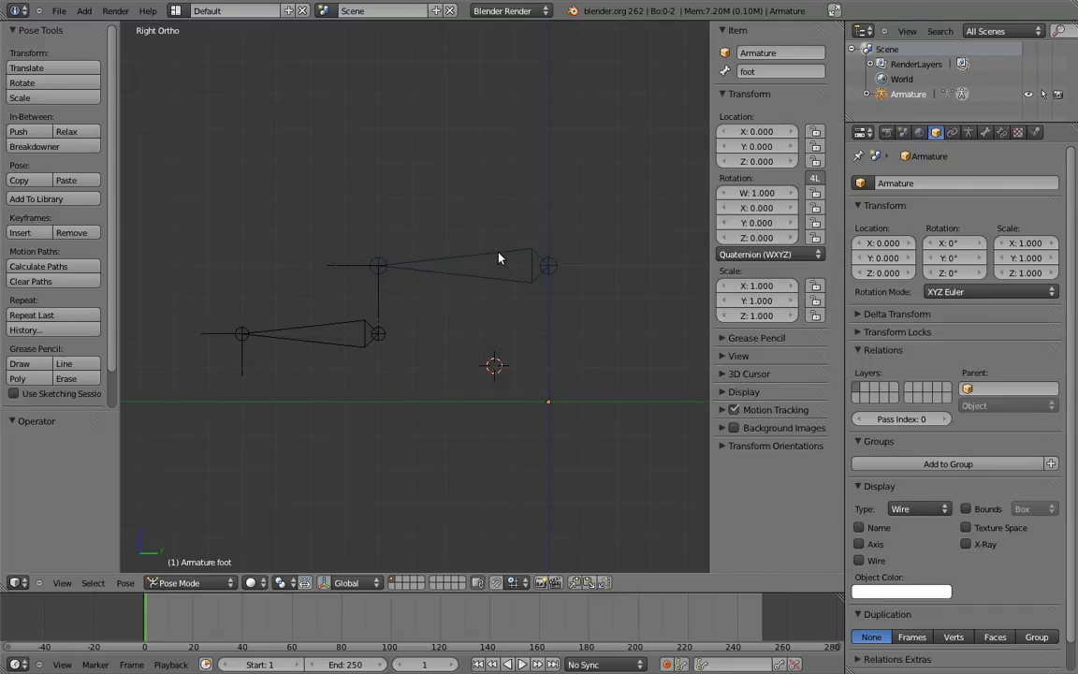
# - Rename the upper foot bone as MCH-foot
pyautogui.rightClick(499, 255)
pyautogui.click(766, 72)
pyautogui.hotkey('ctrl', 'a')
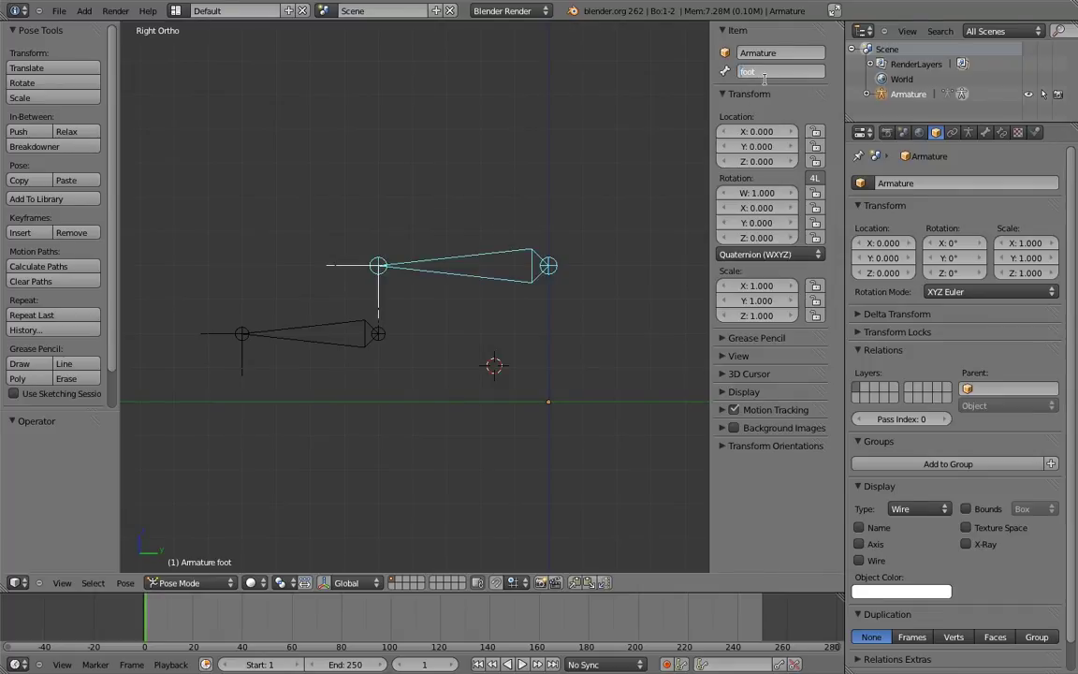
pyautogui.press('Home')
pyautogui.write('MCH-')
pyautogui.press('Return')
# - Place the 3D cursor on the ground line behind the foot and extrude a bone from the toe bone's base to it
pyautogui.click(618, 403)
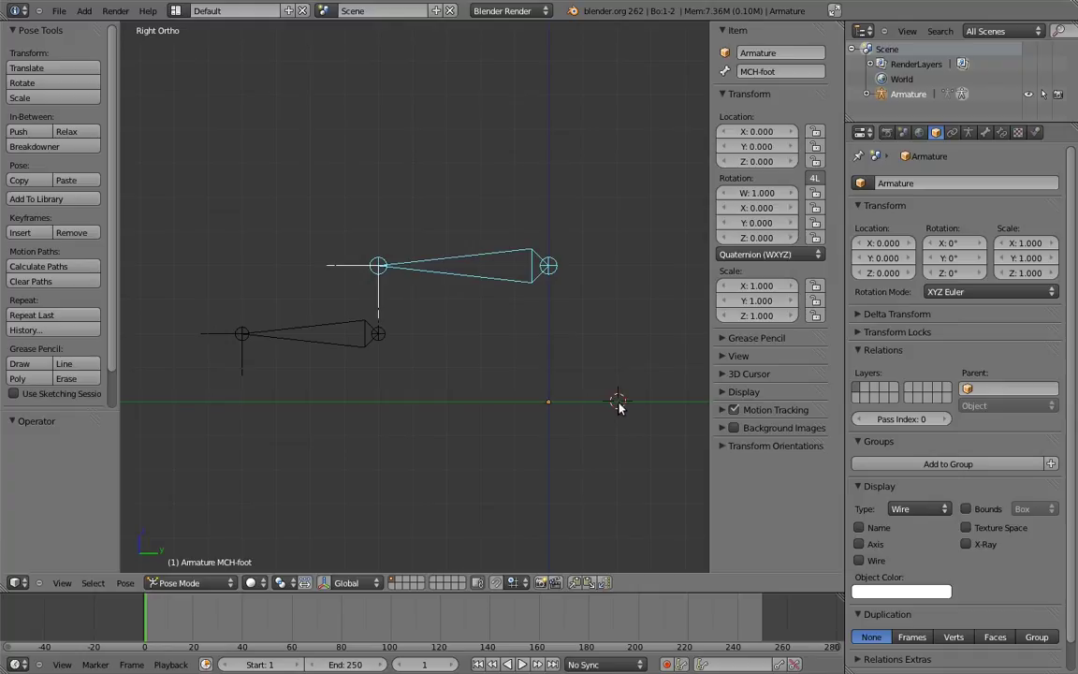
pyautogui.rightClick(376, 336)
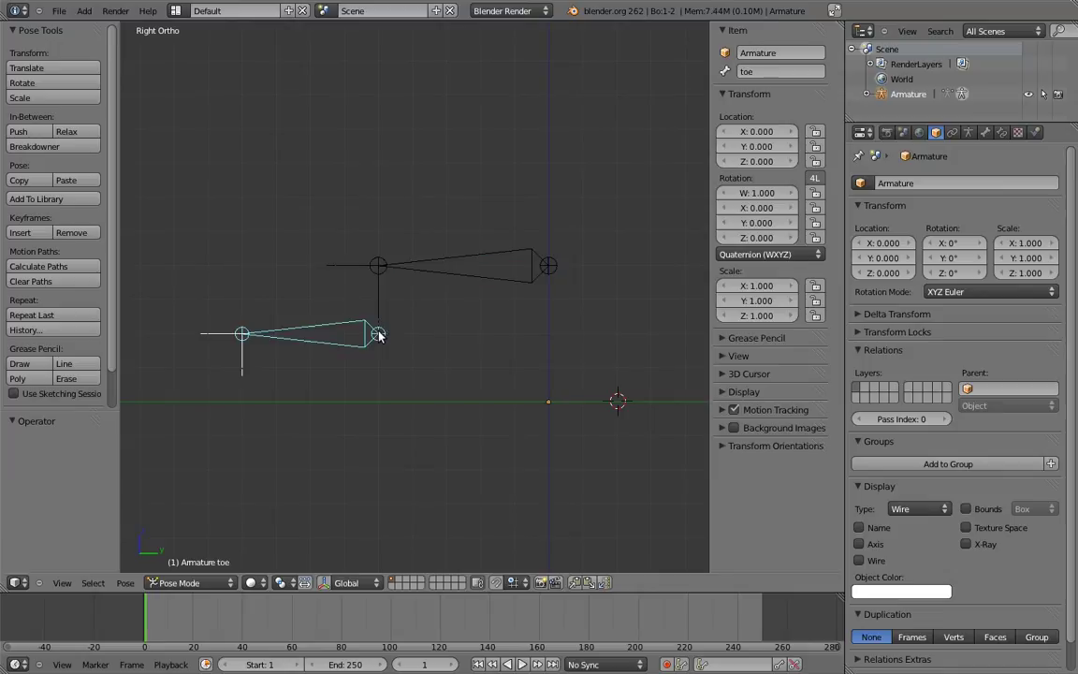
pyautogui.press('Tab')
pyautogui.press('e')
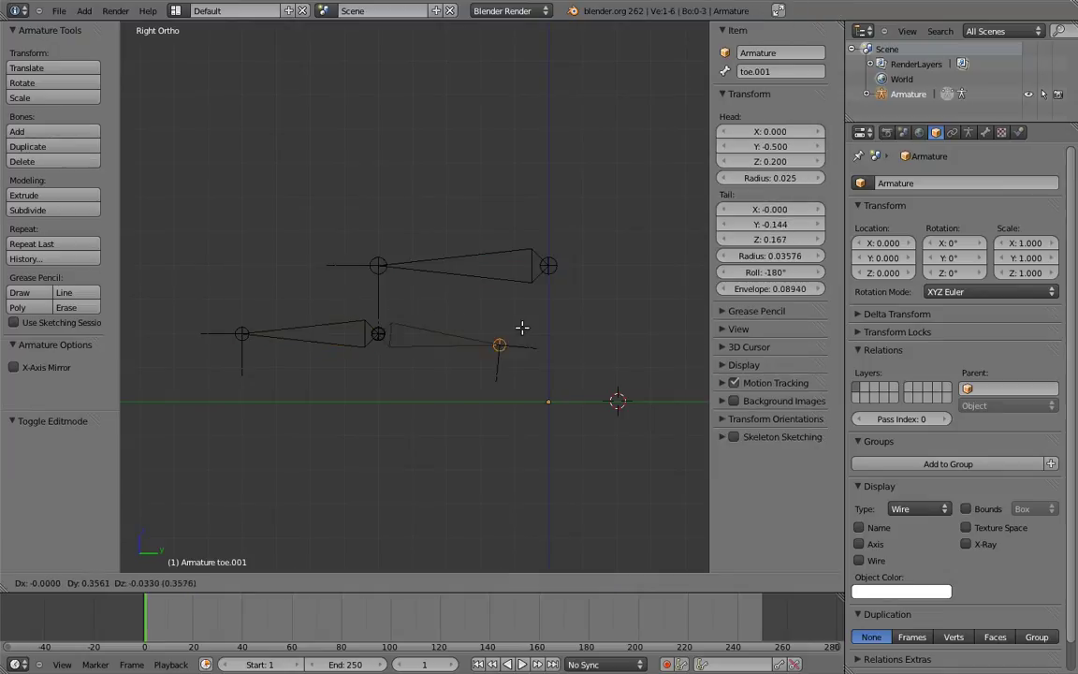
pyautogui.click(622, 383)
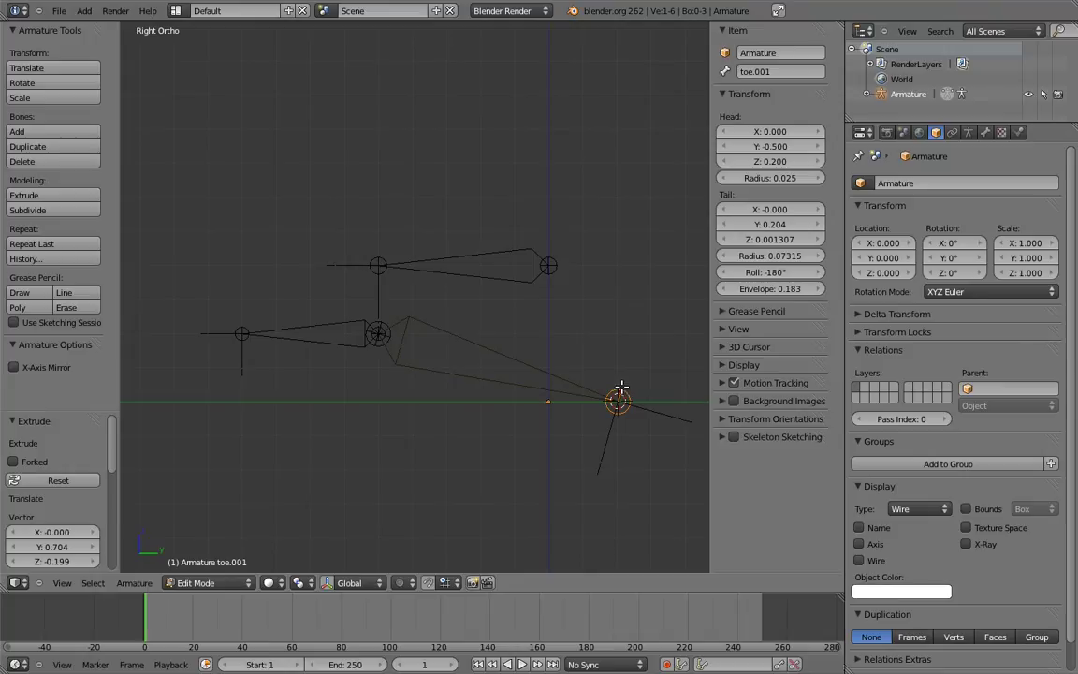
# - Extrude a vertical bone 0.2 units up along Z from the heel end of the new slanted bone
pyautogui.press('e')
pyautogui.press('z')
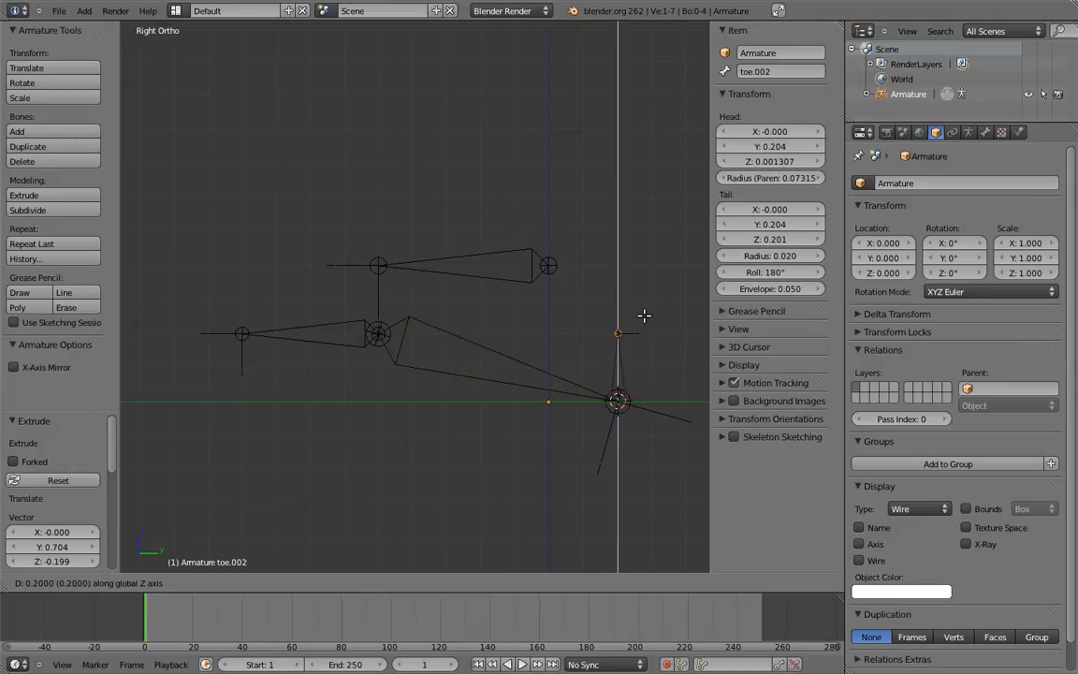
pyautogui.click(645, 320)
# - Parent the slanted bone toe.001 to the vertical bone toe.002 with Keep Offset and try rotating toe.002 in Pose Mode
pyautogui.rightClick(560, 384)
pyautogui.keyDown('shift'); pyautogui.rightClick(623, 365); pyautogui.keyUp('shift')
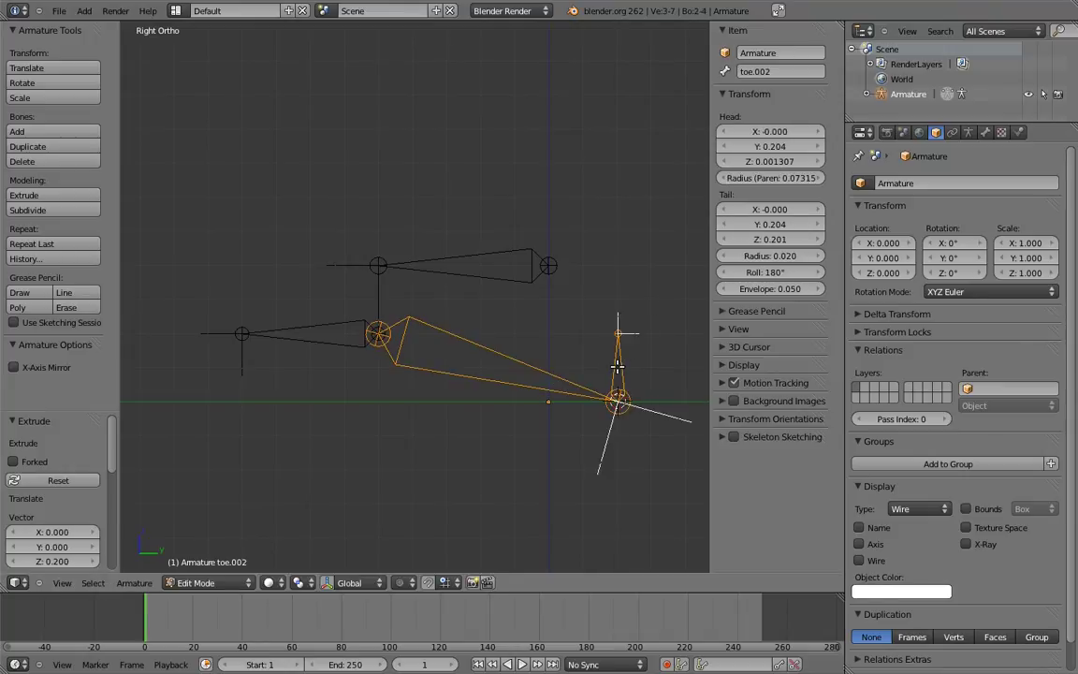
pyautogui.hotkey('ctrl', 'p')
pyautogui.click(618, 367)
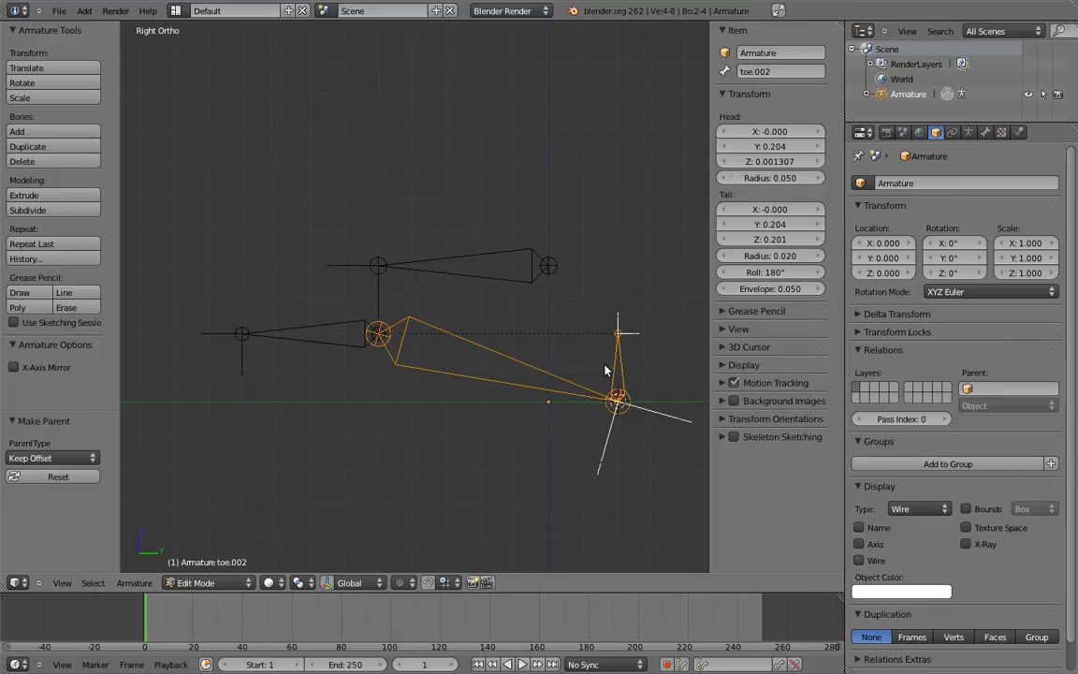
pyautogui.hotkey('ctrl', 'Tab')
pyautogui.press('r')
pyautogui.rightClick(641, 363)
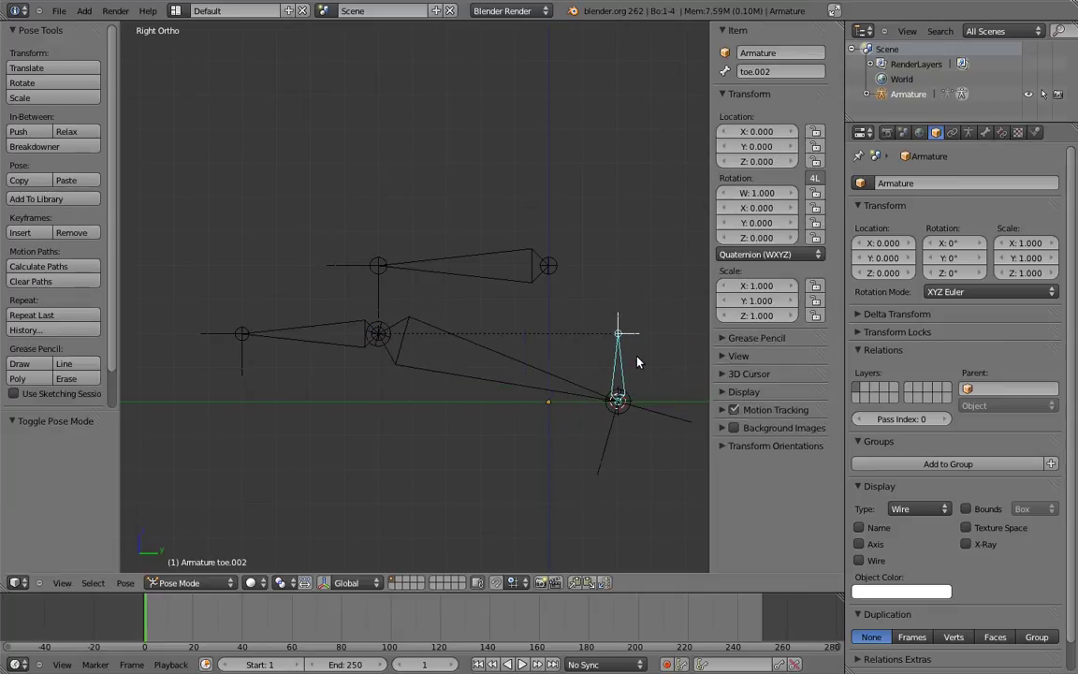
# - Duplicate the vertical bone 0.2 units along Y and tilt the copy by moving its tip about 0.2 units along Y
pyautogui.press('Tab')
pyautogui.keyDown('shift'); pyautogui.moveTo(623, 368); pyautogui.dragTo(543, 373, button='middle'); pyautogui.keyUp('shift')
pyautogui.hotkey('shift', 'd')
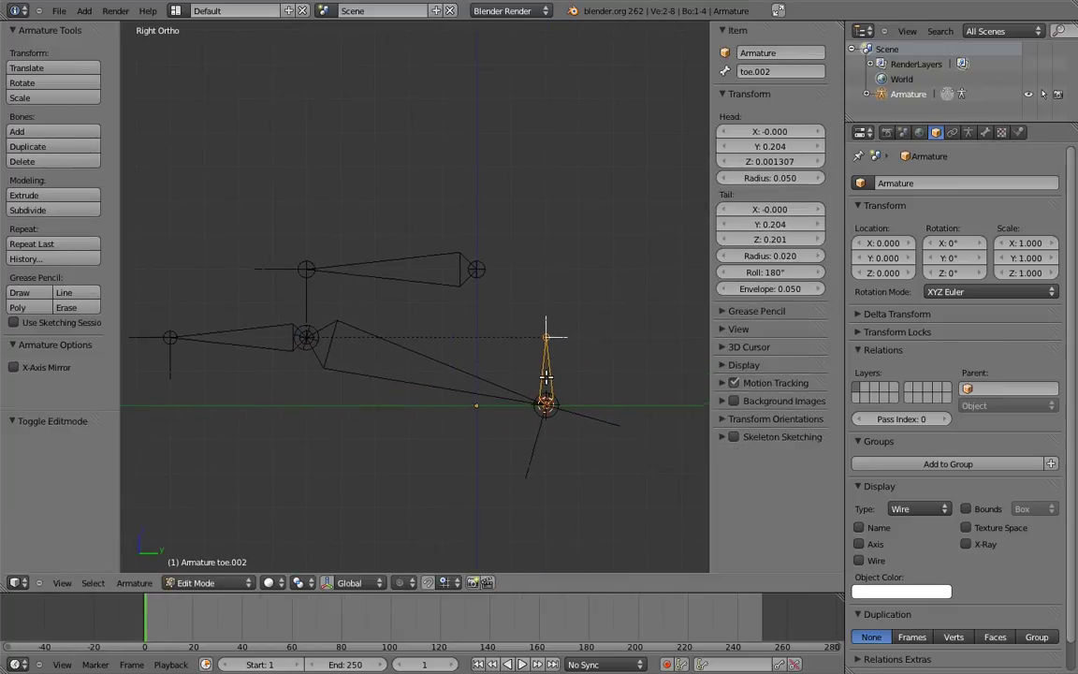
pyautogui.press('y')
pyautogui.click(614, 336)
pyautogui.rightClick(617, 337)
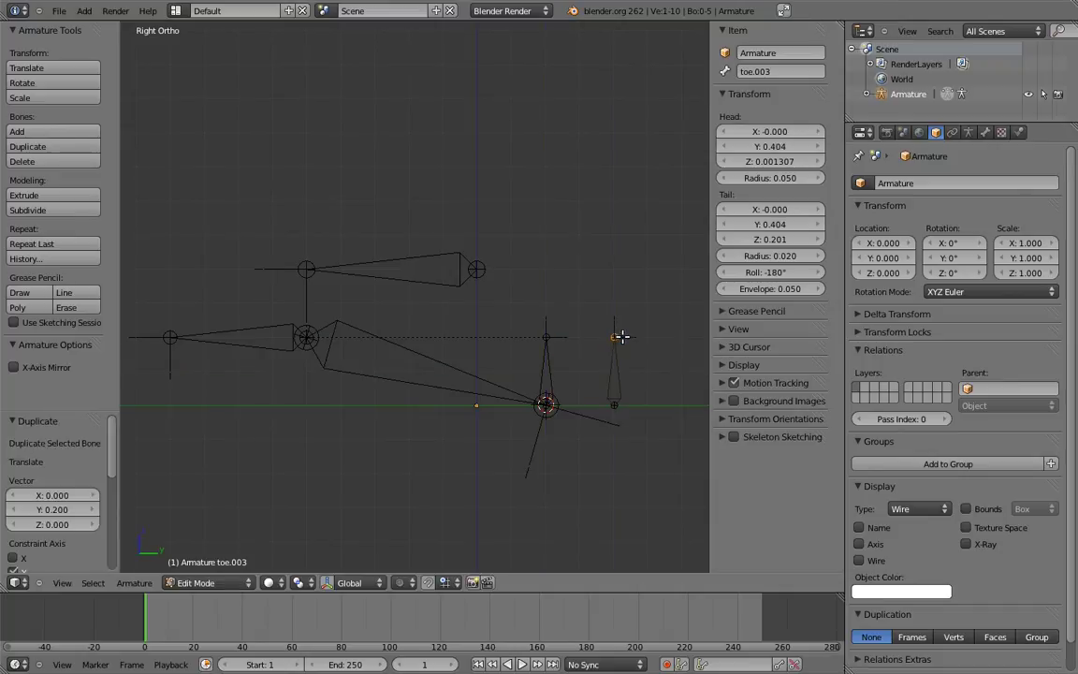
pyautogui.press('g')
pyautogui.press('y')
pyautogui.click(683, 338)
# - Add a Copy Rotation constraint to the slanted bone toe.001, targeting the tilted control bone toe.003
pyautogui.hotkey('ctrl', 'Tab')
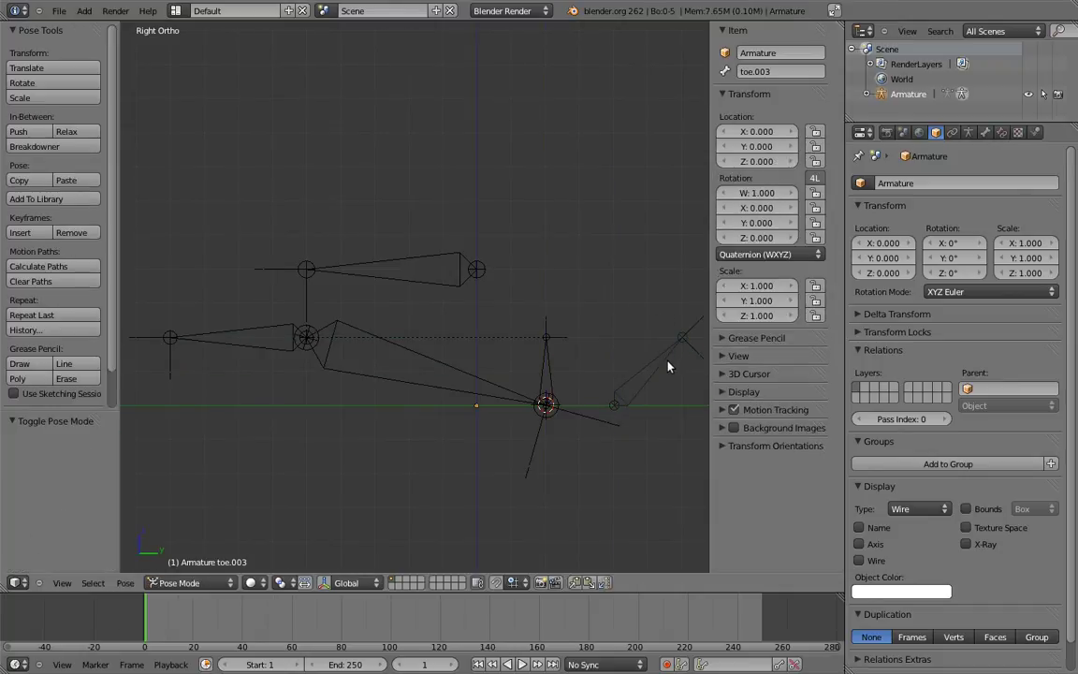
pyautogui.rightClick(656, 369)
pyautogui.keyDown('shift'); pyautogui.rightClick(447, 374); pyautogui.keyUp('shift')
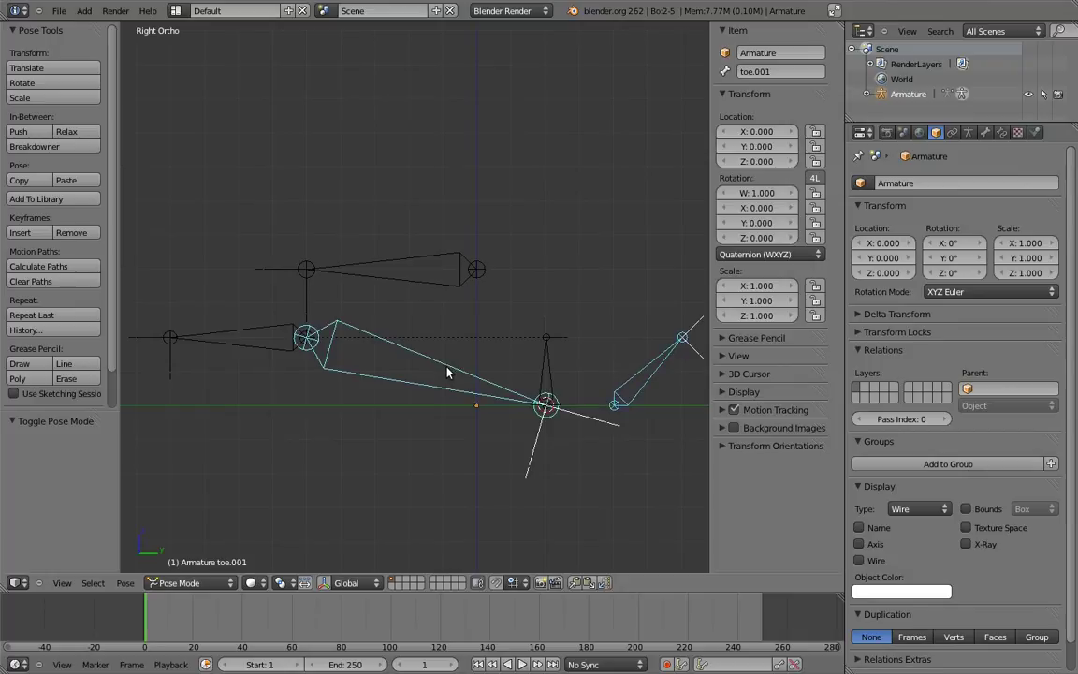
pyautogui.hotkey('ctrl', 'shift', 'c')
pyautogui.click(435, 373)
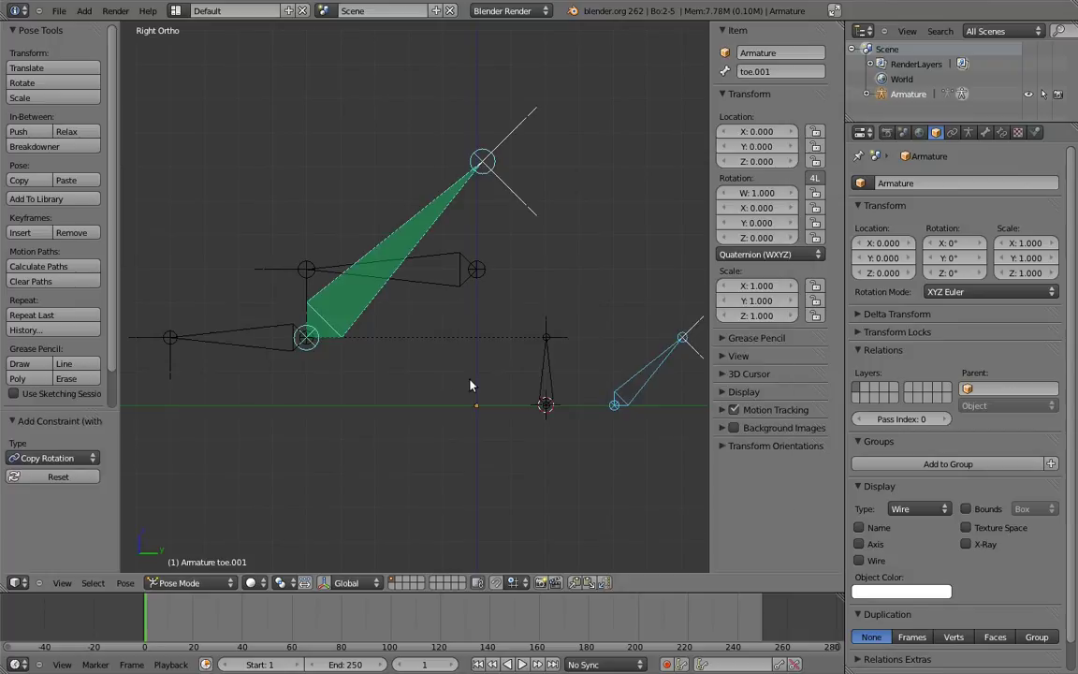
# - Add a Copy Rotation constraint to the vertical bone toe.002, targeting the tilted control bone toe.003
pyautogui.rightClick(656, 368)
pyautogui.keyDown('shift'); pyautogui.rightClick(549, 367); pyautogui.keyUp('shift')
pyautogui.hotkey('ctrl', 'shift', 'c')
pyautogui.click(547, 369)
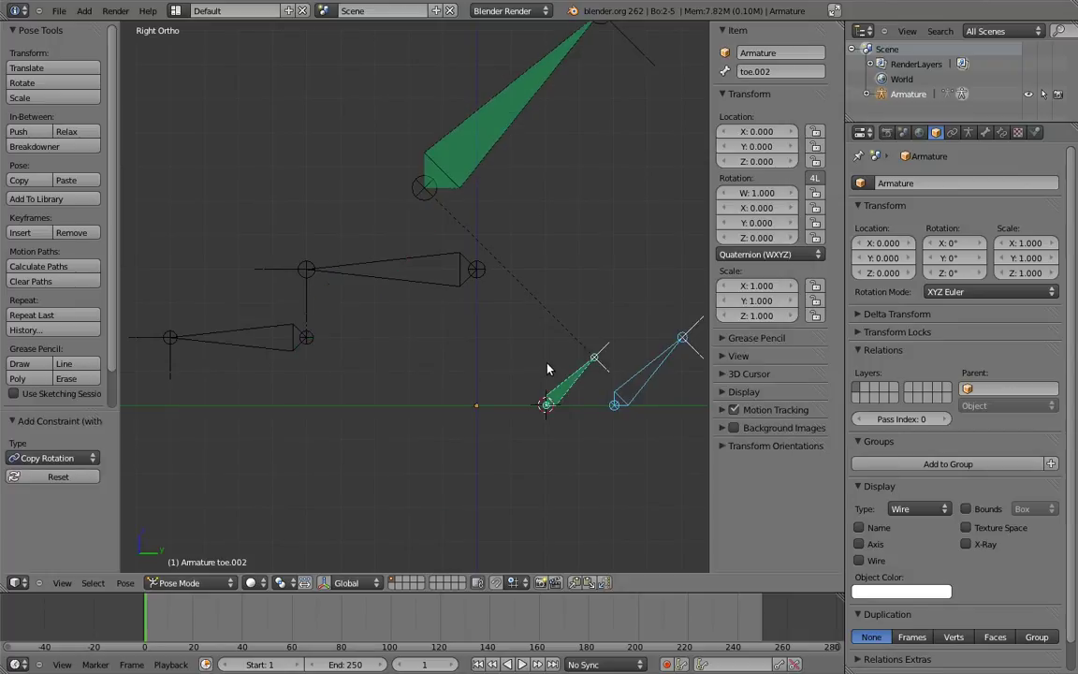
# - Set both the target space and owner space of toe.001's Copy Rotation constraint to Local Space
pyautogui.rightClick(501, 121)
pyautogui.click(1003, 133)
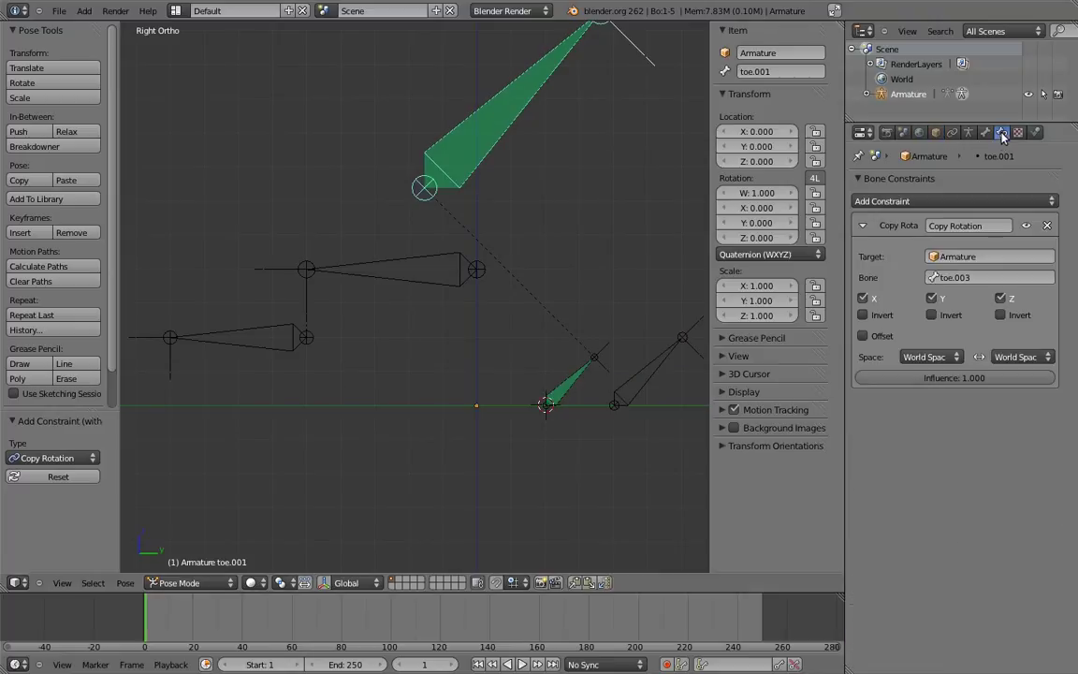
pyautogui.click(936, 356)
pyautogui.click(922, 293)
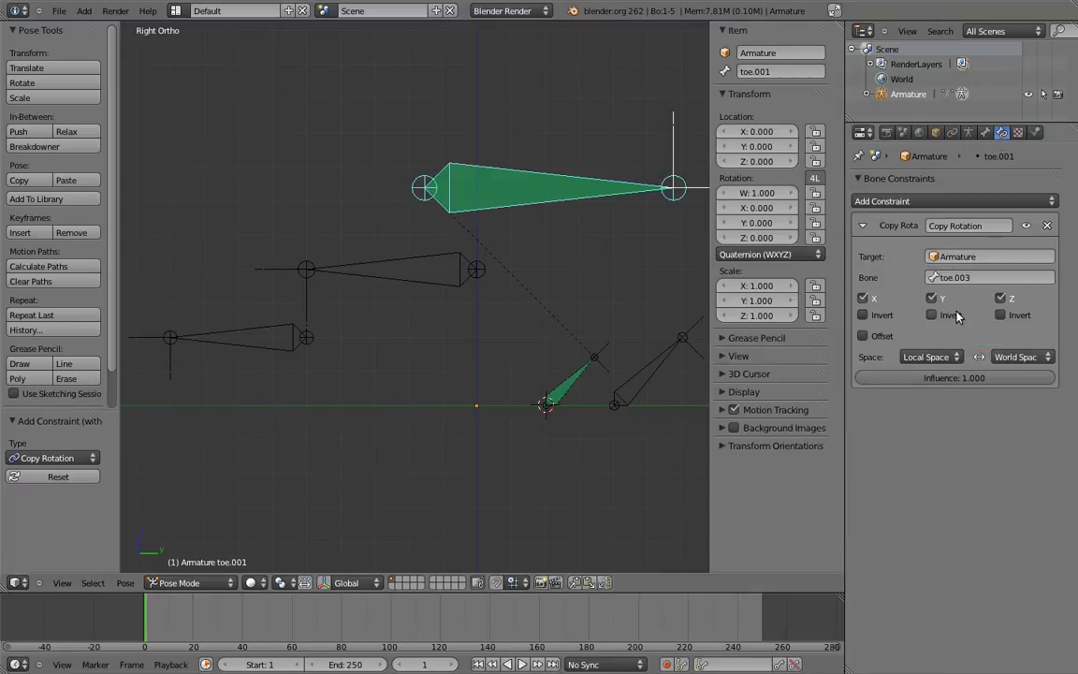
pyautogui.click(1020, 357)
pyautogui.click(1000, 296)
# - Add a Limit Rotation constraint to toe.001 and set its owner space to Local Space
pyautogui.click(847, 201)
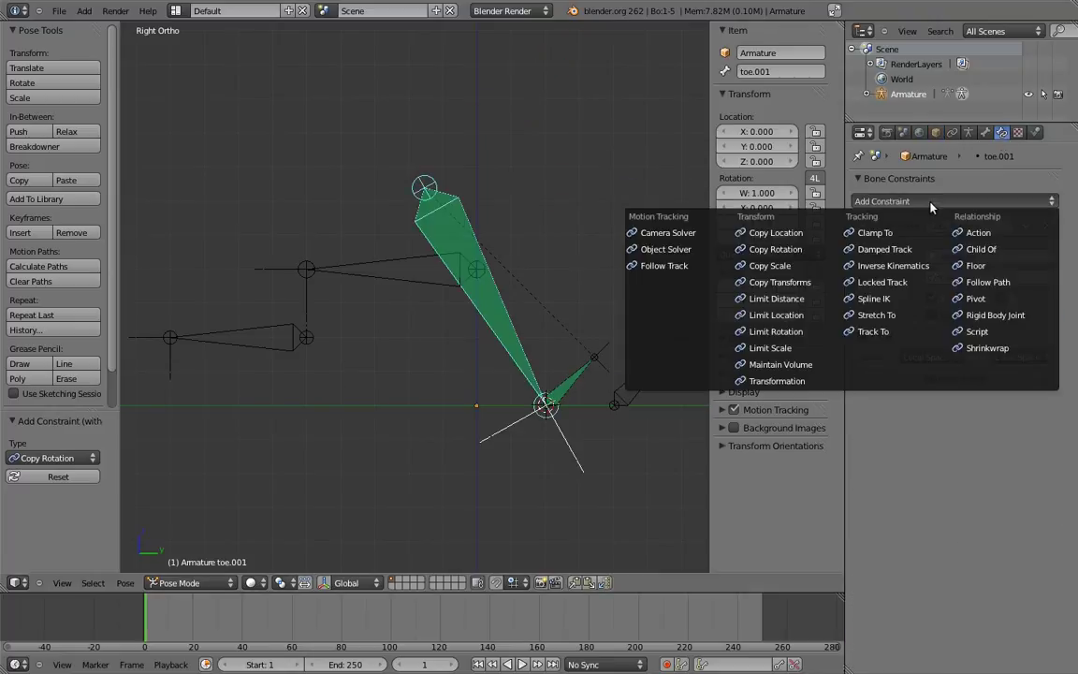
pyautogui.click(784, 333)
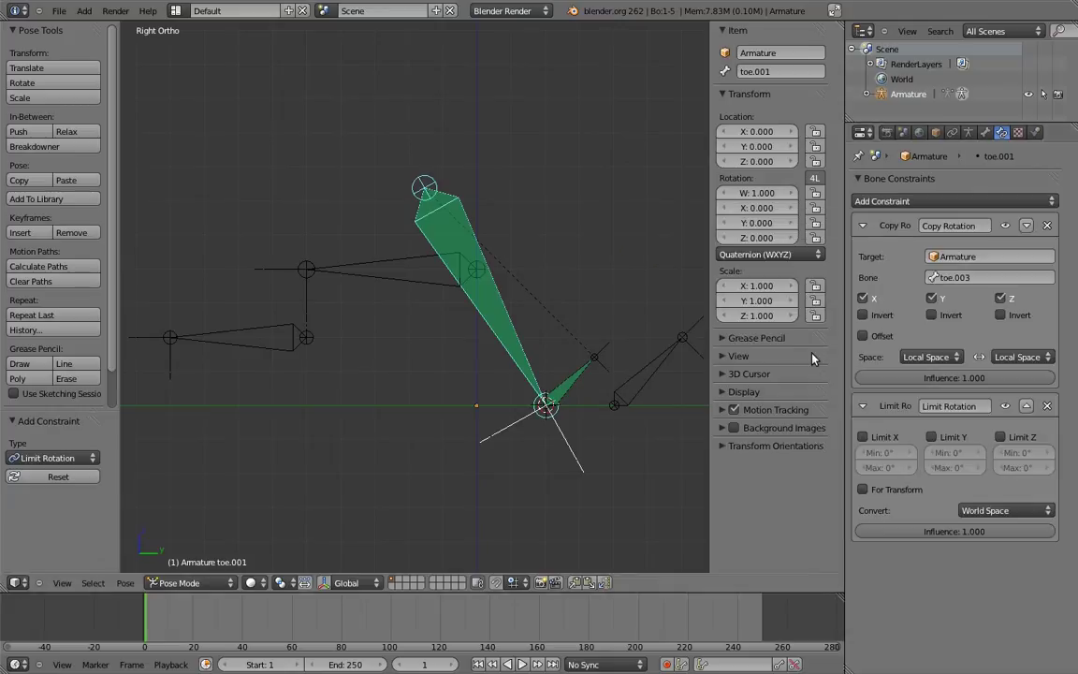
pyautogui.click(982, 510)
pyautogui.click(981, 448)
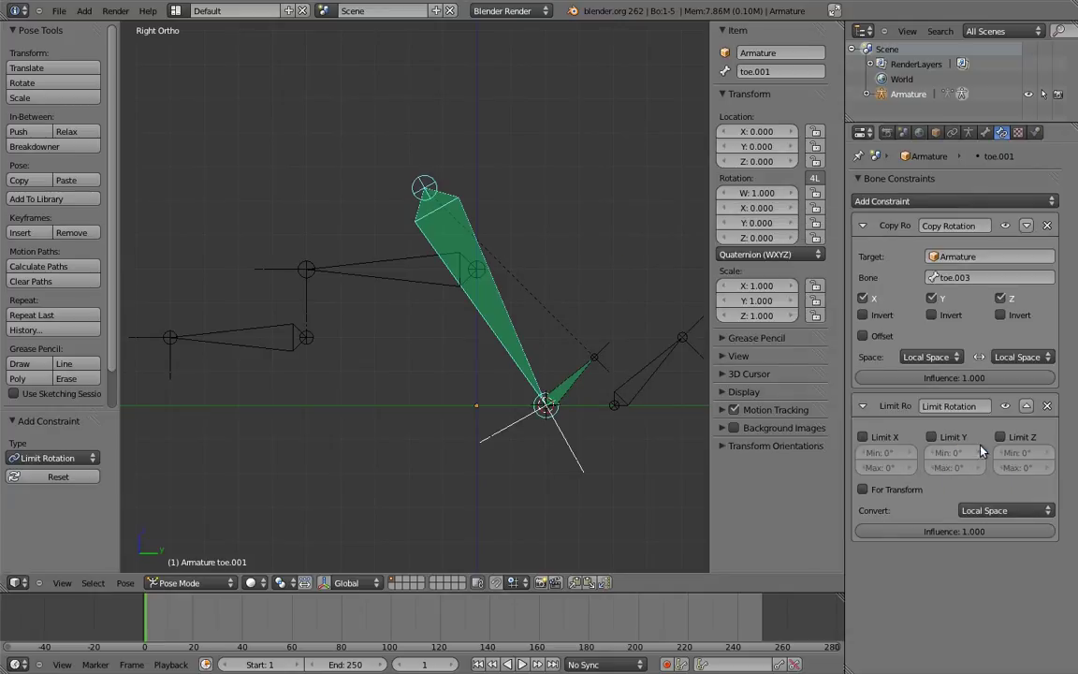
# - Set both the target space and owner space of toe.002's Copy Rotation constraint to Local Space
pyautogui.rightClick(583, 377)
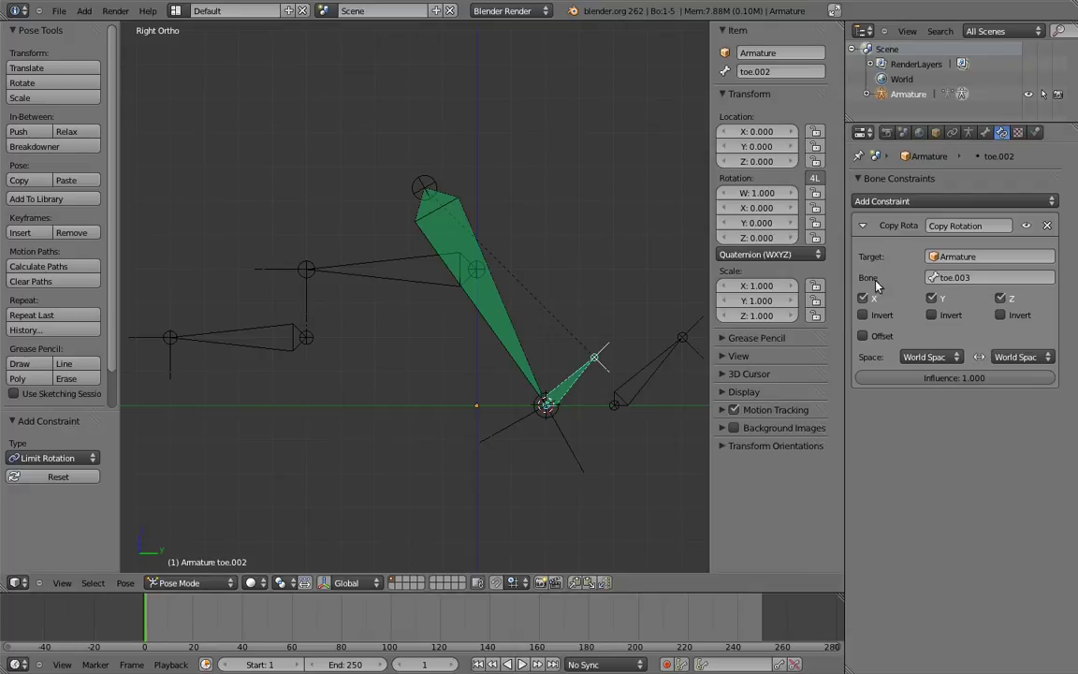
pyautogui.click(925, 357)
pyautogui.click(927, 293)
pyautogui.click(1019, 356)
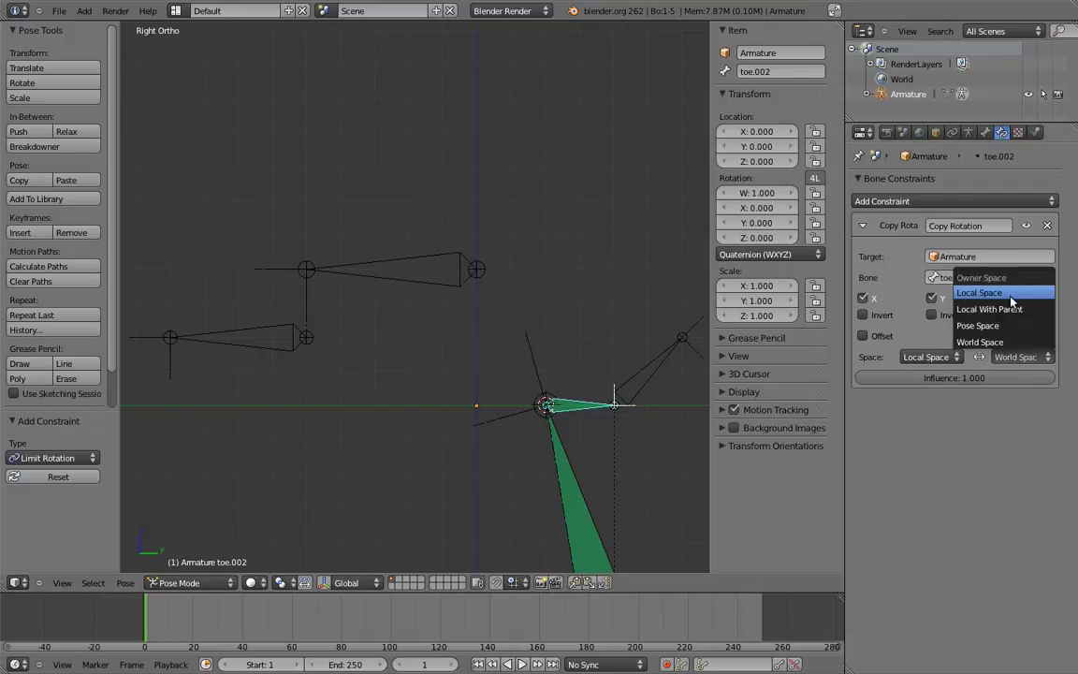
pyautogui.click(1004, 293)
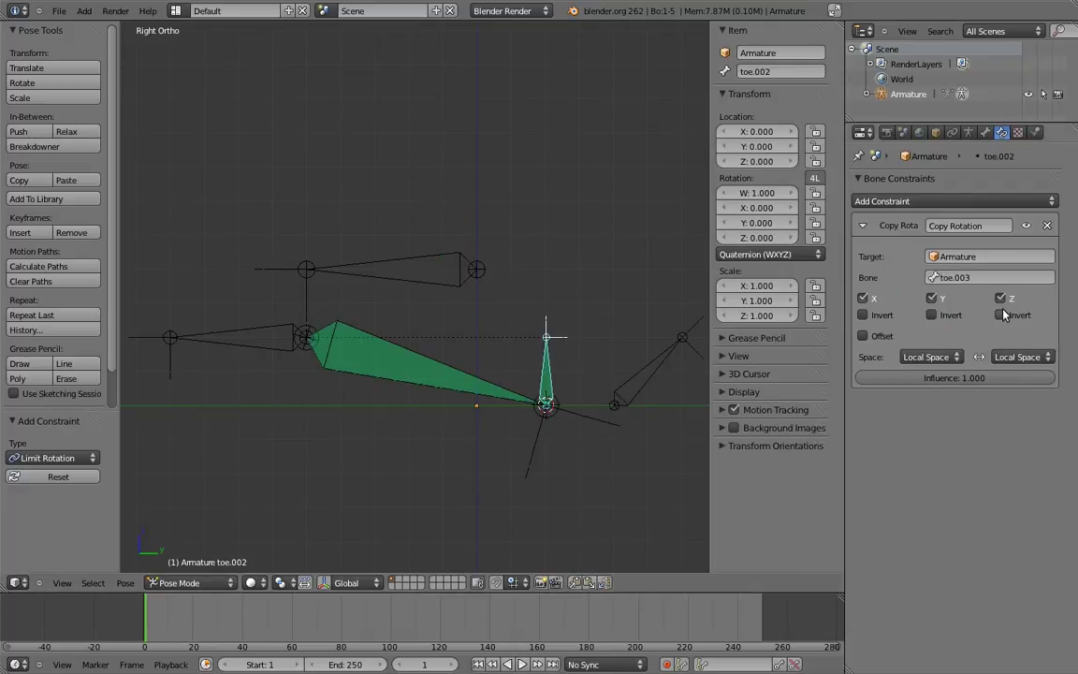
# - Add a Limit Rotation constraint to toe.002 and set its owner space to Local Space
pyautogui.click(920, 201)
pyautogui.click(776, 331)
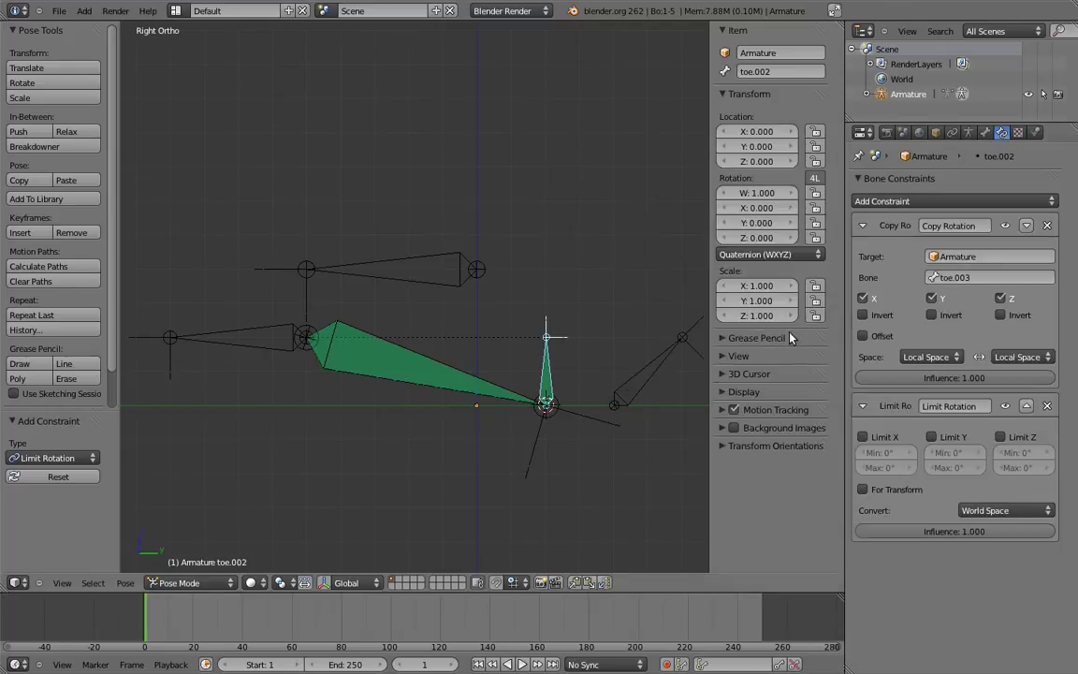
pyautogui.click(985, 510)
pyautogui.click(981, 447)
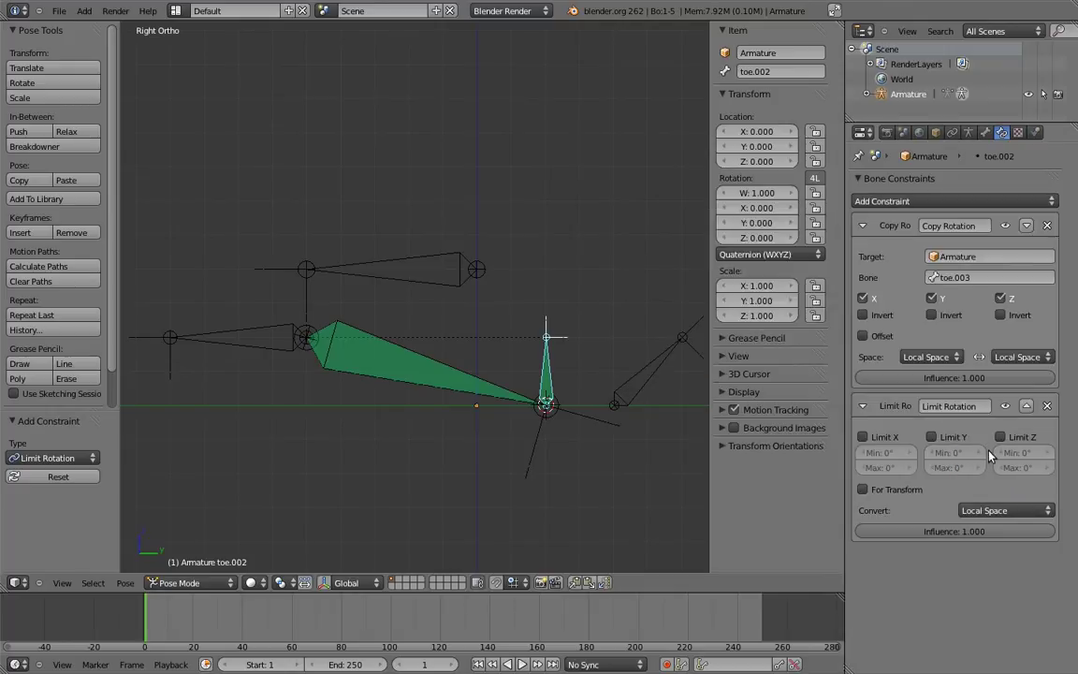
# - Rotate toe.003 by about -42° in Pose Mode to see how toe.001 and toe.002 respond
pyautogui.rightClick(665, 355)
pyautogui.press('r')
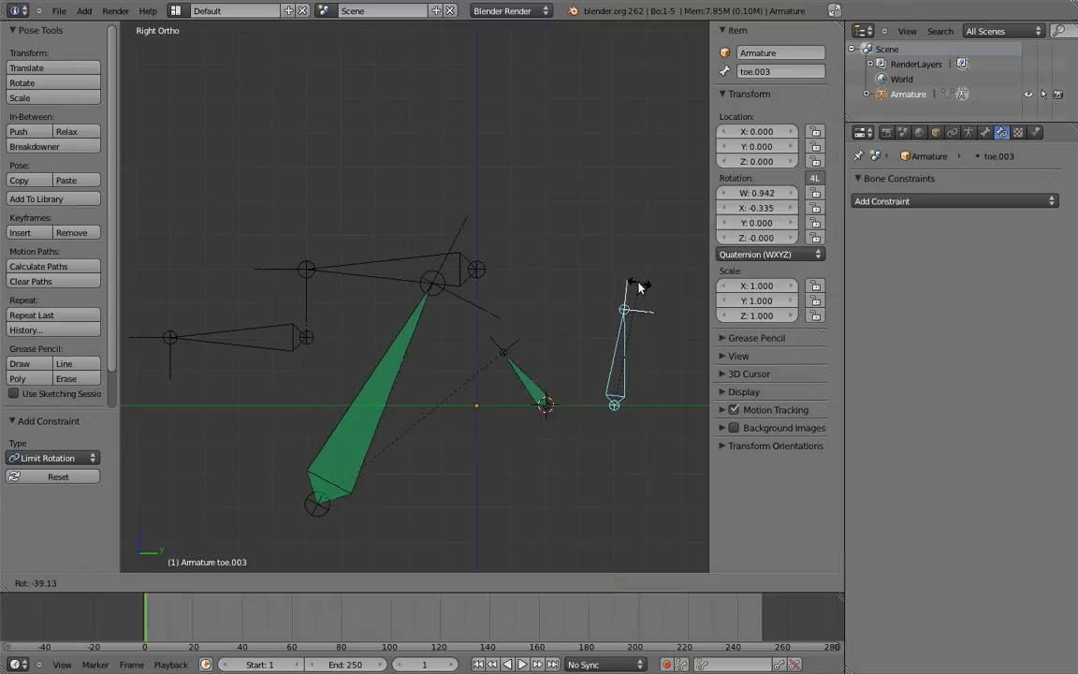
pyautogui.click(444, 316)
# - Enable Limit X in toe.001's Limit Rotation constraint and set its minimum to -170°
pyautogui.rightClick(392, 352)
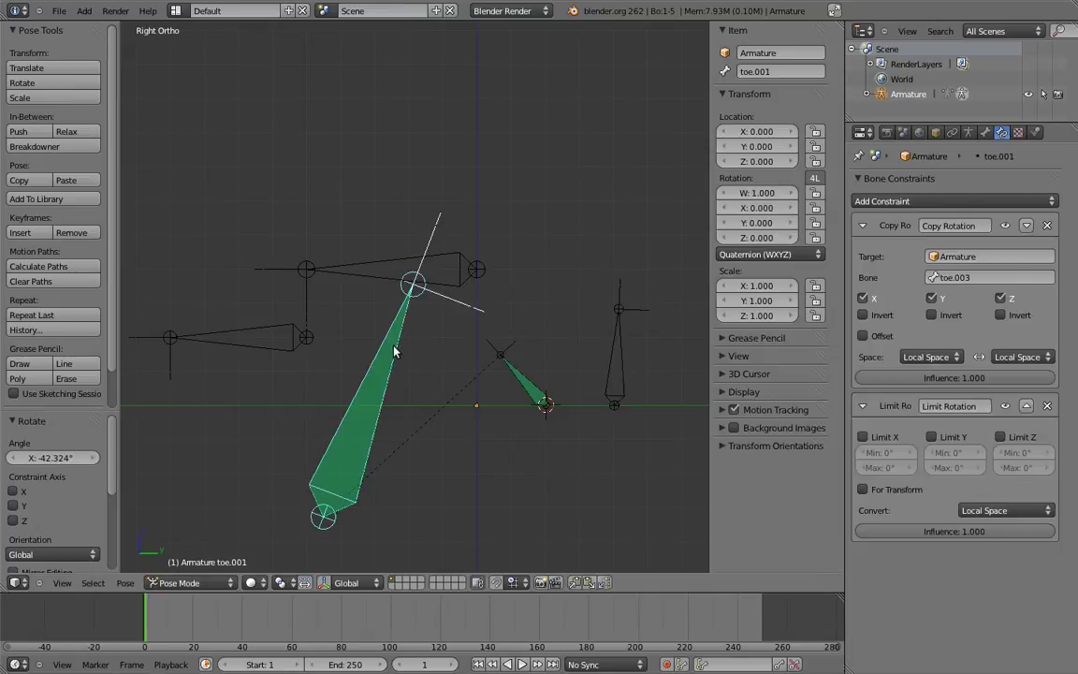
pyautogui.click(862, 437)
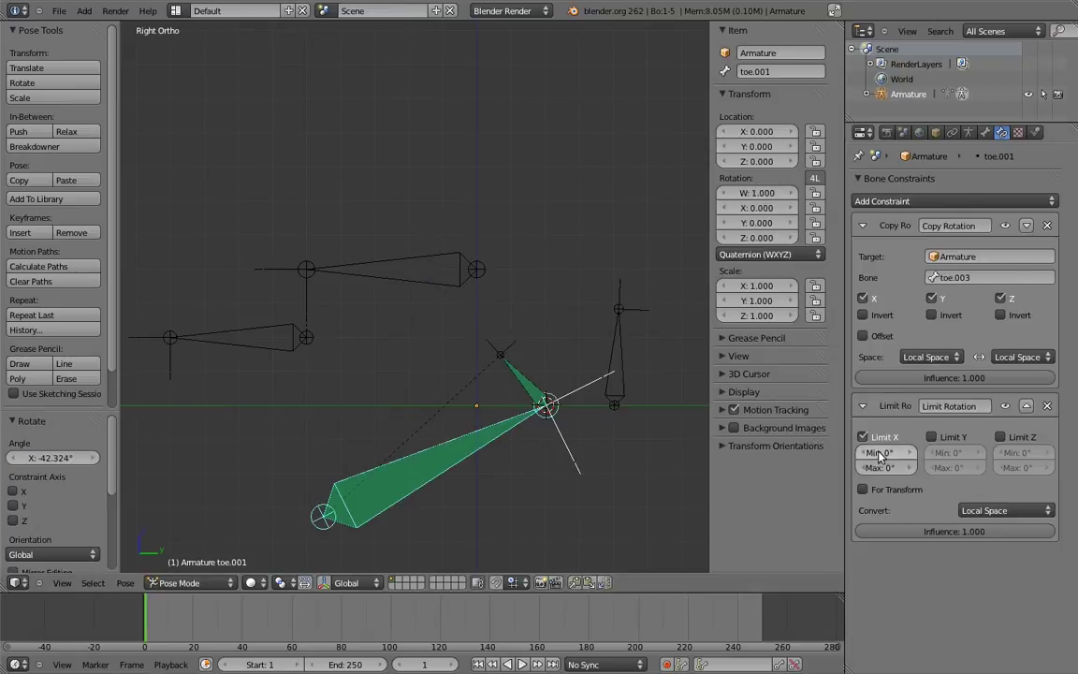
pyautogui.moveTo(876, 453)
pyautogui.mouseDown()
pyautogui.moveTo(865, 461)
pyautogui.moveTo(894, 458)
pyautogui.mouseUp()
pyautogui.click(891, 456)
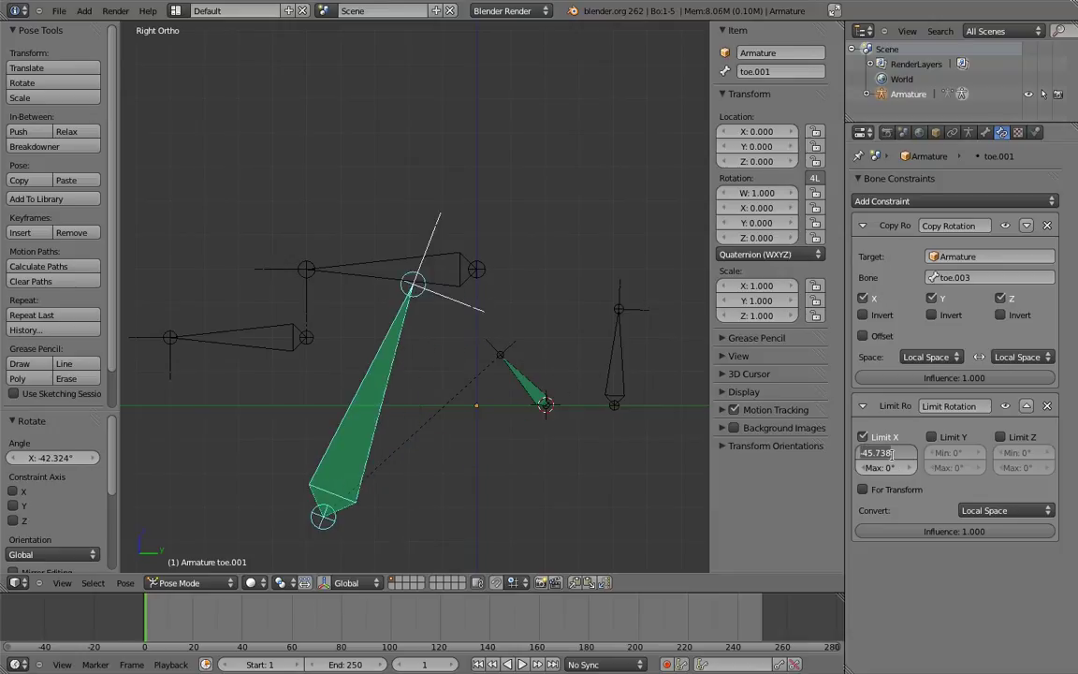
pyautogui.press('BackSpace')
pyautogui.write('-170')
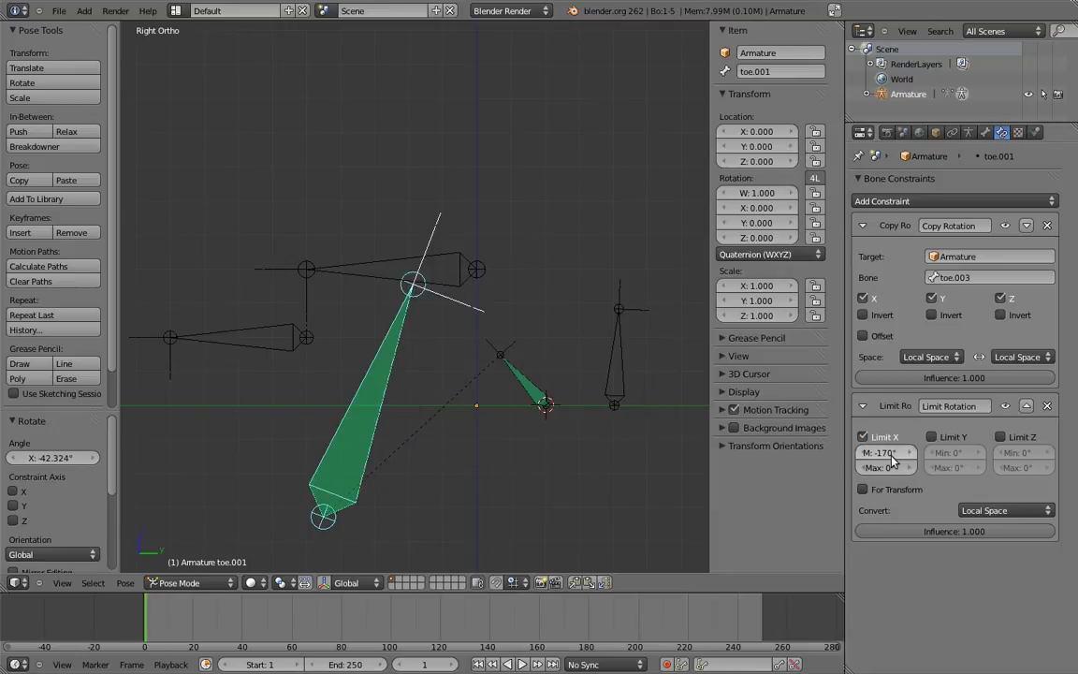
pyautogui.press('Return')
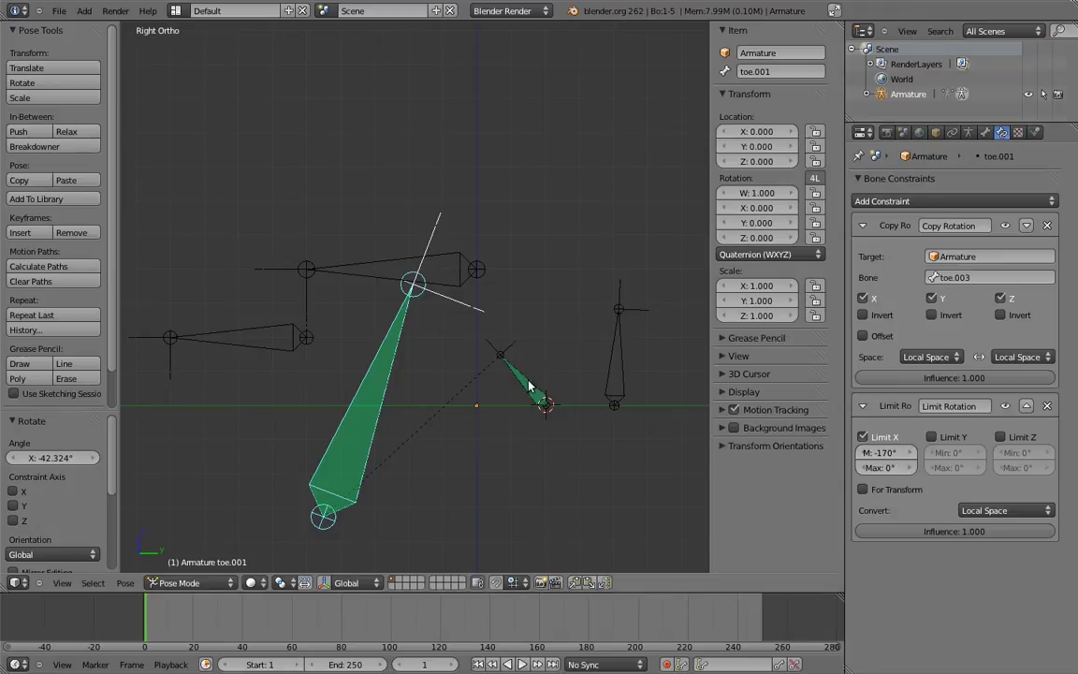
# - Enable Limit X in toe.002's Limit Rotation constraint and set its maximum to 170°
pyautogui.rightClick(477, 349)
pyautogui.click(863, 437)
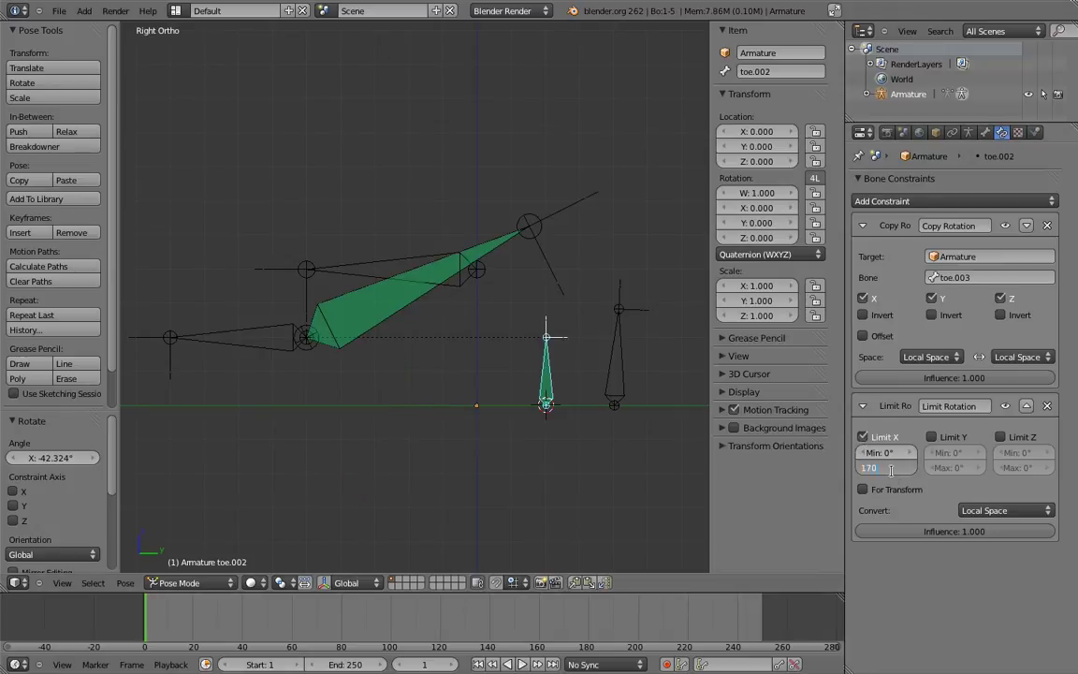
pyautogui.press('Return')
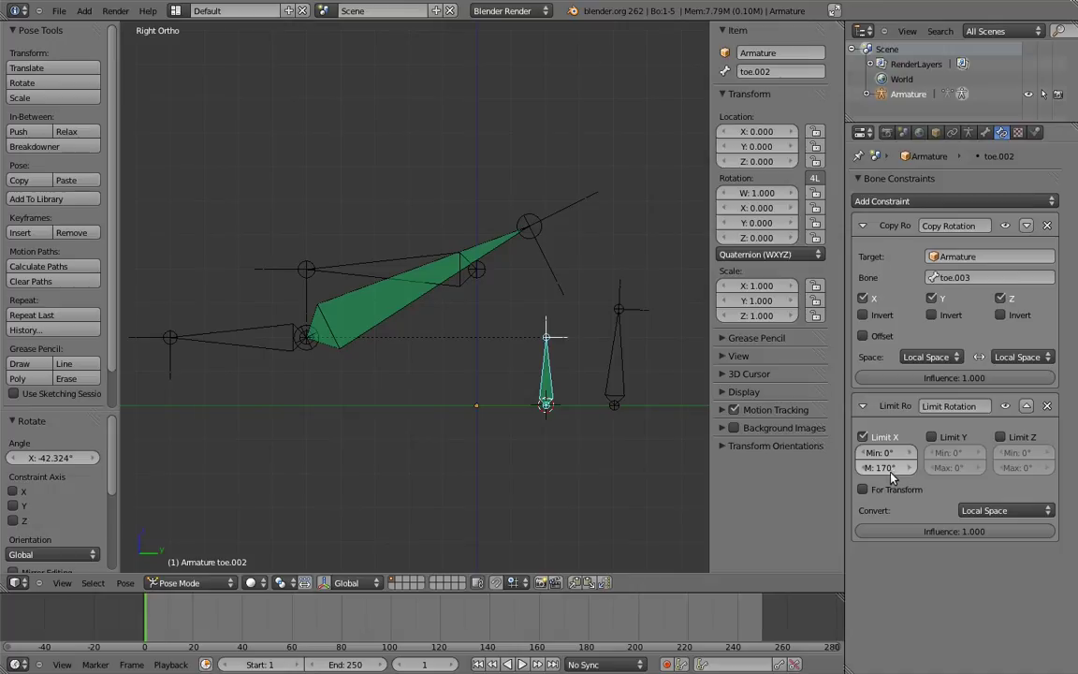
# - Clear toe.003's pose rotation and test-rotate the bone to check the limited heel and toe pivots
pyautogui.rightClick(617, 322)
pyautogui.hotkey('alt', 'r')
pyautogui.press('r')
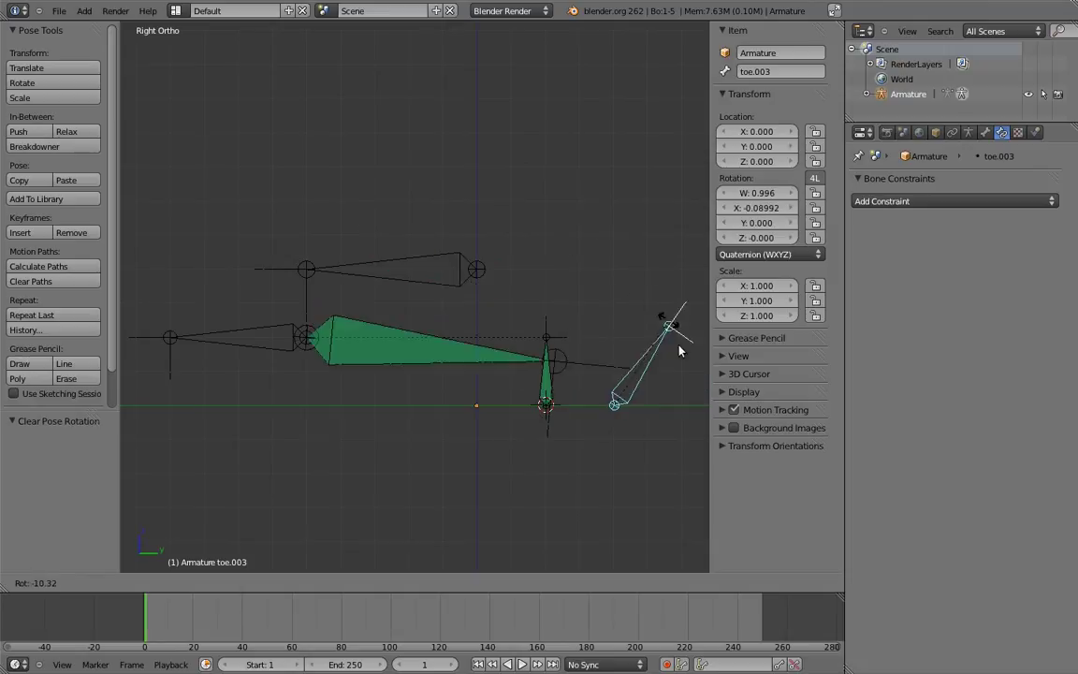
pyautogui.rightClick(660, 318)
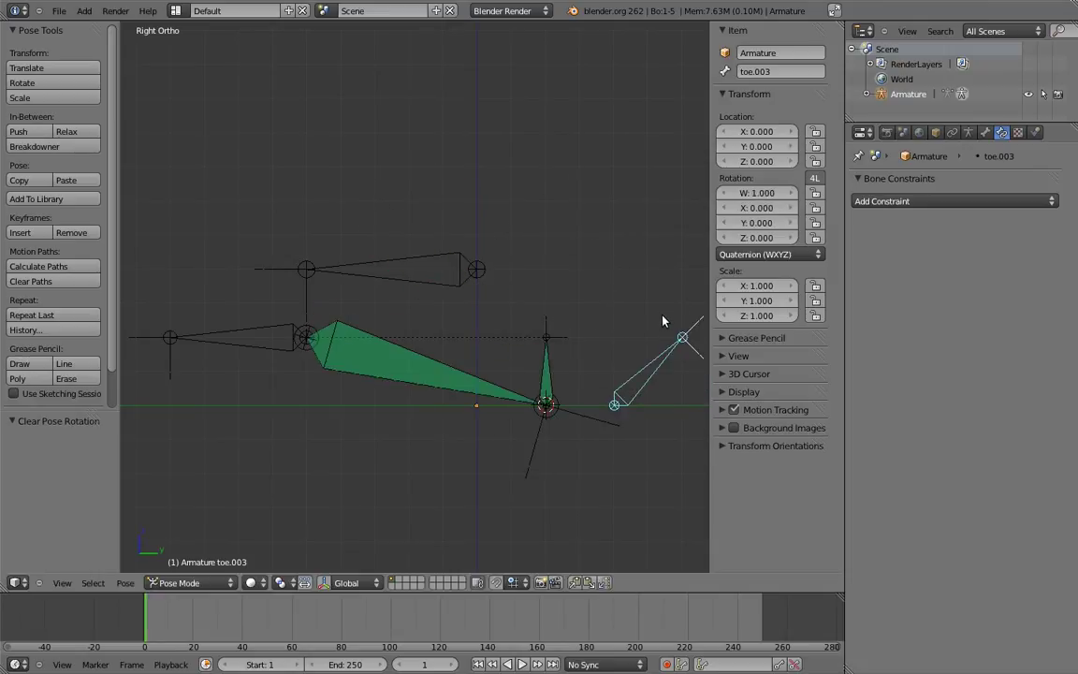
# - Parent the MCH-foot bone to toe.001 with Keep Offset in Edit Mode and return to Pose Mode
pyautogui.press('Tab')
pyautogui.rightClick(407, 264)
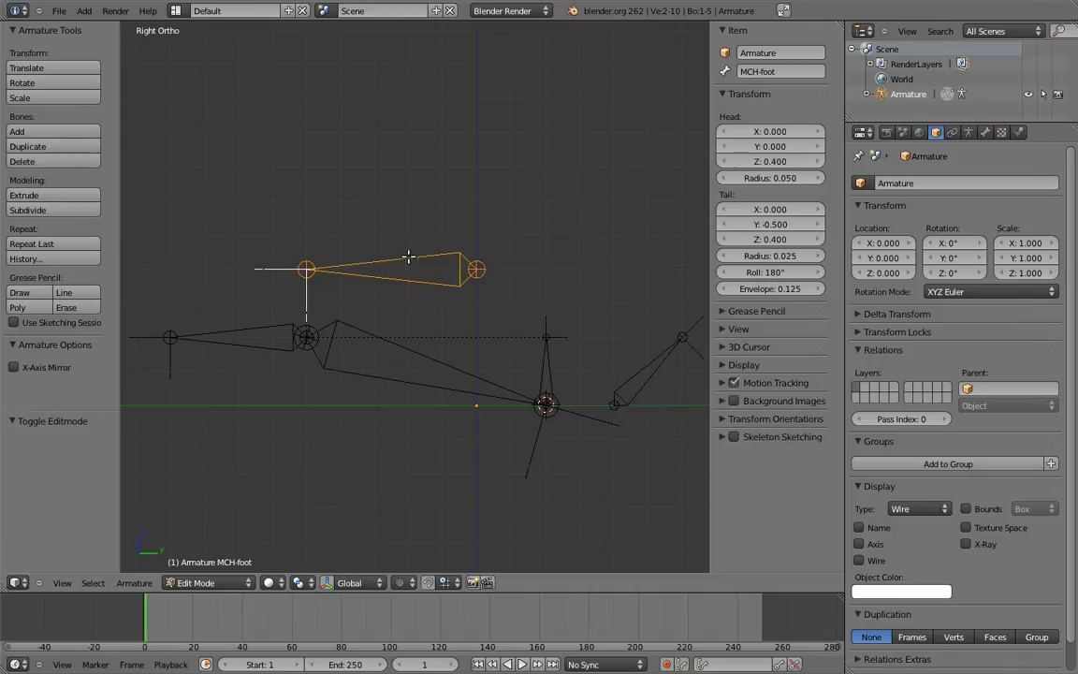
pyautogui.keyDown('shift'); pyautogui.rightClick(405, 348); pyautogui.keyUp('shift')
pyautogui.hotkey('ctrl', 'p')
pyautogui.click(398, 351)
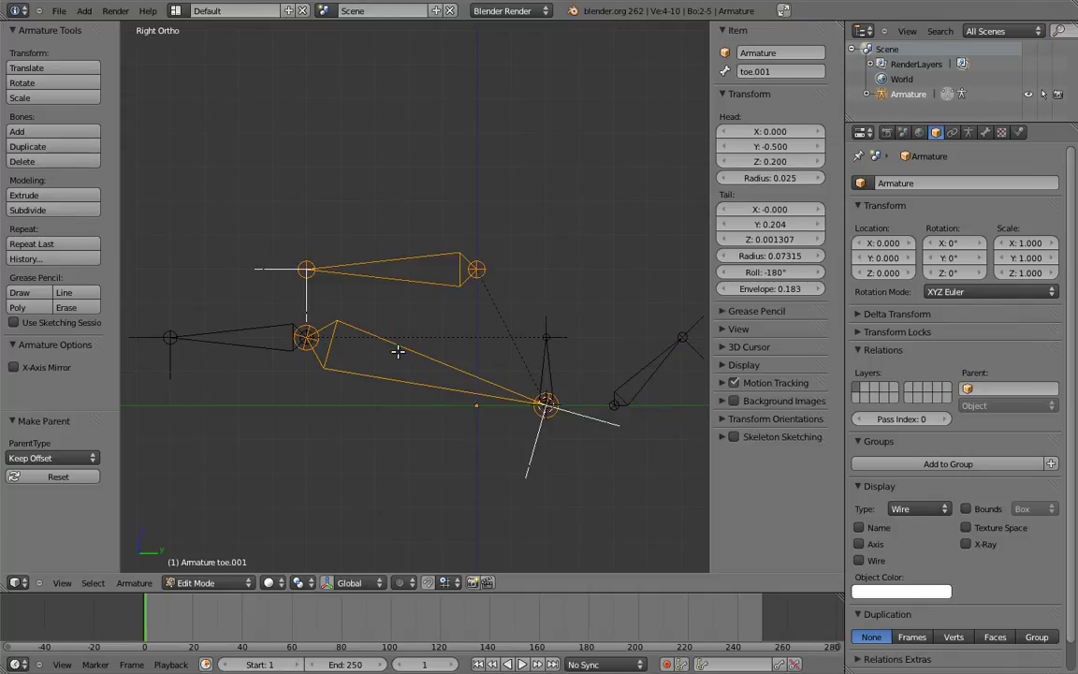
pyautogui.press('Tab')
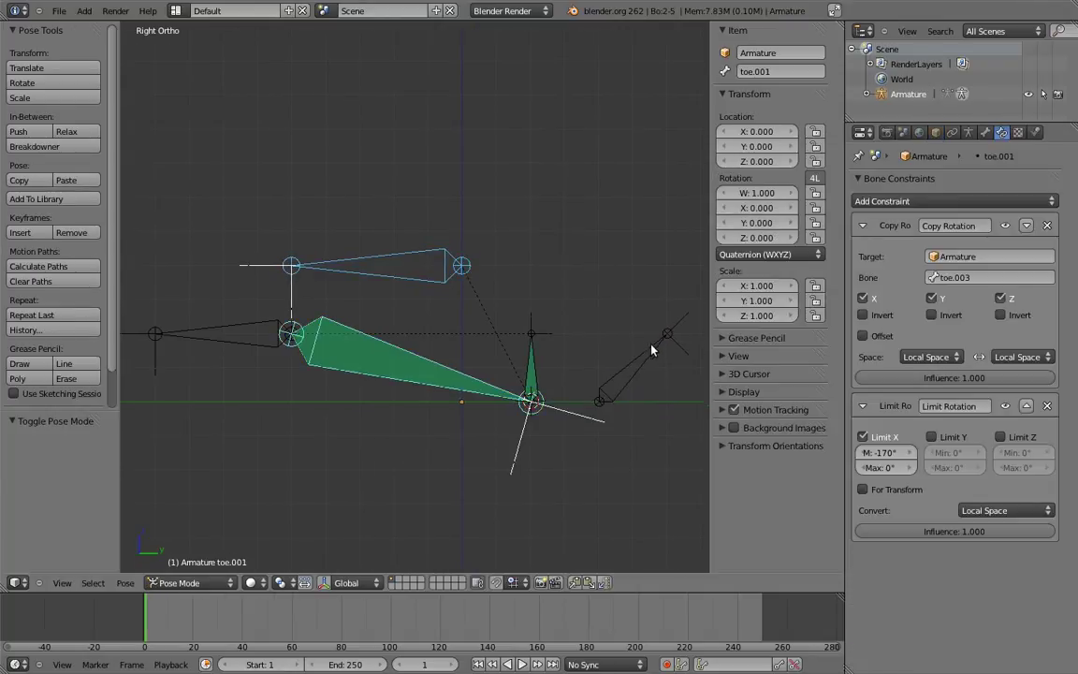
# - Test-rotate toe.003 to check how MCH-foot follows toe.001, and cancel the rotation
pyautogui.rightClick(652, 349)
pyautogui.press('r')
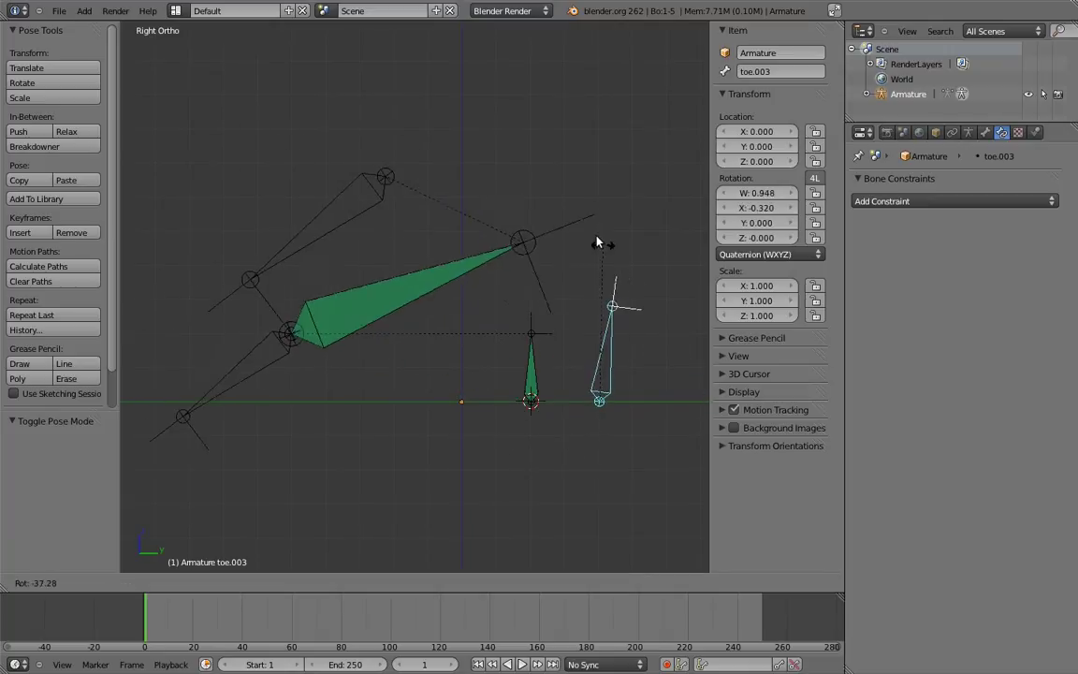
pyautogui.press('Escape')
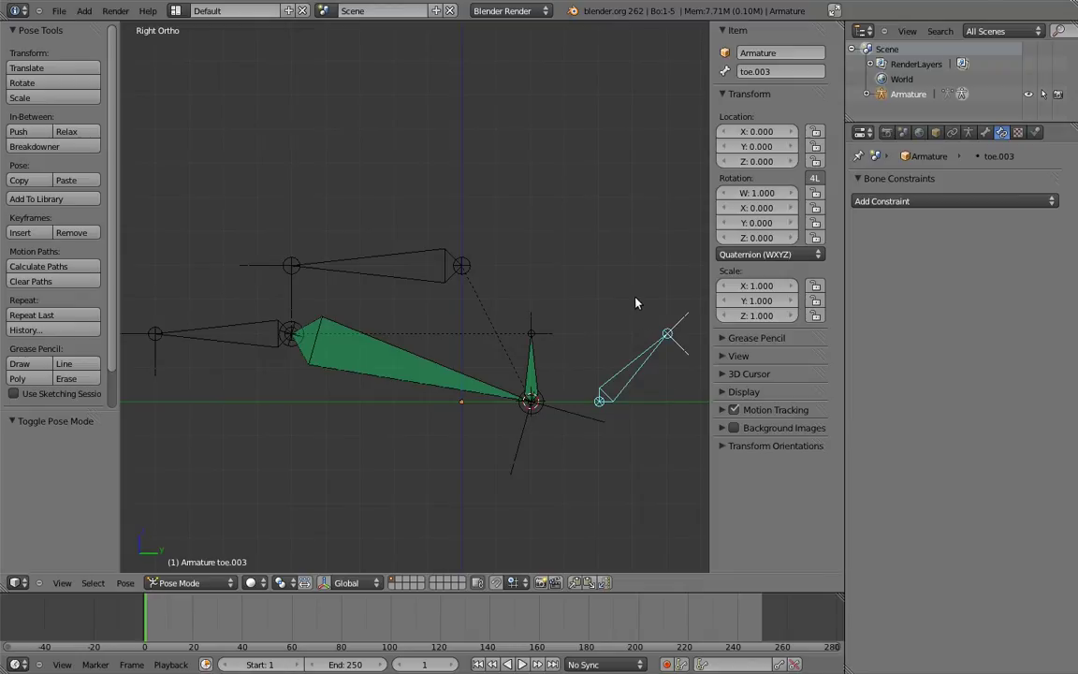
# - Parent the toe bone to toe.002 with Keep Offset in Edit Mode and return to Pose Mode
pyautogui.press('Tab')
pyautogui.rightClick(262, 318)
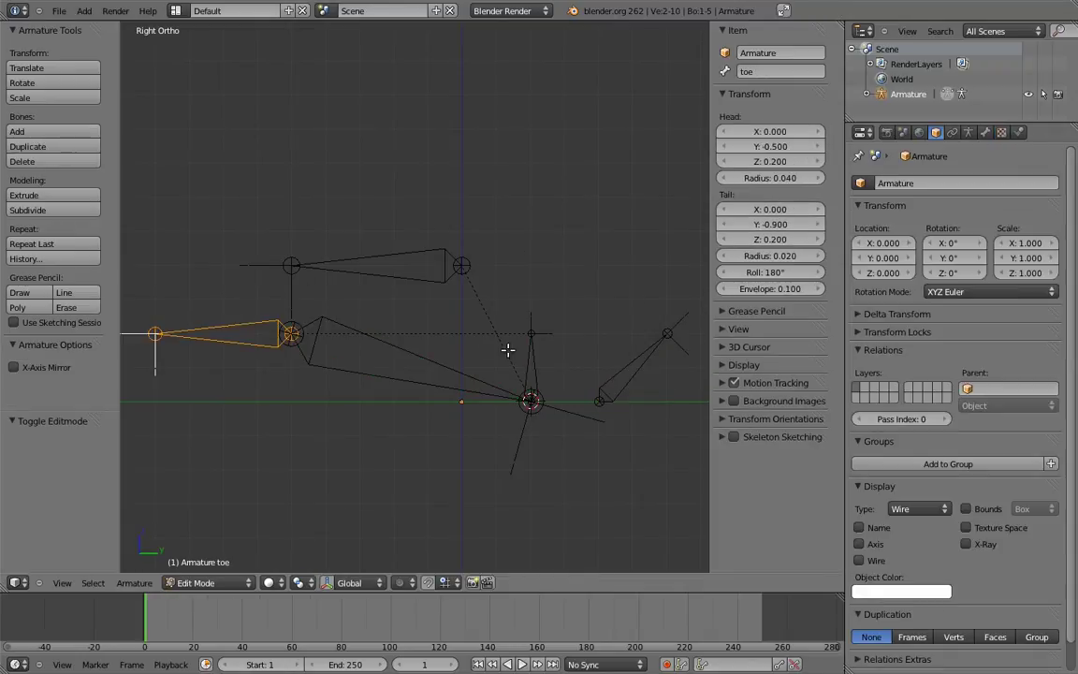
pyautogui.keyDown('shift'); pyautogui.rightClick(535, 365); pyautogui.keyUp('shift')
pyautogui.hotkey('ctrl', 'p')
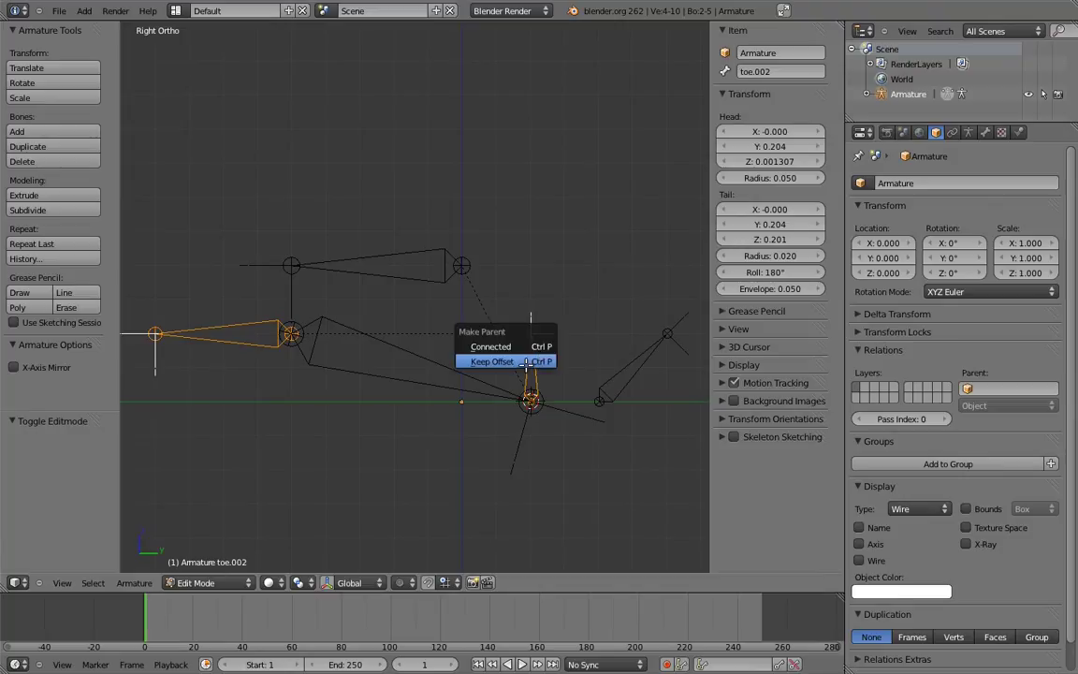
pyautogui.click(541, 360)
pyautogui.scroll(-1, 552, 360)
pyautogui.press('Tab')
# - Test-rotate toe.003 to check how the toe bone behaves under toe.002, and cancel the rotation
pyautogui.rightClick(585, 351)
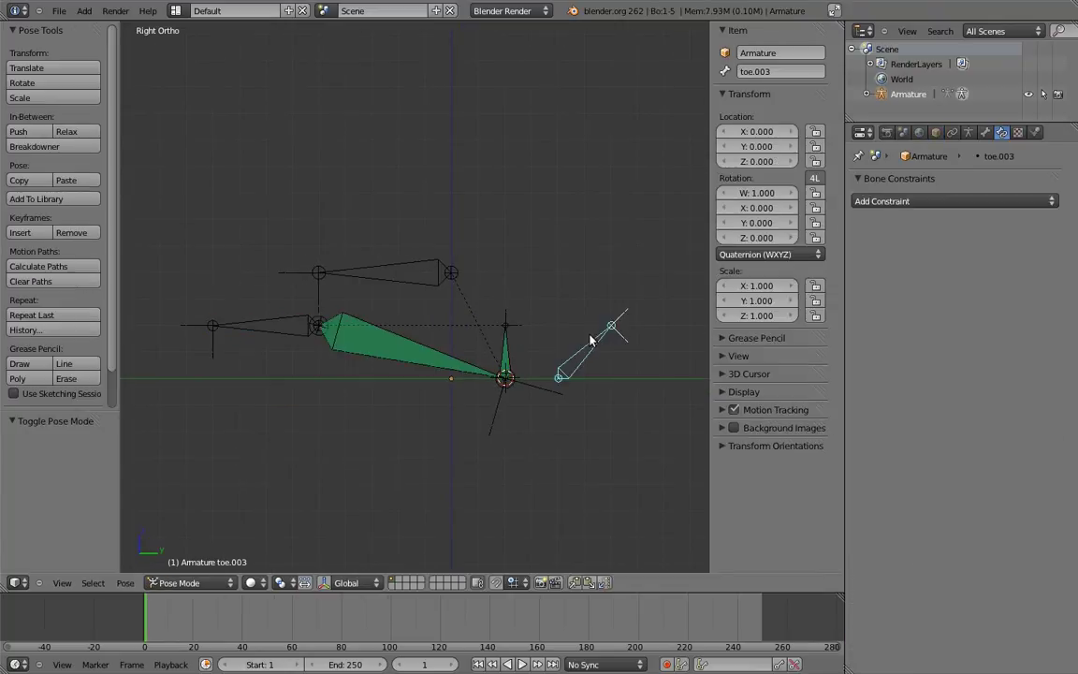
pyautogui.press('r')
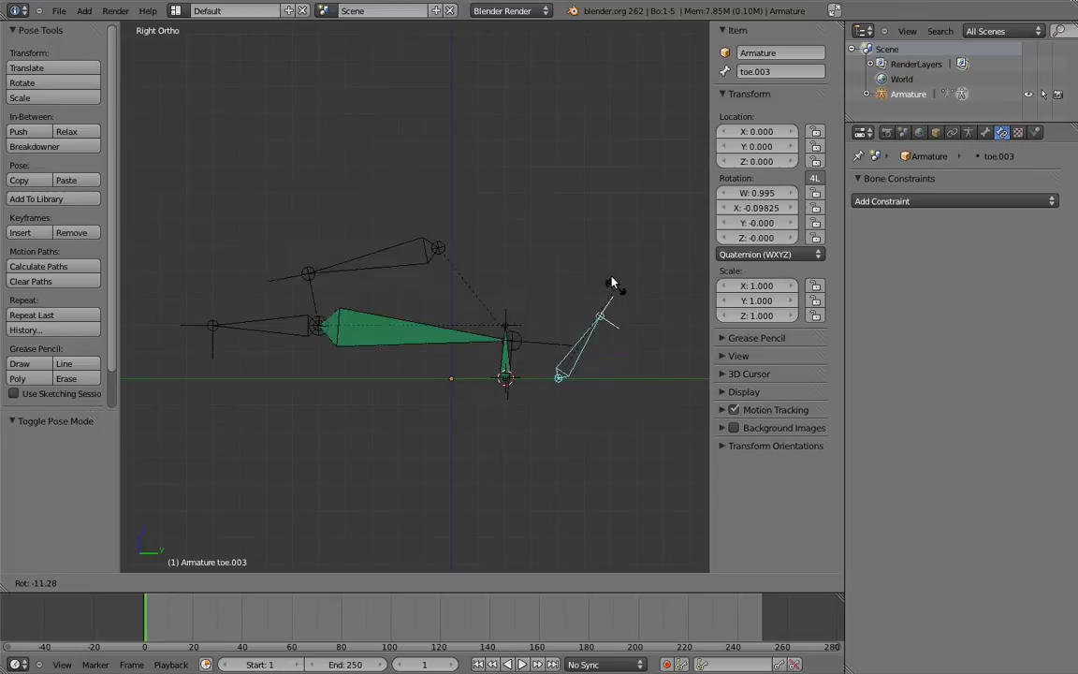
pyautogui.rightClick(612, 299)
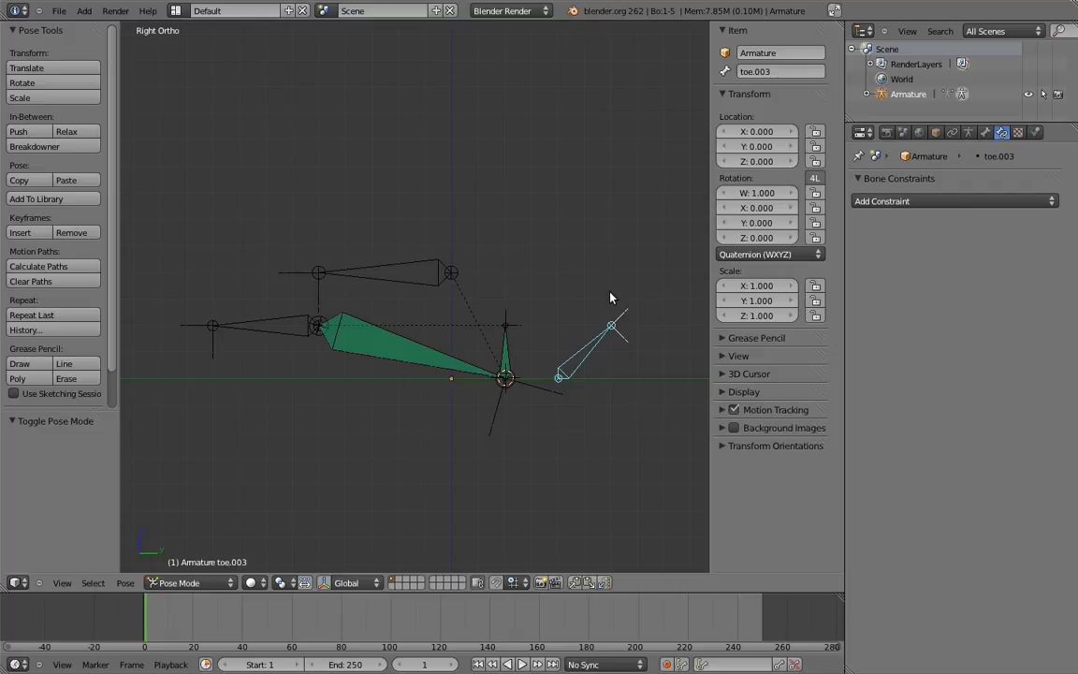
# - Duplicate MCH-foot in Edit Mode, place the copy 0.2 higher on Z, and clear the copy's parent
pyautogui.press('Tab')
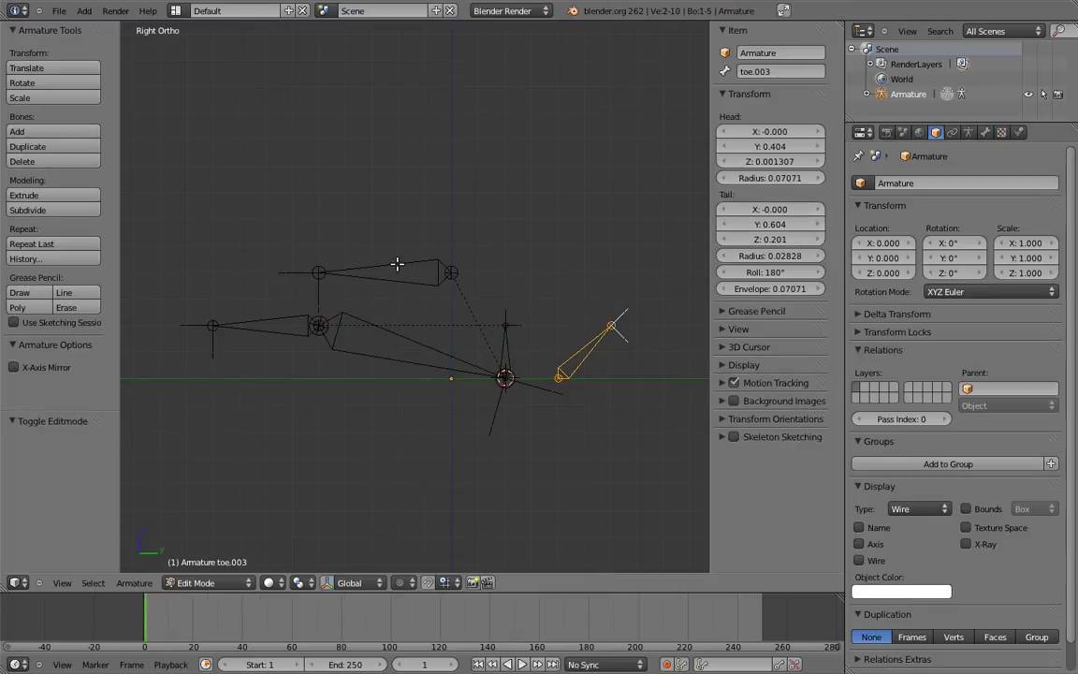
pyautogui.rightClick(412, 273)
pyautogui.hotkey('shift', 'd')
pyautogui.click(417, 220)
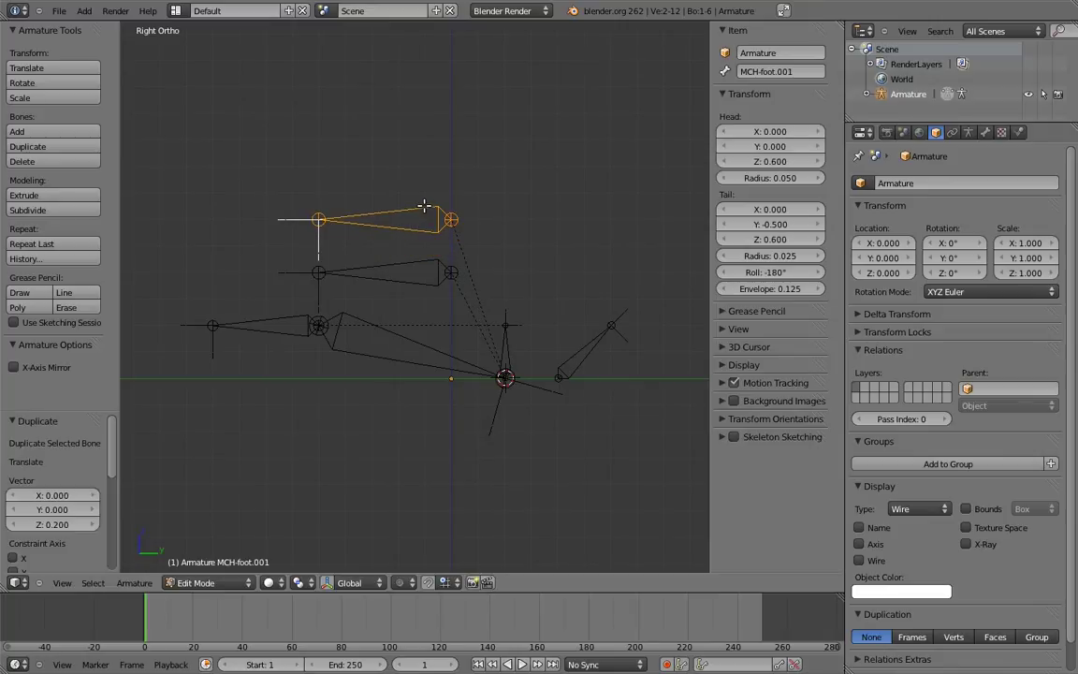
pyautogui.hotkey('alt', 'p')
pyautogui.click(418, 210)
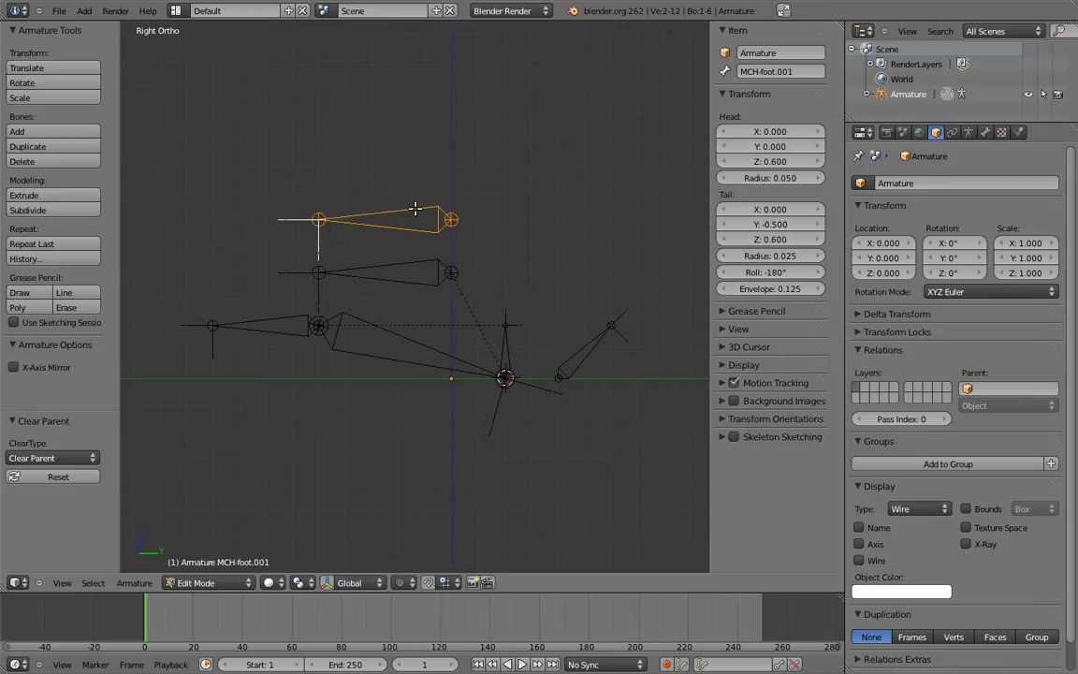
# - Lengthen the duplicated foot bone by moving its tail -0.2 along the Y axis
pyautogui.rightClick(318, 220)
pyautogui.press('g')
pyautogui.press('y')
pyautogui.click(342, 190)
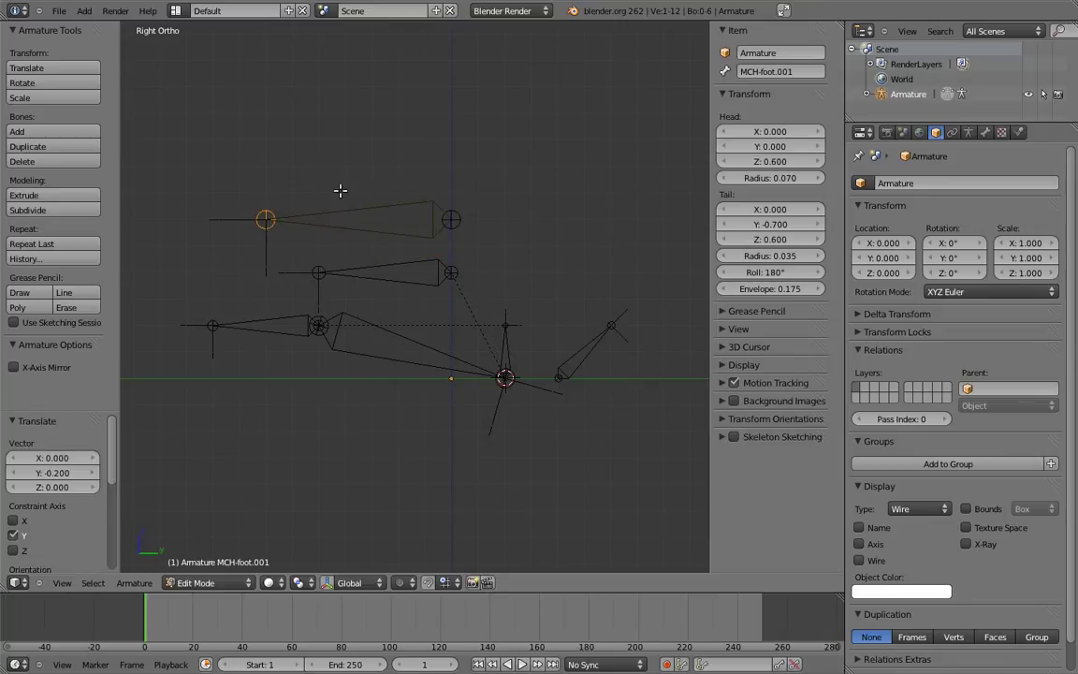
# - Rename the duplicated bone to foot and move it -0.2 along Z onto MCH-foot
pyautogui.rightClick(381, 208)
pyautogui.click(802, 71)
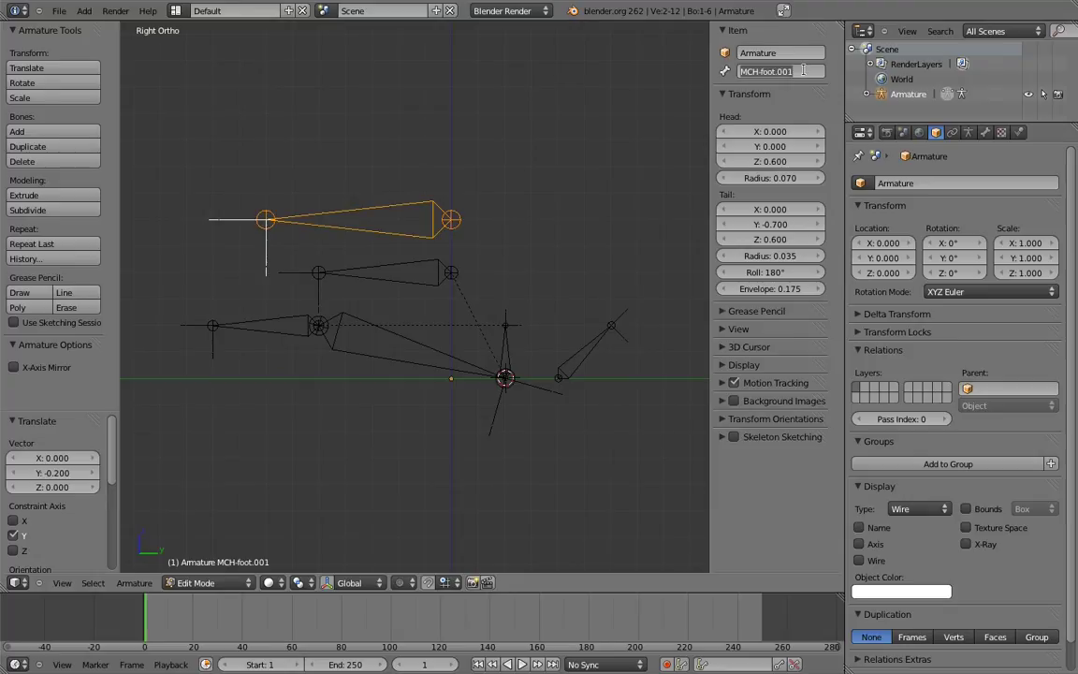
pyautogui.press('BackSpace')
pyautogui.write('foot')
pyautogui.press('Return')
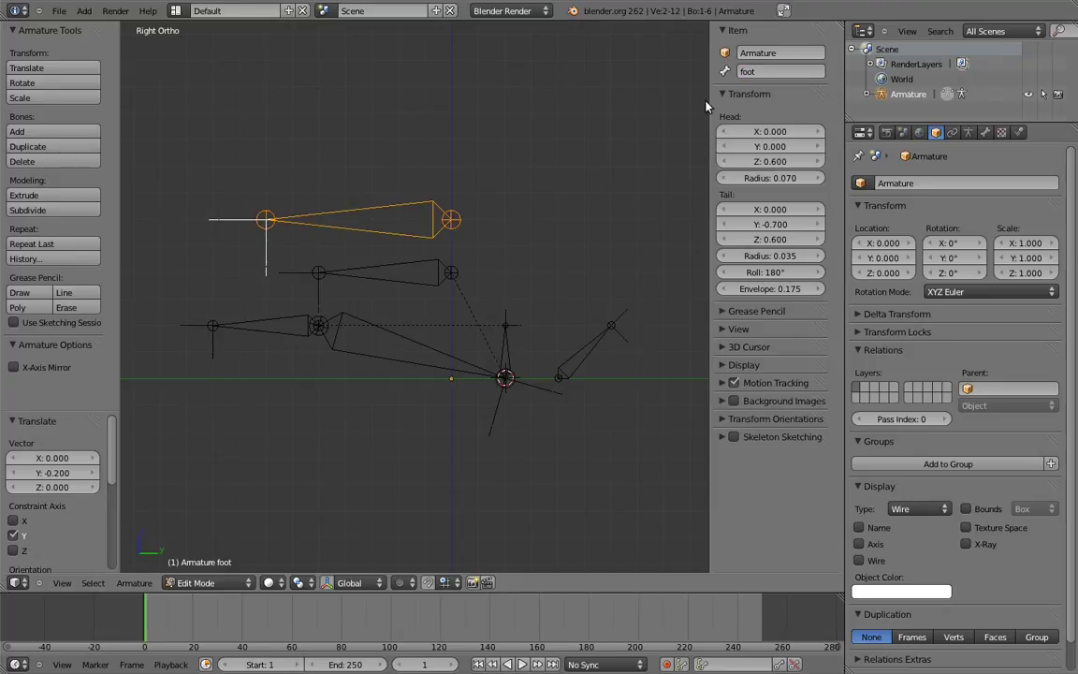
pyautogui.press('g')
pyautogui.press('z')
pyautogui.click(396, 233)
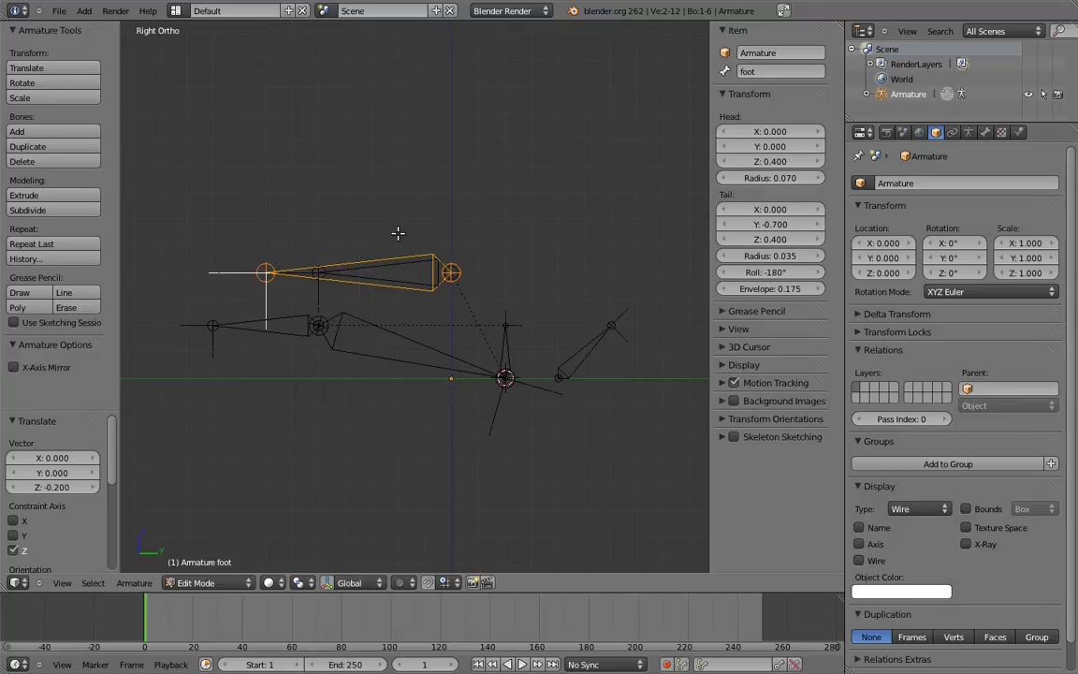
# - Parent both toe.003 and toe.002 to the foot bone with Keep Offset
pyautogui.rightClick(455, 313)
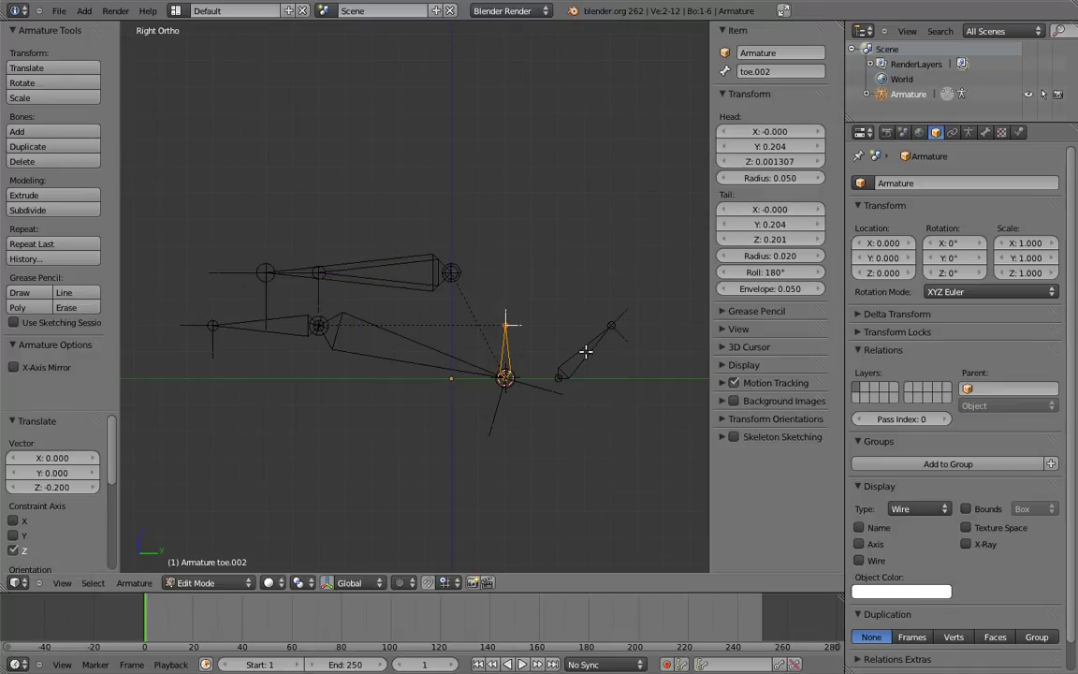
pyautogui.rightClick(585, 352)
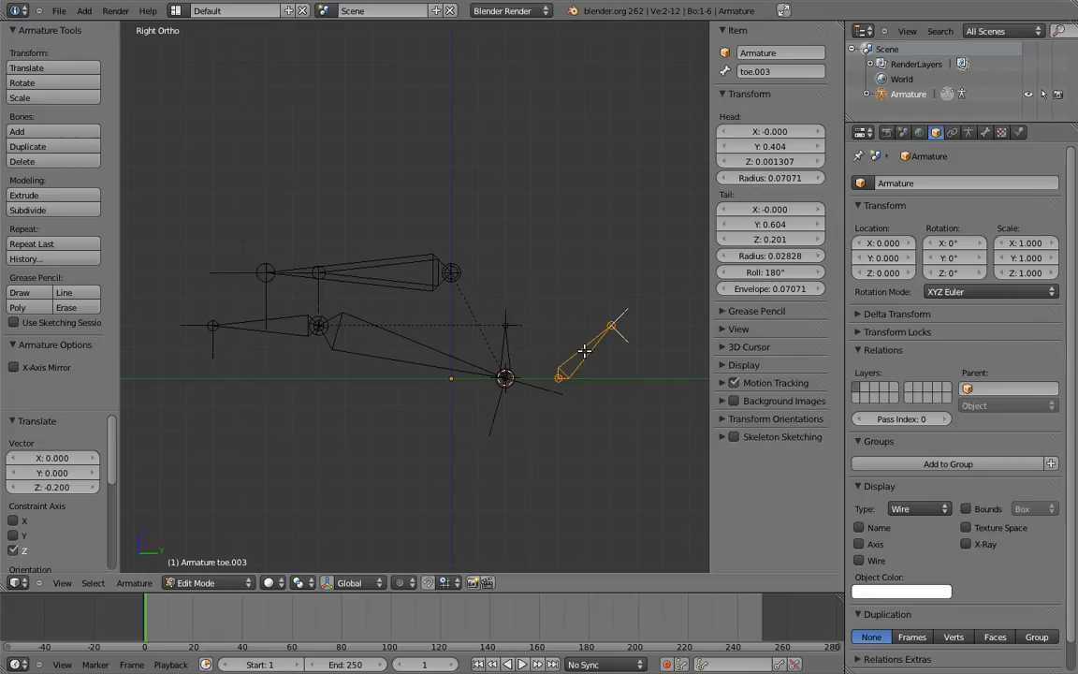
pyautogui.keyDown('shift'); pyautogui.rightClick(454, 315); pyautogui.keyUp('shift')
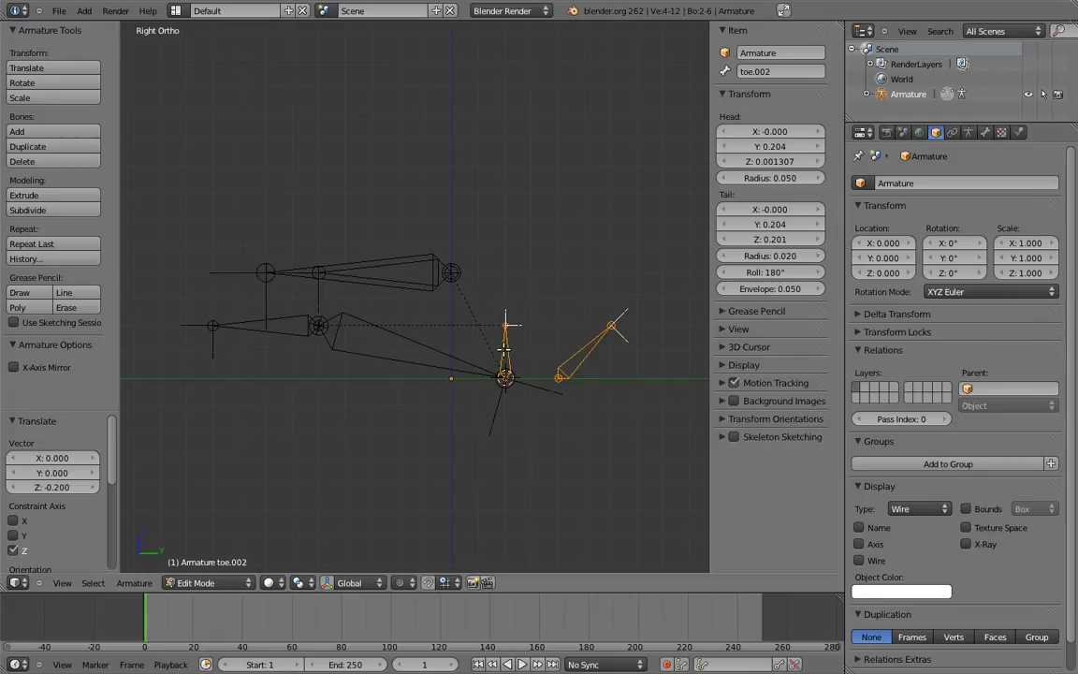
pyautogui.keyDown('shift'); pyautogui.rightClick(397, 255); pyautogui.keyUp('shift')
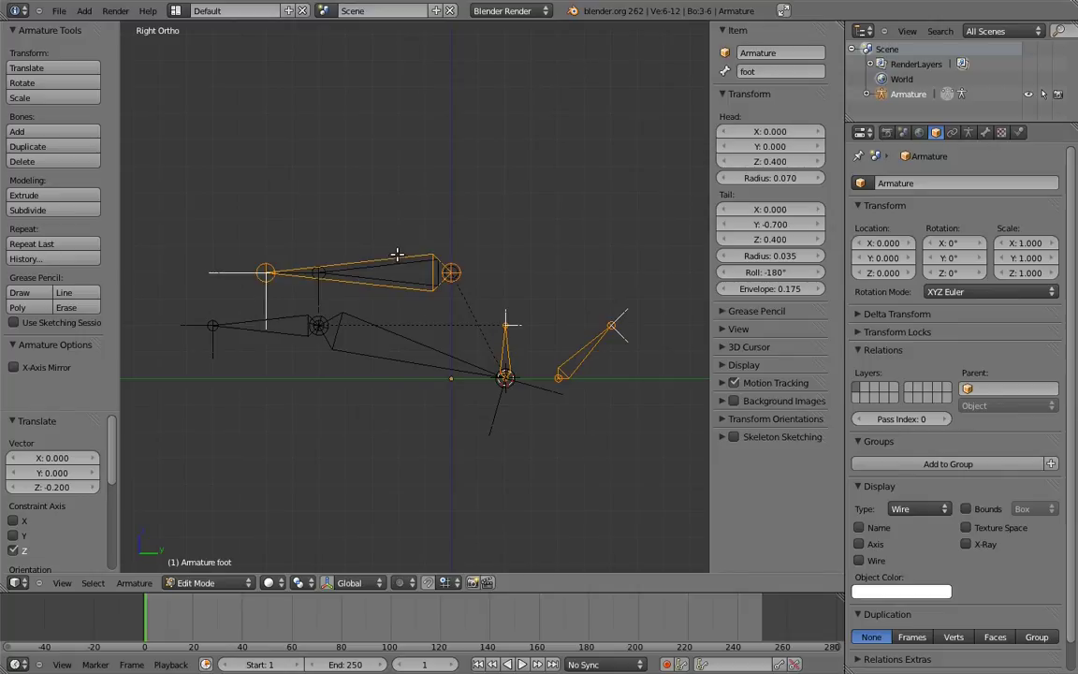
pyautogui.hotkey('ctrl', 'p')
pyautogui.click(394, 256)
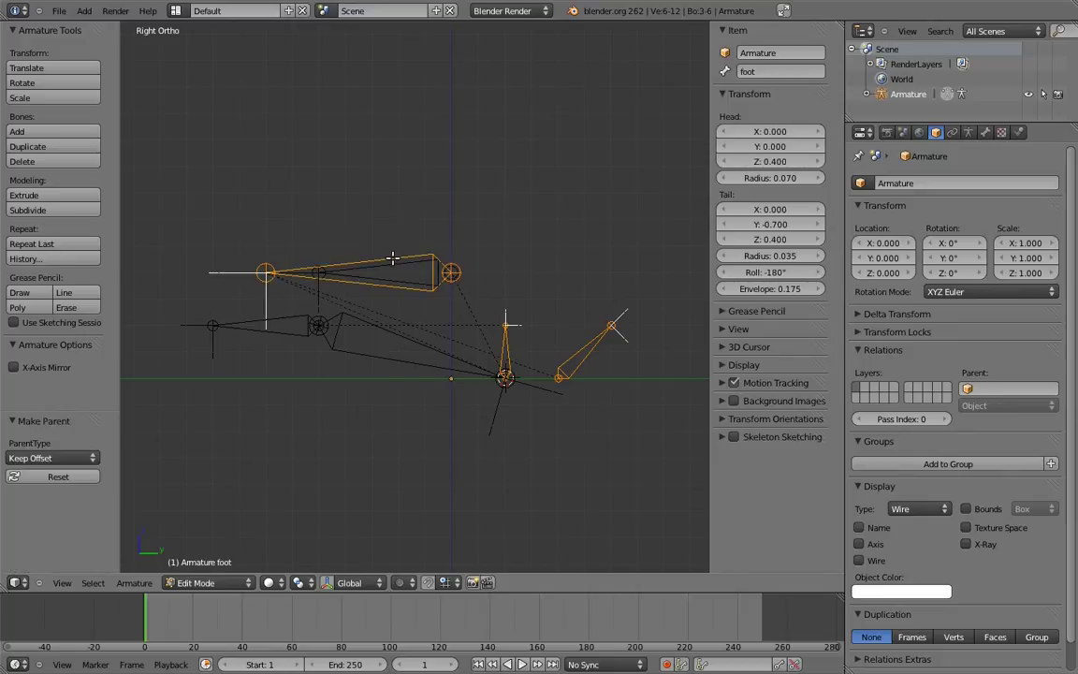
# - In Pose Mode, set toe.003's rotation mode to XYZ Euler and lock its X, Y, Z location and Y, Z rotation
pyautogui.hotkey('ctrl', 'Tab')
pyautogui.rightClick(586, 318)
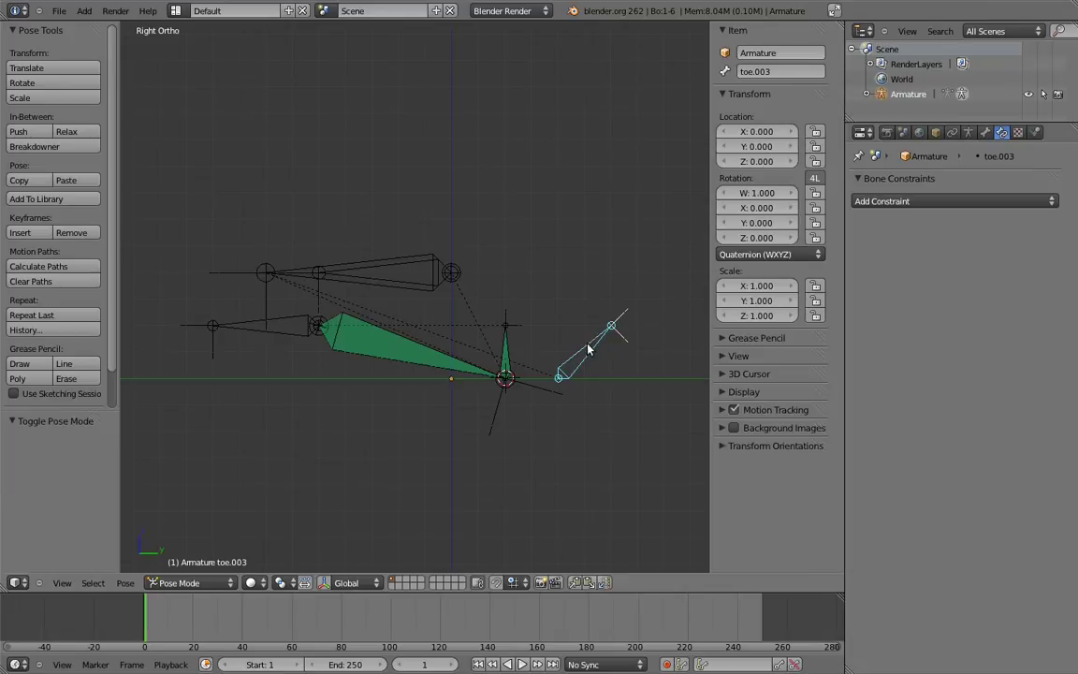
pyautogui.click(734, 254)
pyautogui.click(741, 225)
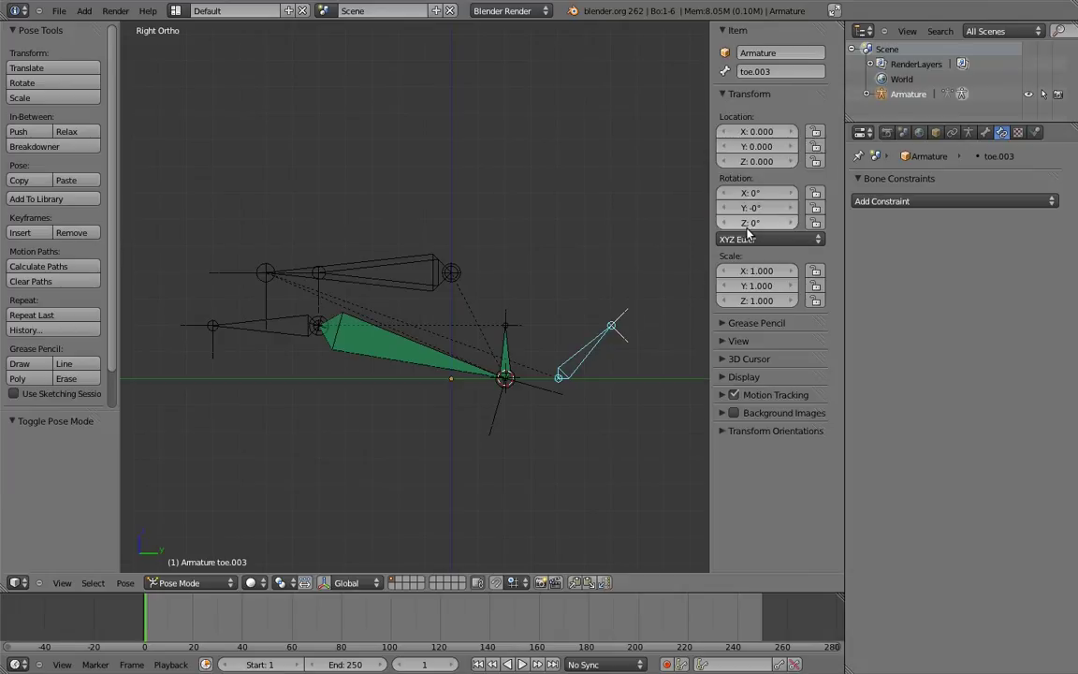
pyautogui.click(816, 147)
pyautogui.click(815, 161)
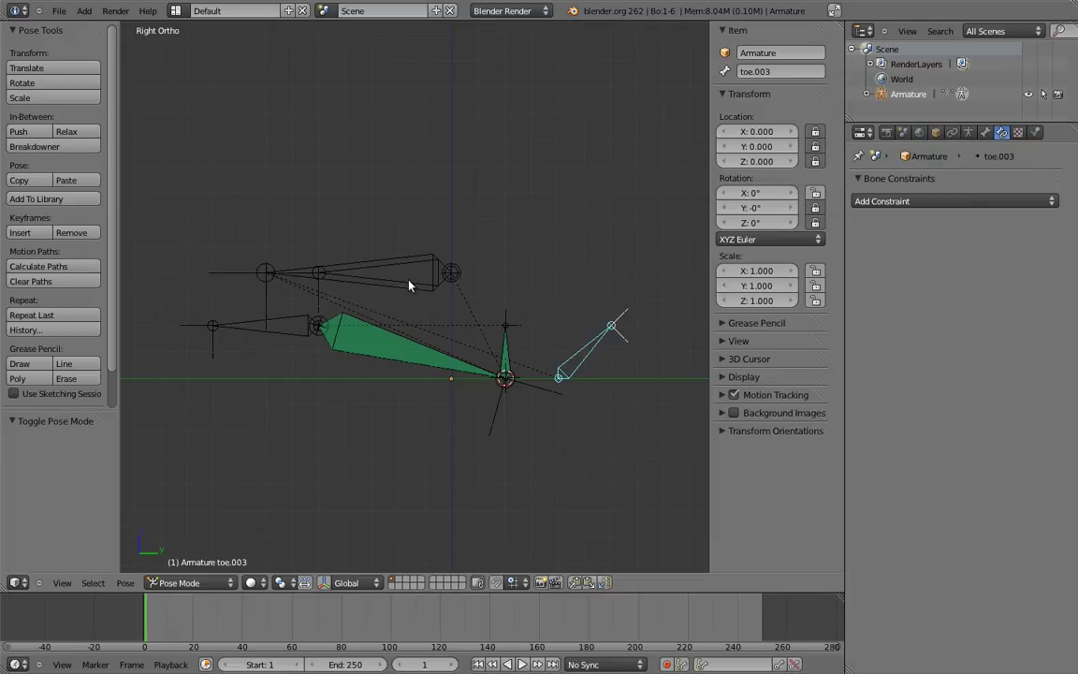
# - Lock the toe bone's X, Y and Z location and set its rotation mode to YZX Euler
pyautogui.rightClick(286, 325)
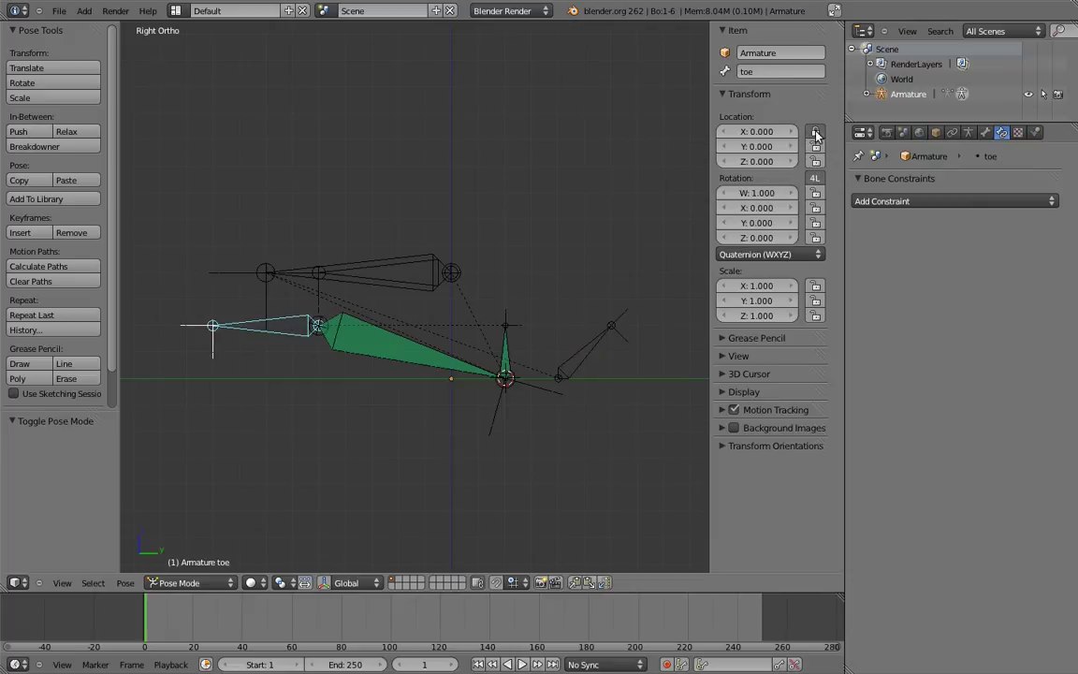
pyautogui.click(760, 253)
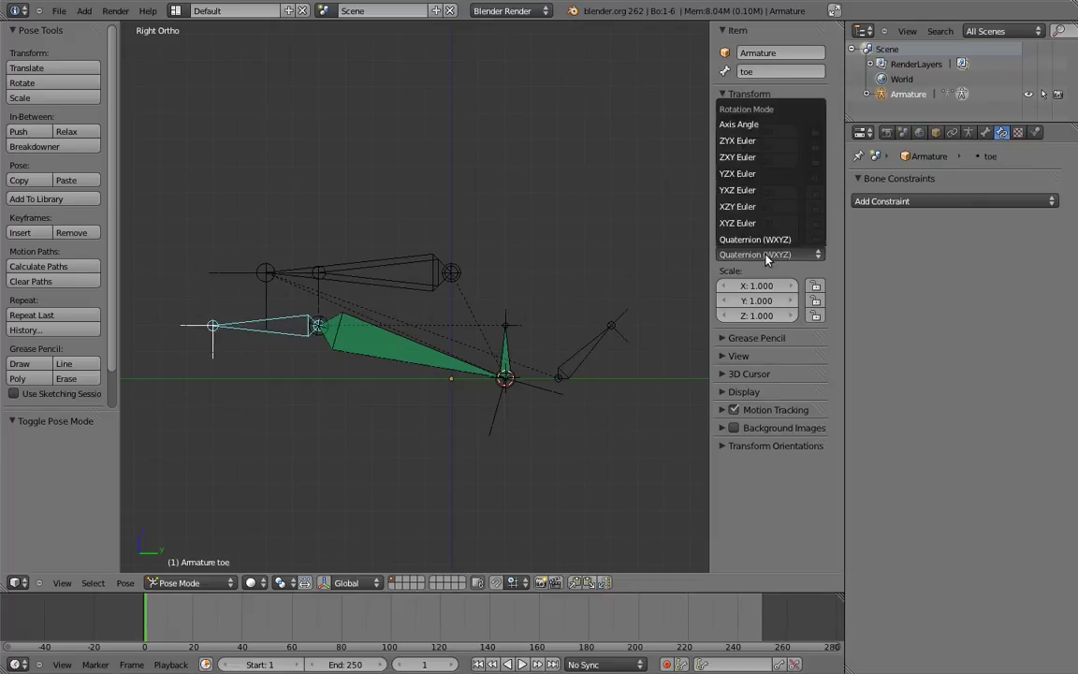
pyautogui.click(738, 174)
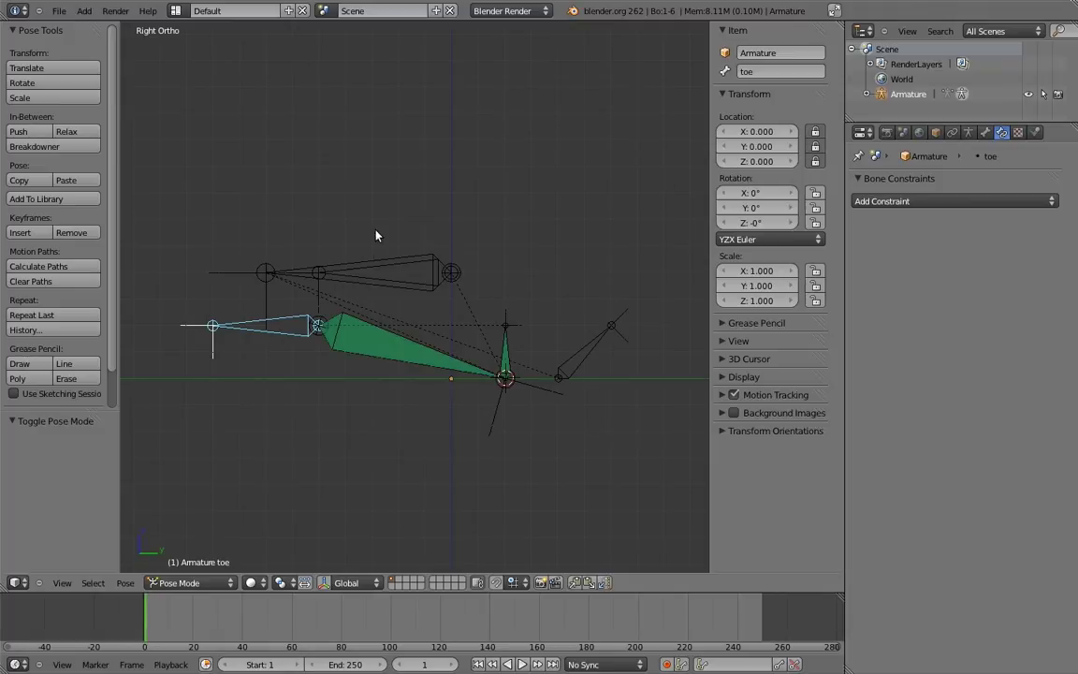
# - Test the foot bone by moving it about 0.3 along Y and 0.43 along Z, and rotating it about 33°
pyautogui.rightClick(373, 261)
pyautogui.press('g')
pyautogui.click(394, 145)
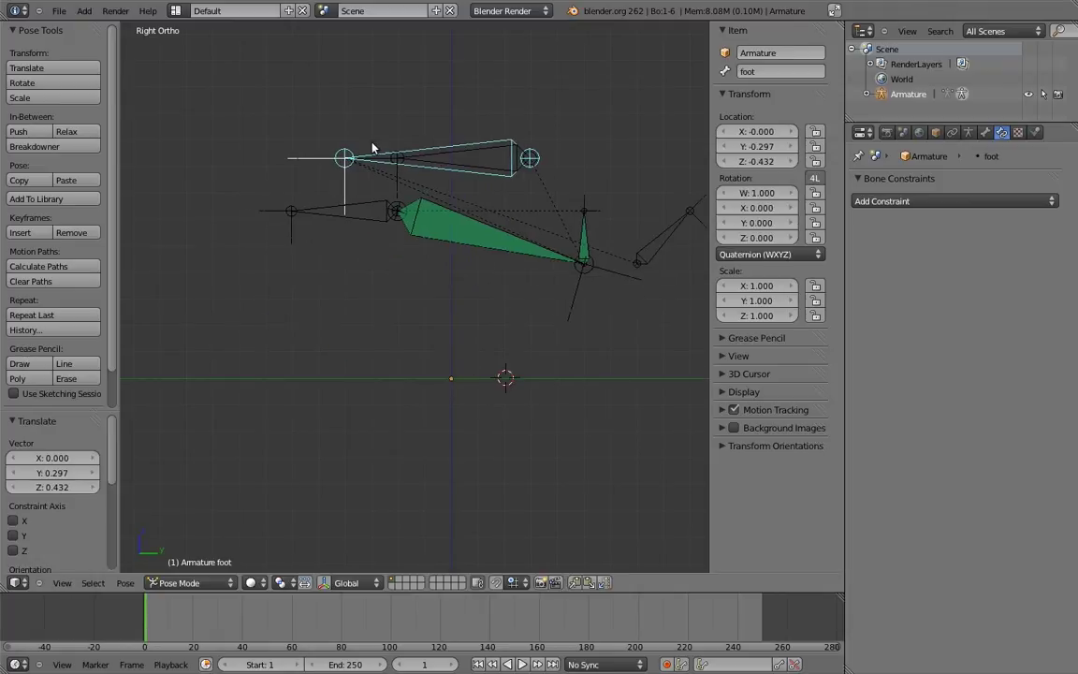
pyautogui.press('r')
pyautogui.click(438, 87)
pyautogui.keyDown('shift'); pyautogui.moveTo(443, 136); pyautogui.dragTo(450, 216, button='middle'); pyautogui.keyUp('shift')
pyautogui.scroll(-1, 450, 213)
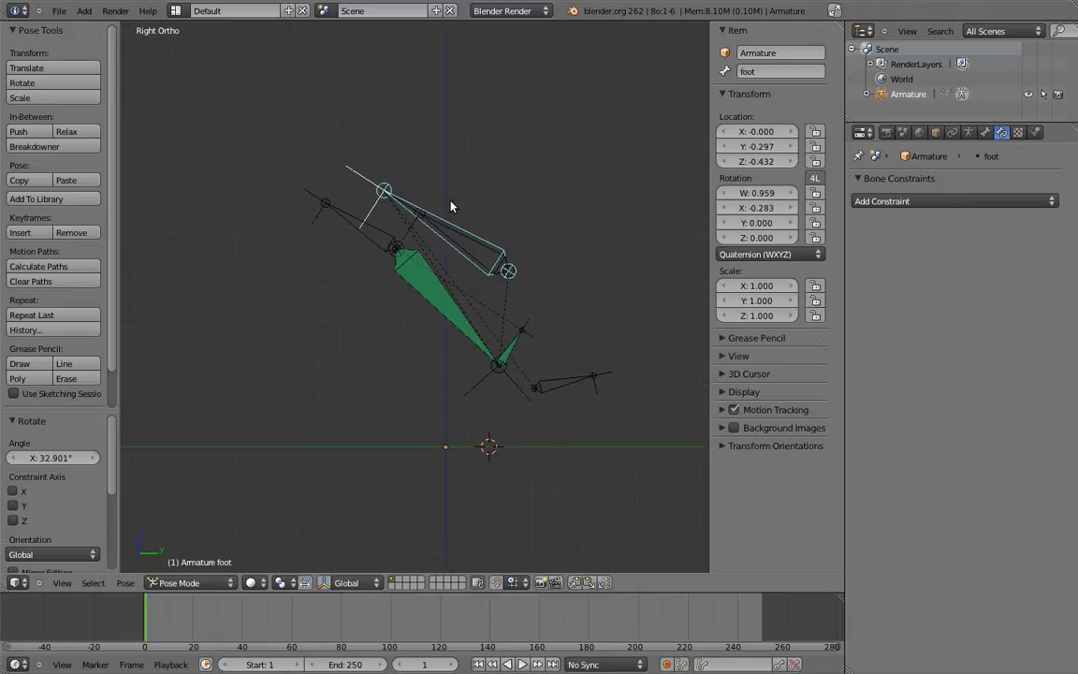
# - Test the roll by rotating toe.003 to about -35° on X and the toe bone to about 61° on X
pyautogui.rightClick(582, 383)
pyautogui.press('r')
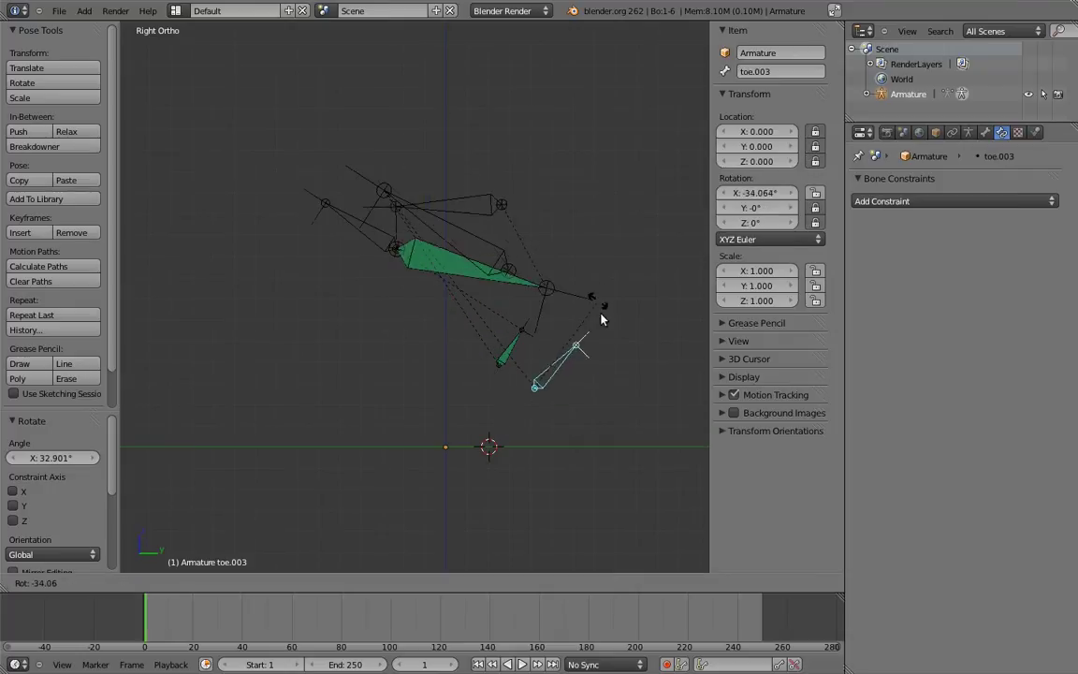
pyautogui.click(596, 304)
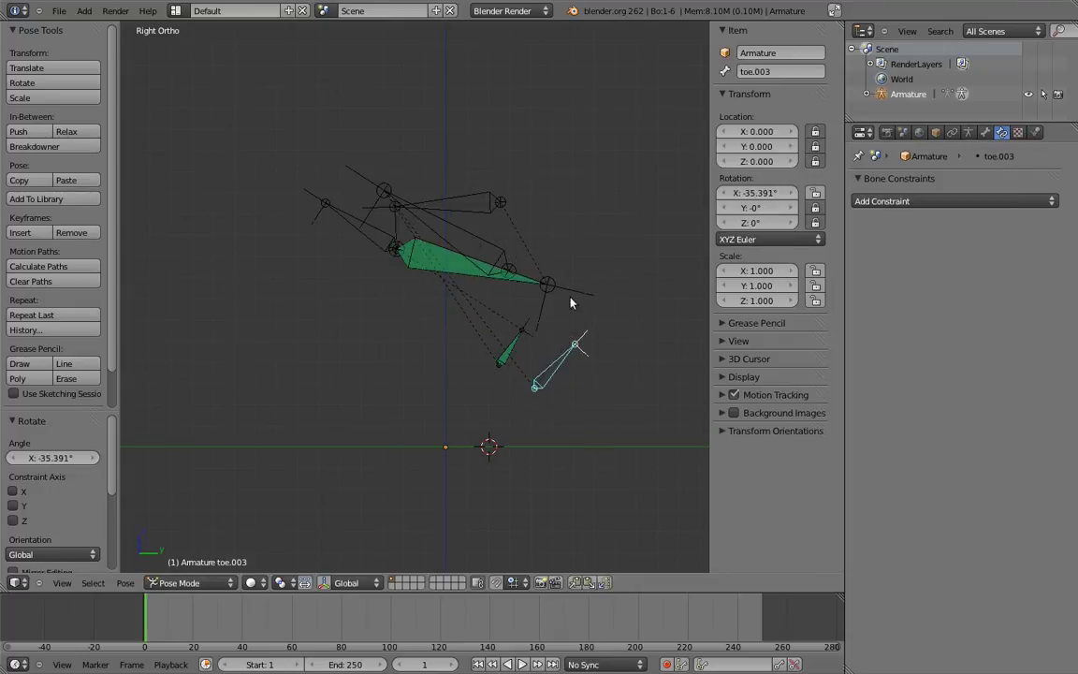
pyautogui.rightClick(331, 225)
pyautogui.press('r')
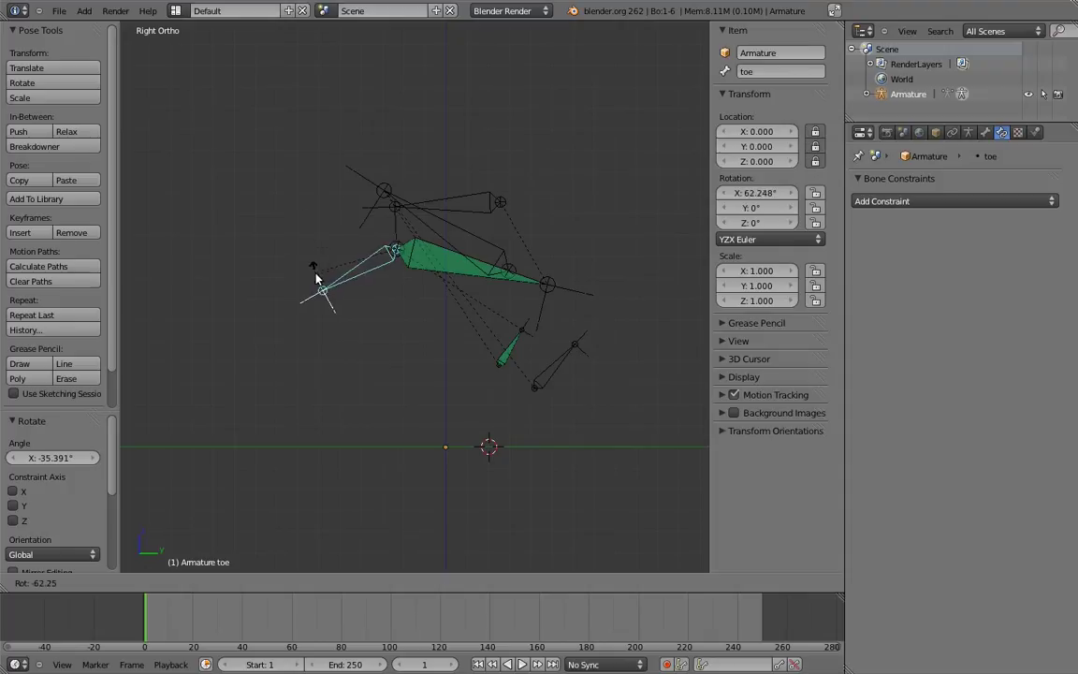
pyautogui.click(322, 335)
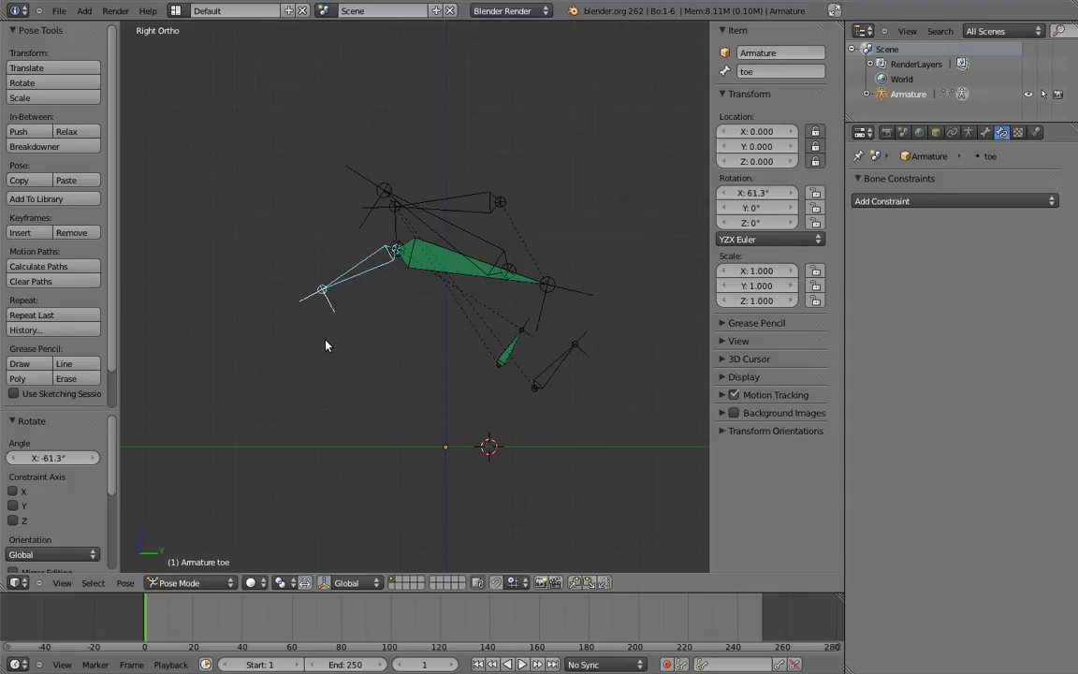